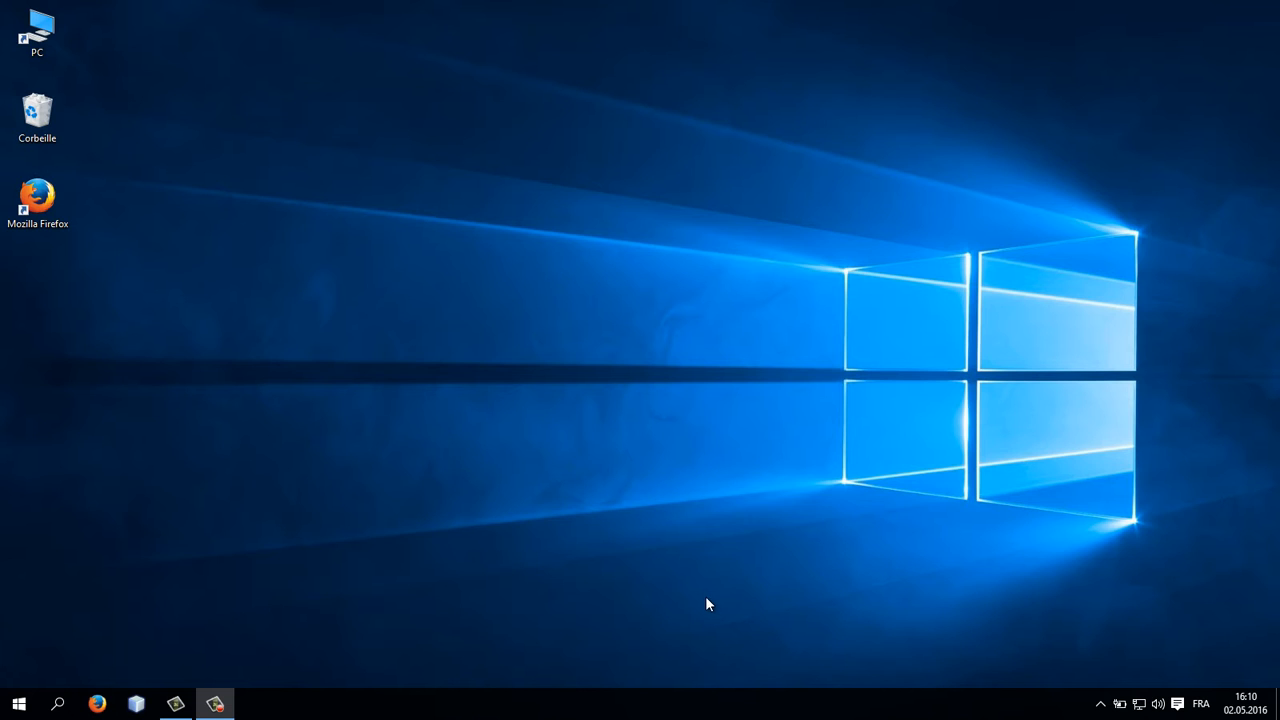
Step: Open This PC and then the local disk C: in File Explorer
{"action": "double_click", "coordinate": [48, 40]}
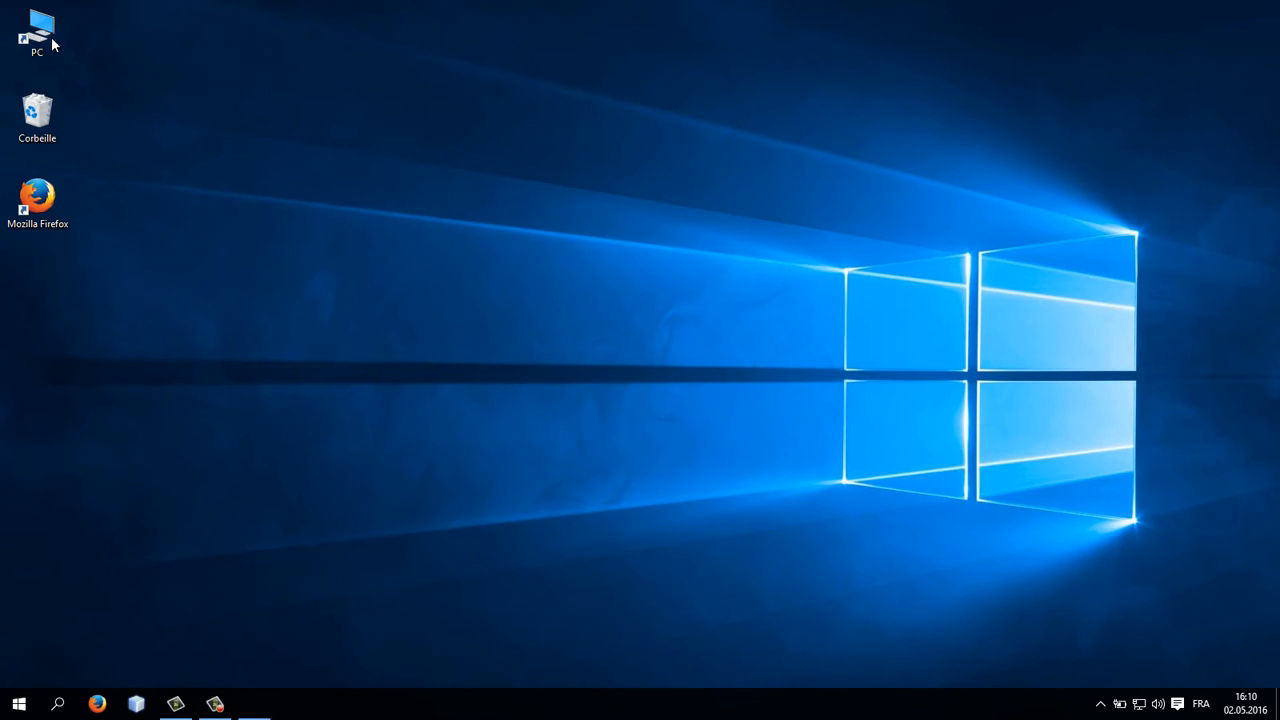
{"action": "double_click", "coordinate": [258, 7]}
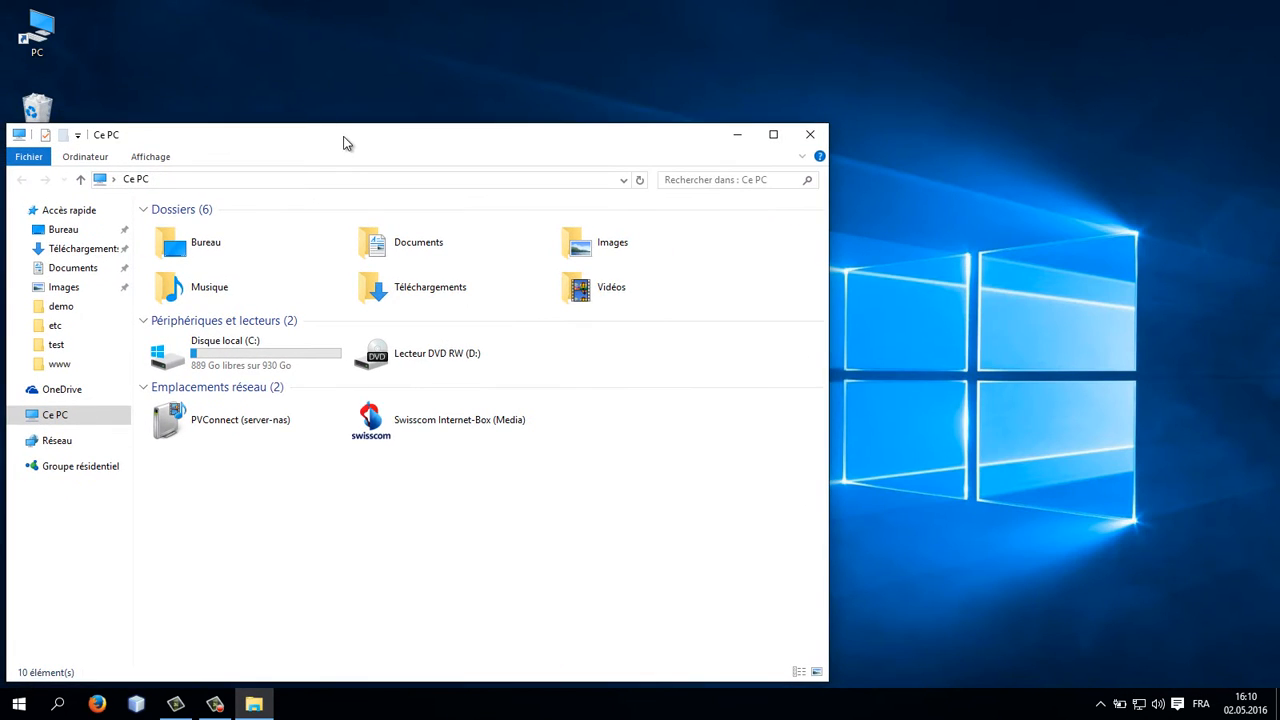
{"action": "left_click_drag", "start_coordinate": [343, 143], "coordinate": [395, 86]}
{"action": "double_click", "coordinate": [331, 294]}
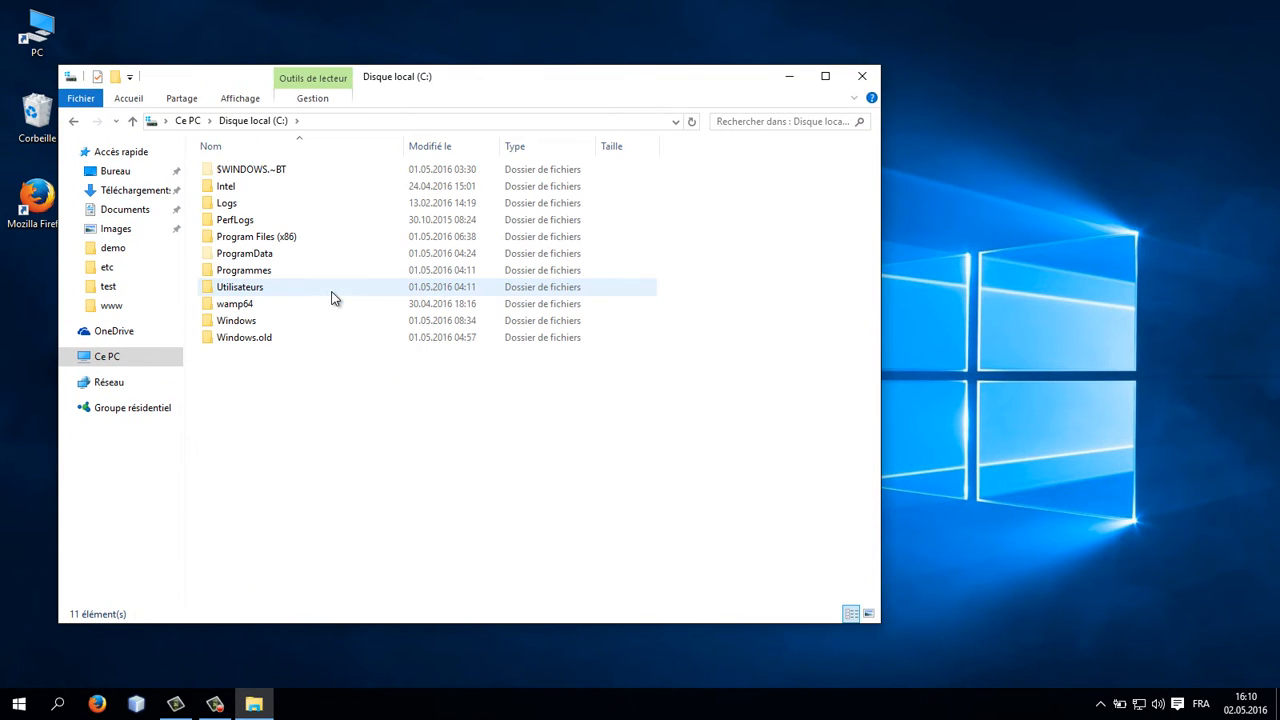
Step: Open the Windows folder and then its System32 subfolder
{"action": "left_click", "coordinate": [242, 323]}
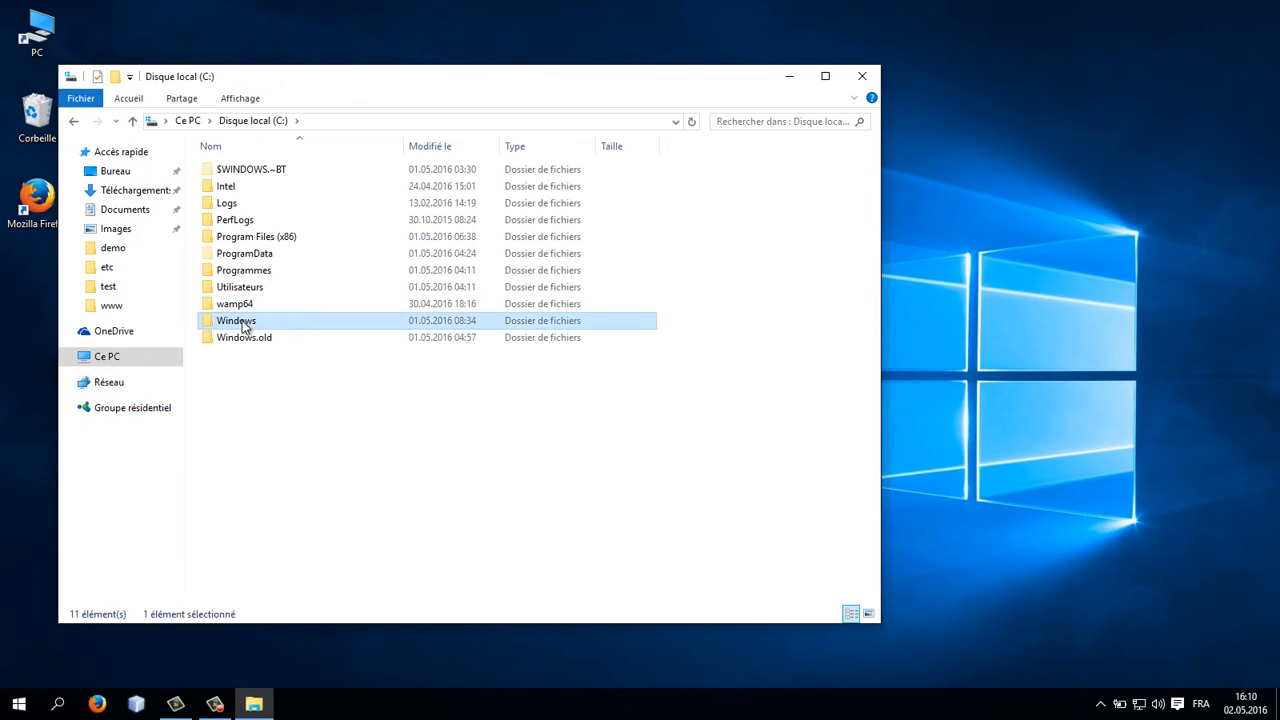
{"action": "double_click", "coordinate": [242, 323]}
{"action": "left_click", "coordinate": [242, 323]}
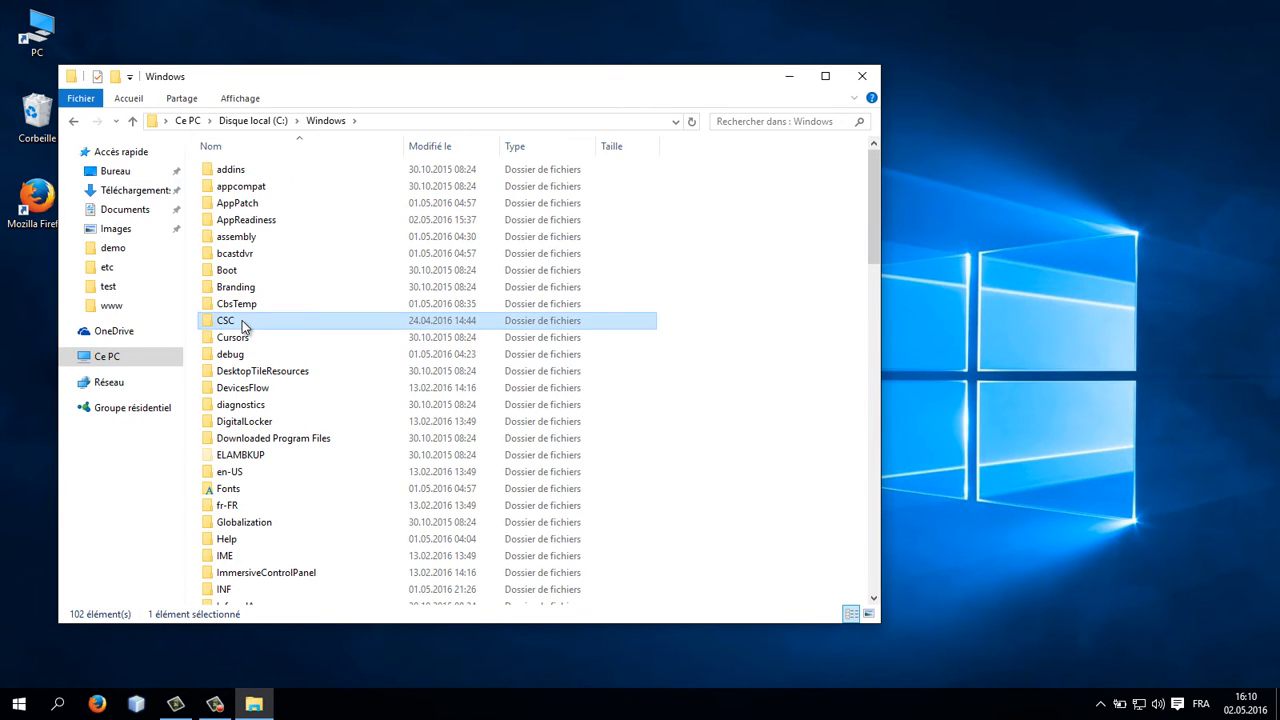
{"action": "type", "text": "sys"}
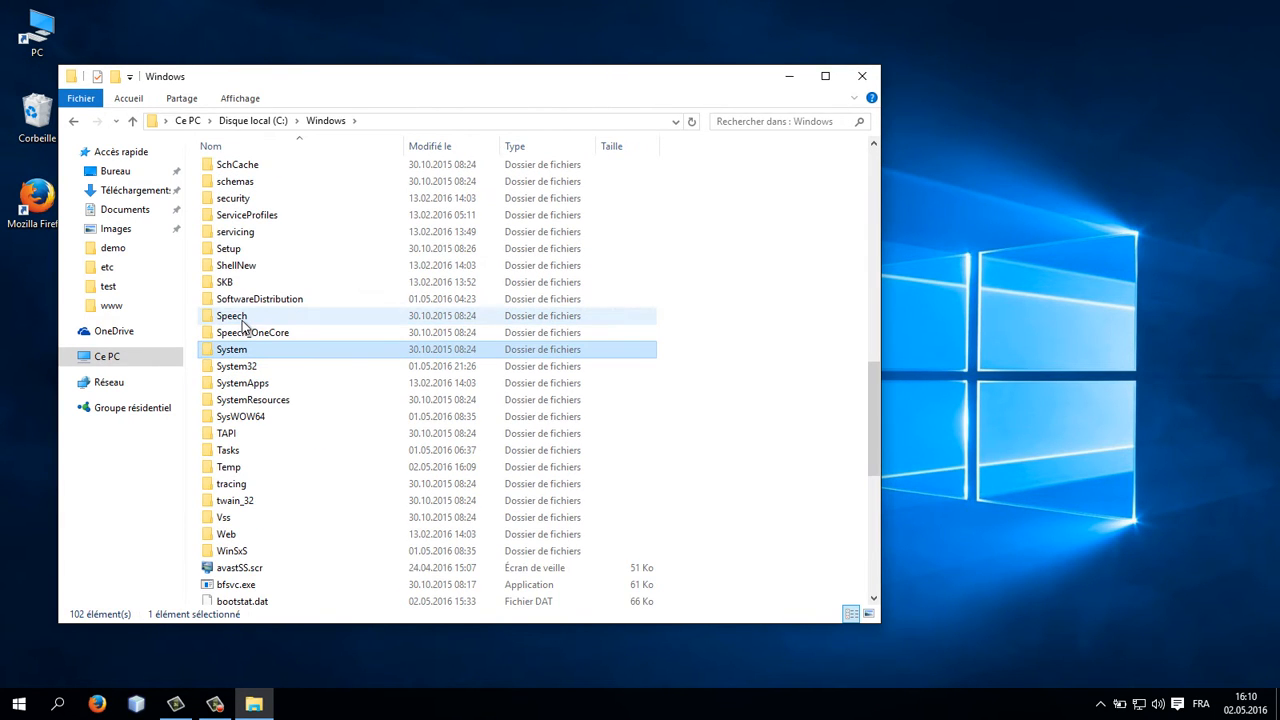
{"action": "key", "text": "Down"}
{"action": "key", "text": "Return"}
{"action": "key", "text": "e"}
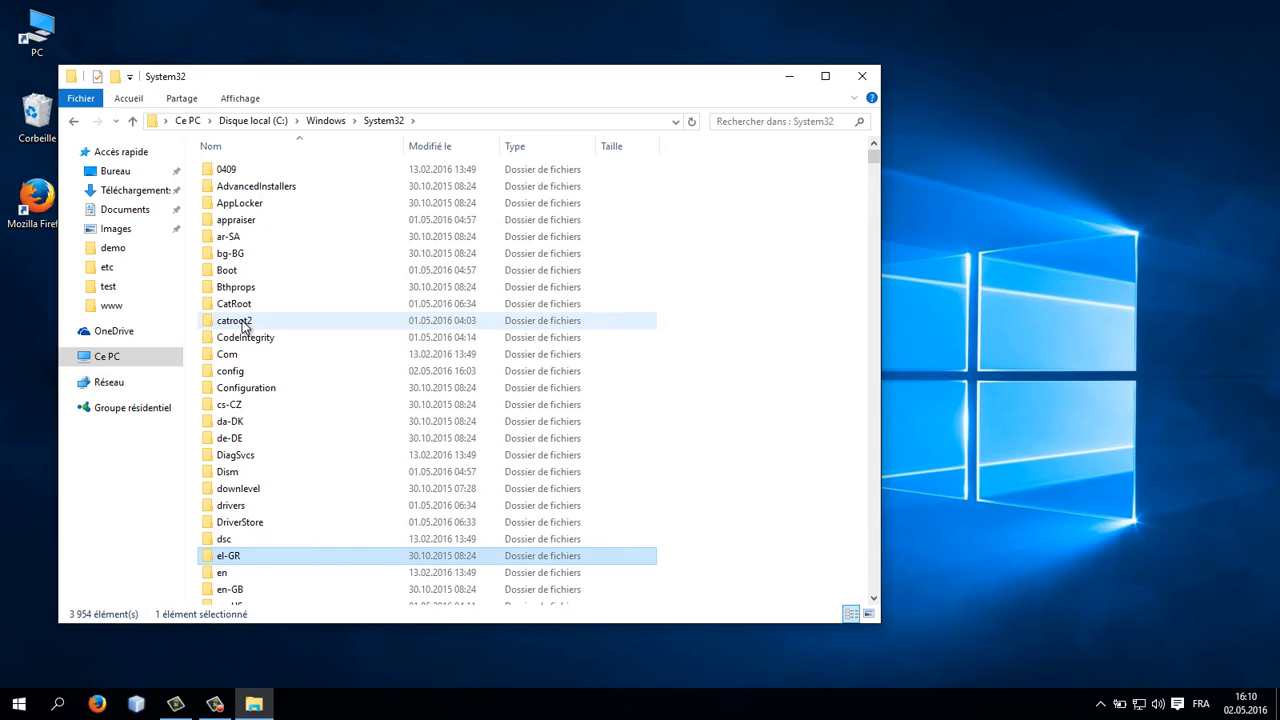
Step: Open the drivers folder and then its etc subfolder
{"action": "key", "text": "Up"}
{"action": "key", "text": "Up"}
{"action": "key", "text": "Up"}
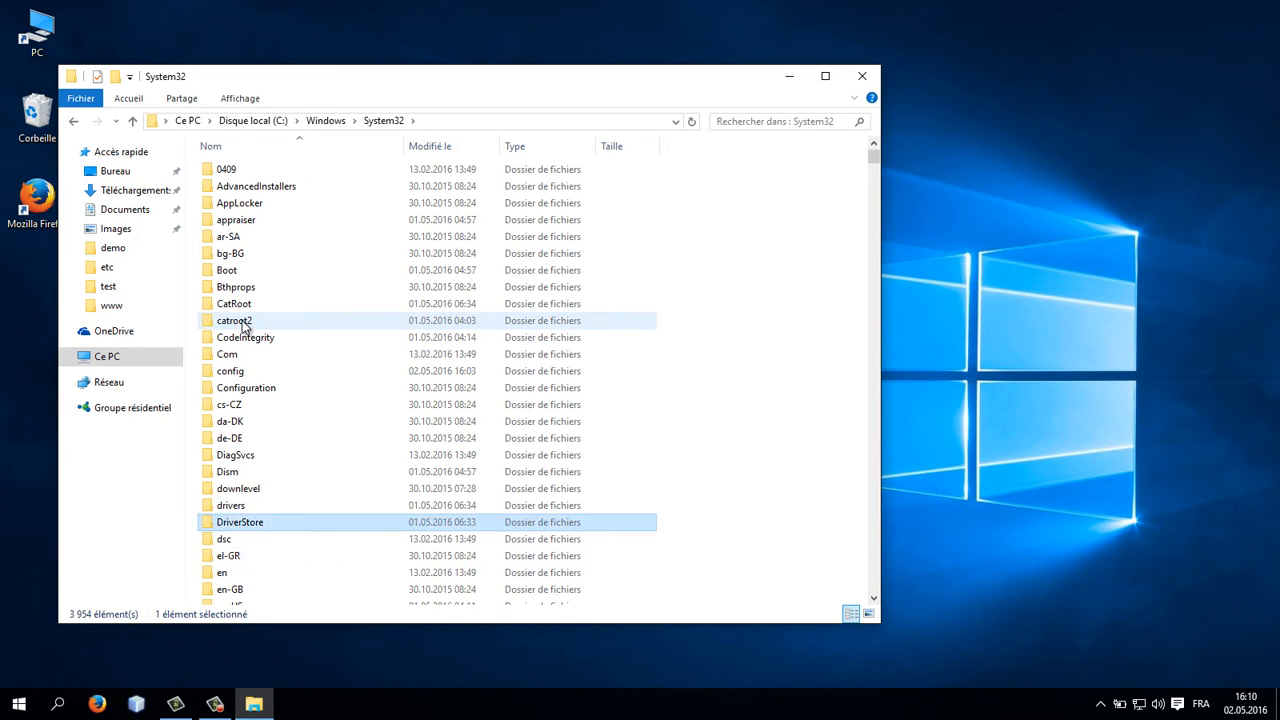
{"action": "key", "text": "Return"}
{"action": "key", "text": "e"}
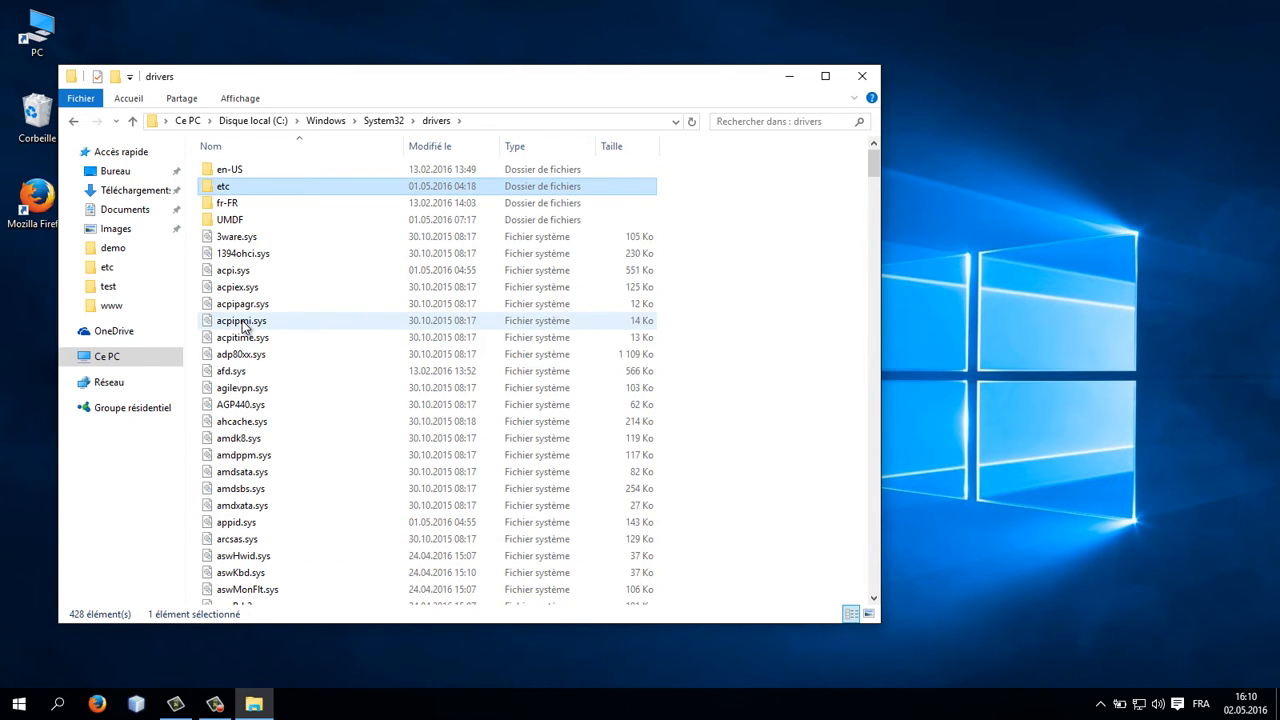
{"action": "key", "text": "Return"}
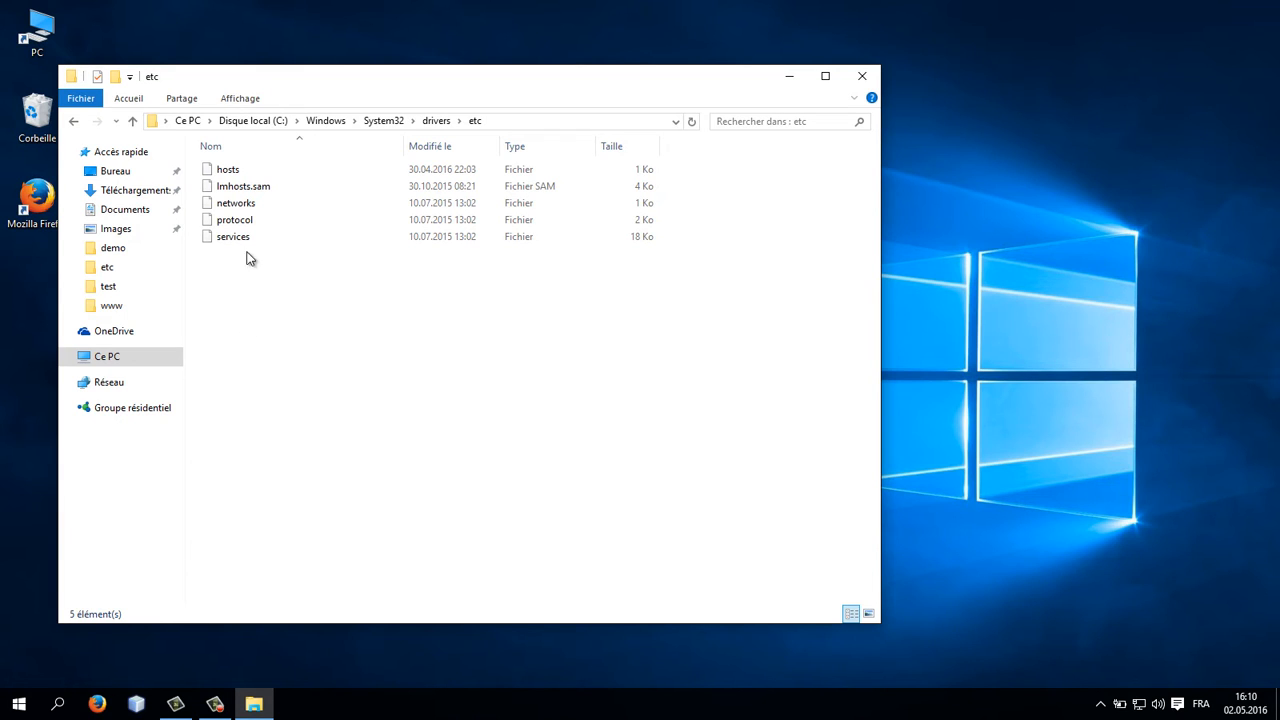
Step: Open the hosts file with Notepad++
{"action": "left_click", "coordinate": [227, 172]}
{"action": "right_click", "coordinate": [227, 175]}
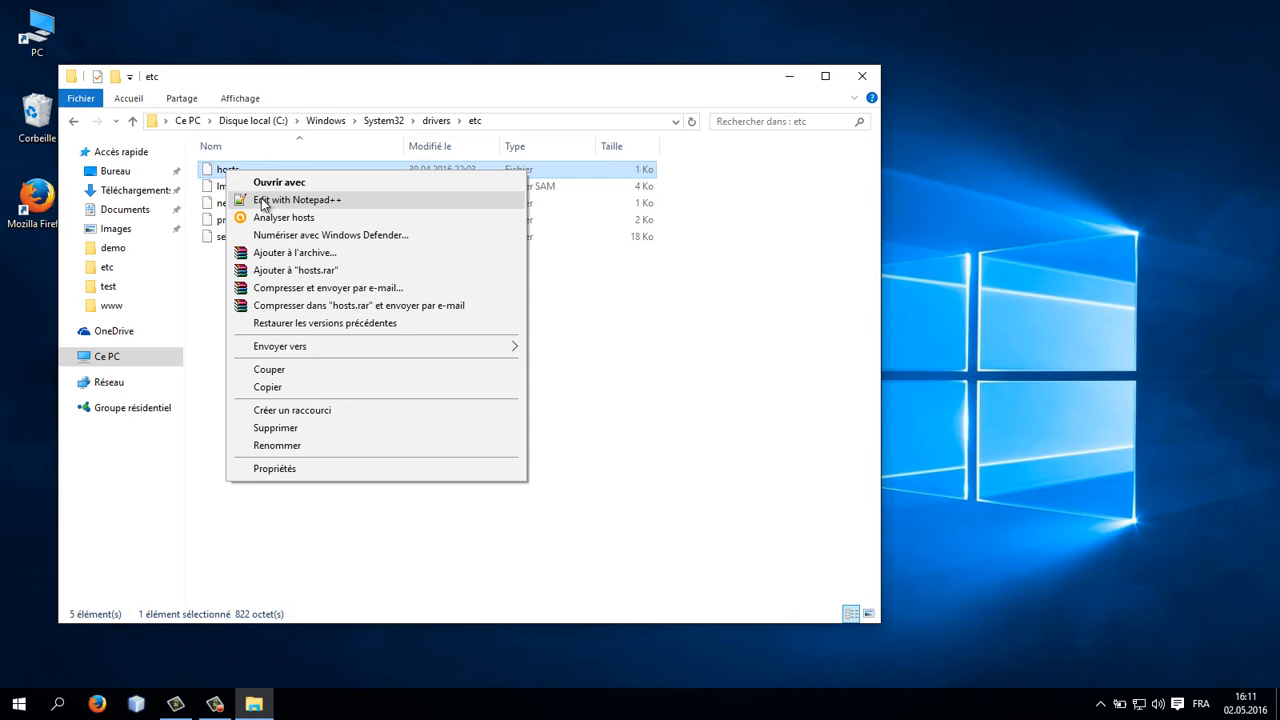
{"action": "left_click", "coordinate": [261, 200]}
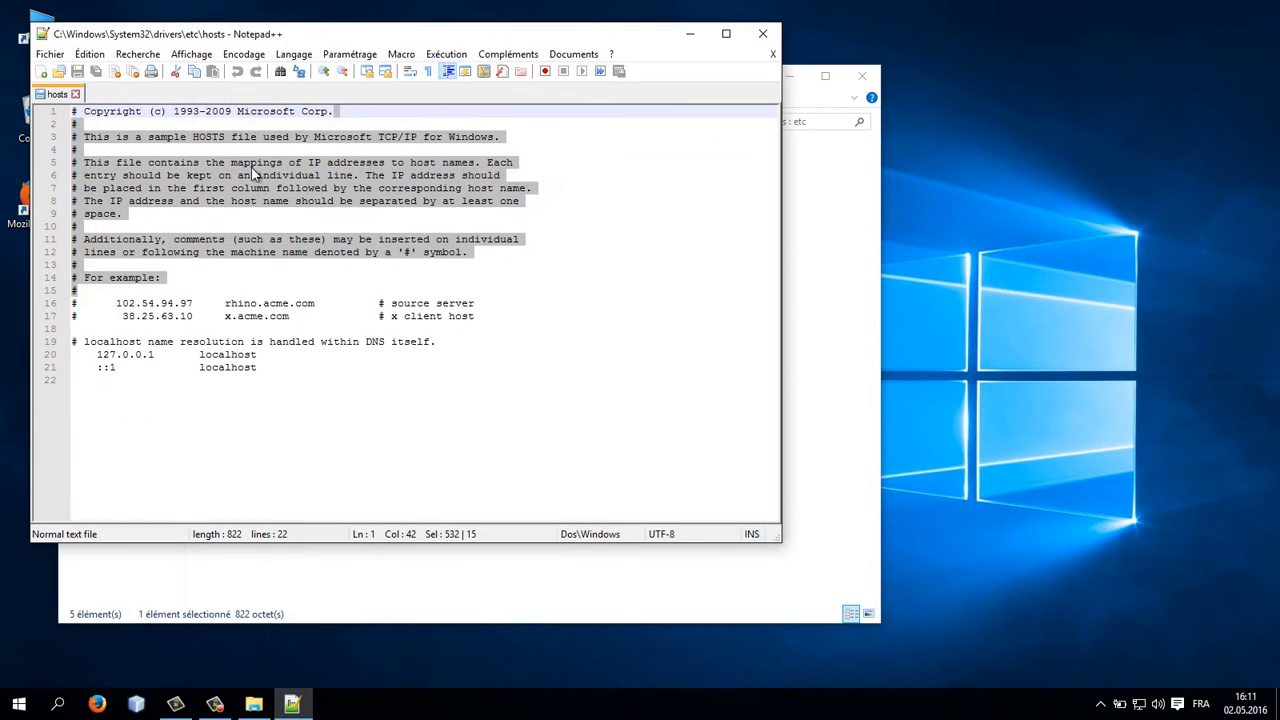
Step: Review the localhost entries at the end of the hosts file, then close the editor
{"action": "left_click_drag", "start_coordinate": [292, 36], "coordinate": [650, 114]}
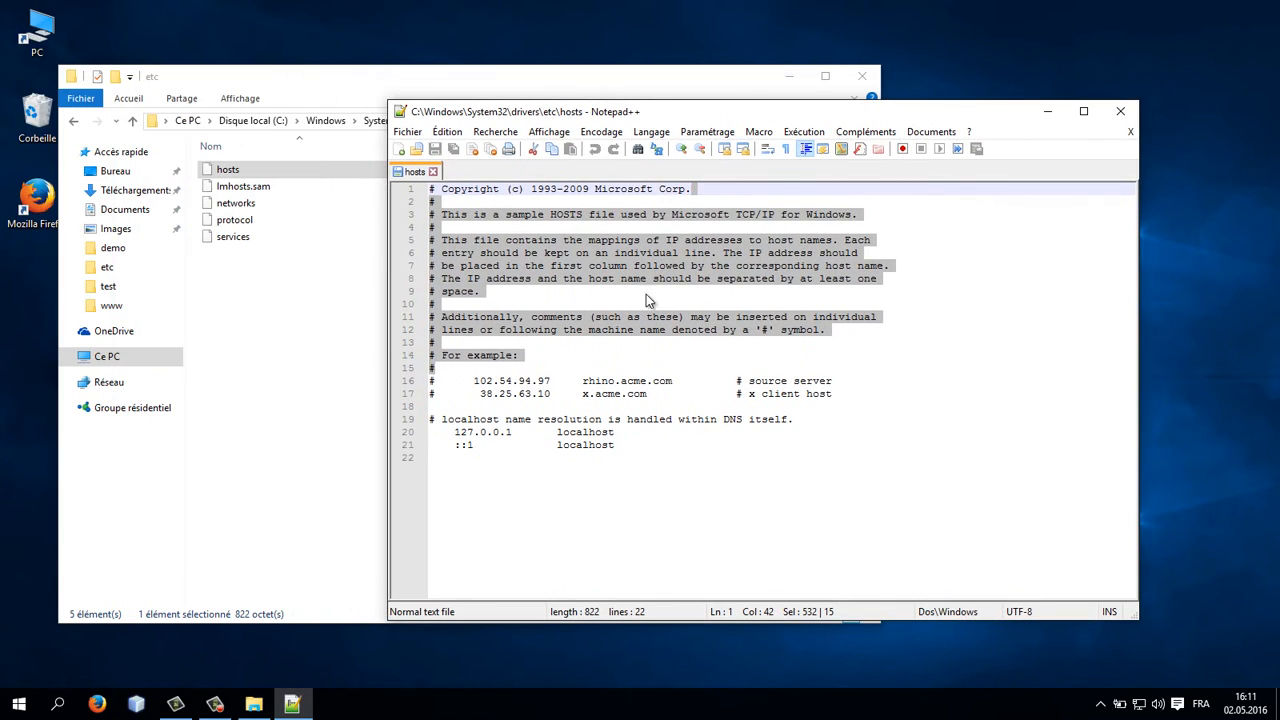
{"action": "mouse_move", "coordinate": [659, 460]}
{"action": "left_mouse_down"}
{"action": "mouse_move", "coordinate": [430, 434]}
{"action": "mouse_move", "coordinate": [652, 445]}
{"action": "left_mouse_up"}
{"action": "left_click", "coordinate": [445, 432]}
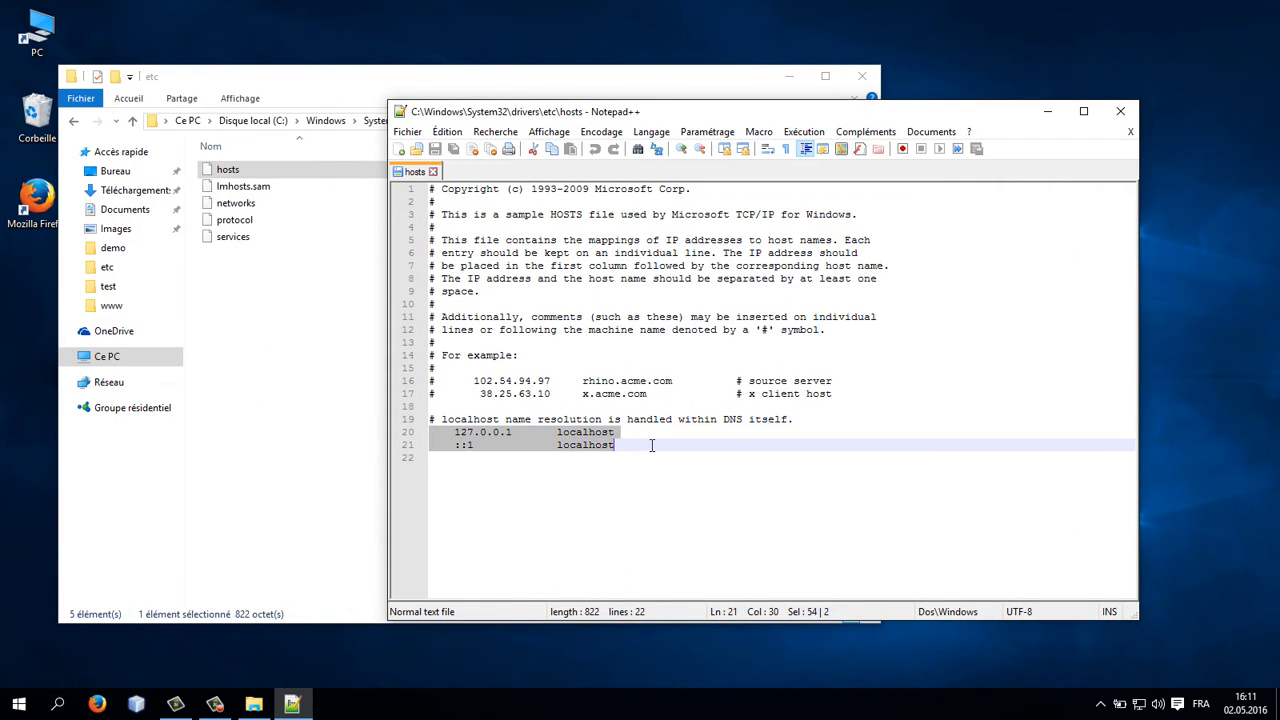
{"action": "left_click", "coordinate": [446, 428]}
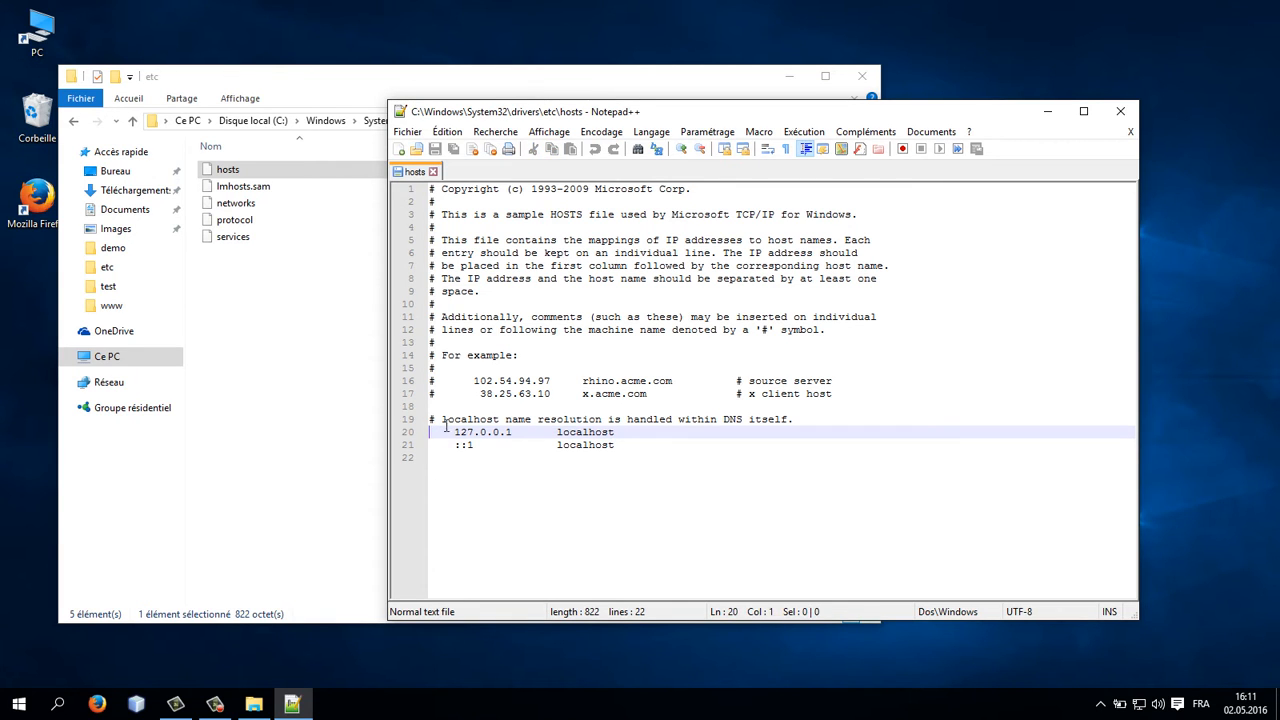
{"action": "left_click", "coordinate": [1118, 116]}
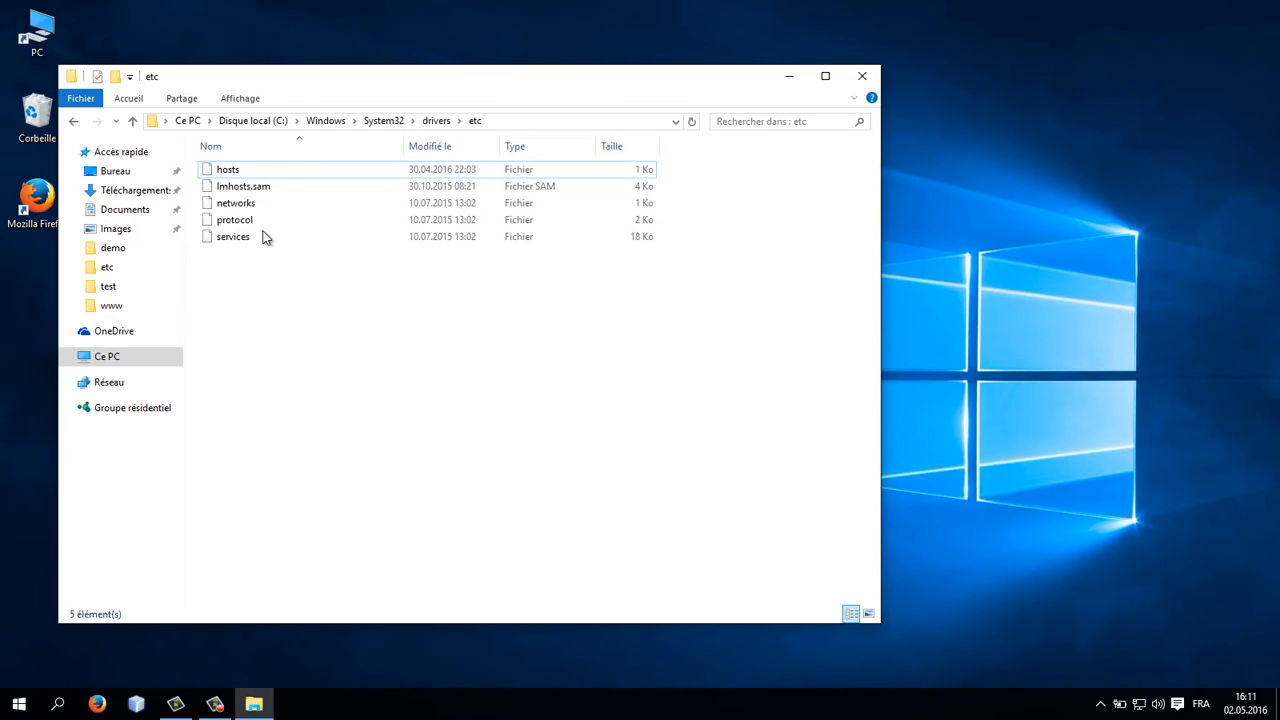
Step: Copy the hosts file onto the desktop
{"action": "left_click", "coordinate": [224, 170]}
{"action": "left_click", "coordinate": [32, 295]}
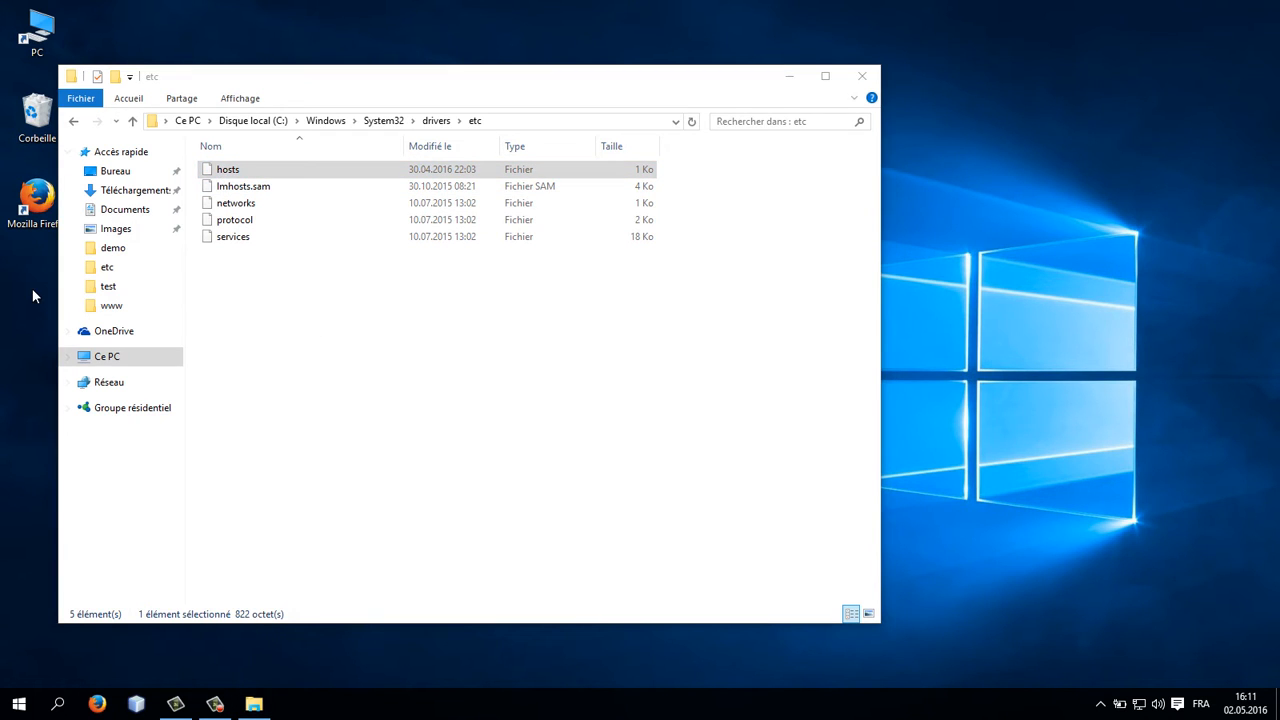
{"action": "key", "text": "ctrl+v"}
Step: Open the desktop copy of hosts in Notepad++ and close it again
{"action": "right_click", "coordinate": [34, 292]}
{"action": "left_click", "coordinate": [80, 319]}
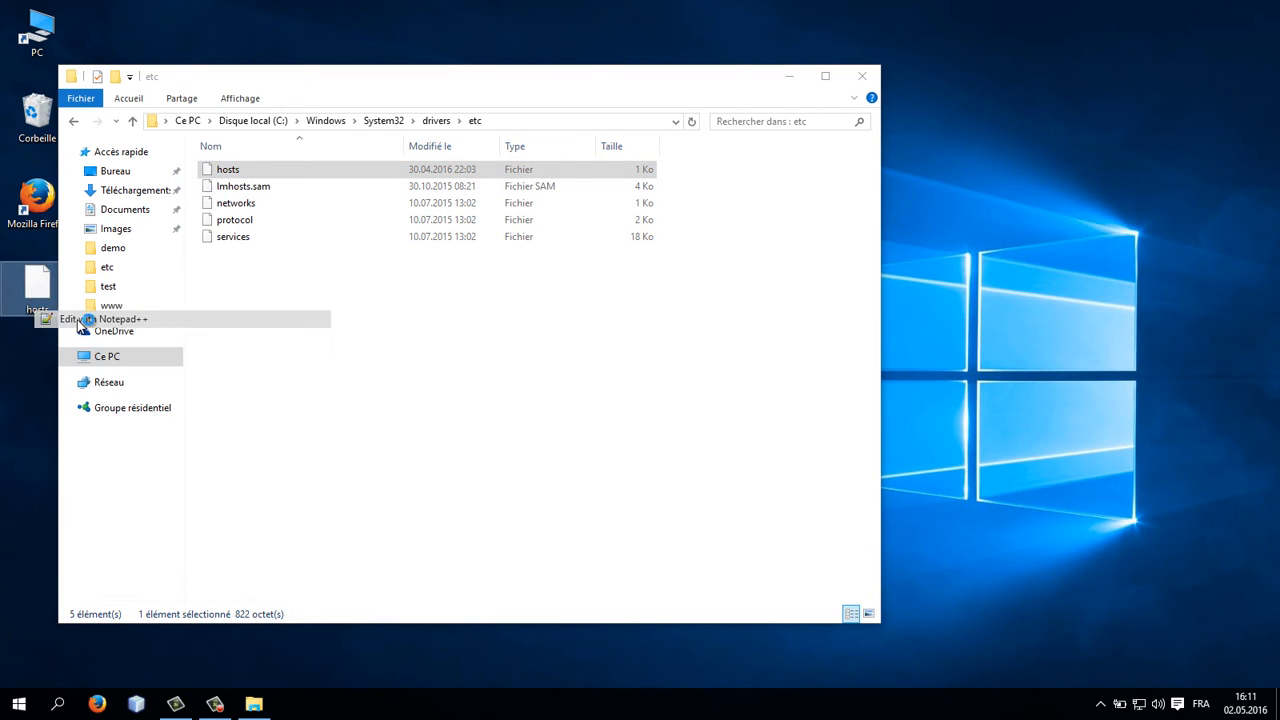
{"action": "left_click", "coordinate": [456, 432]}
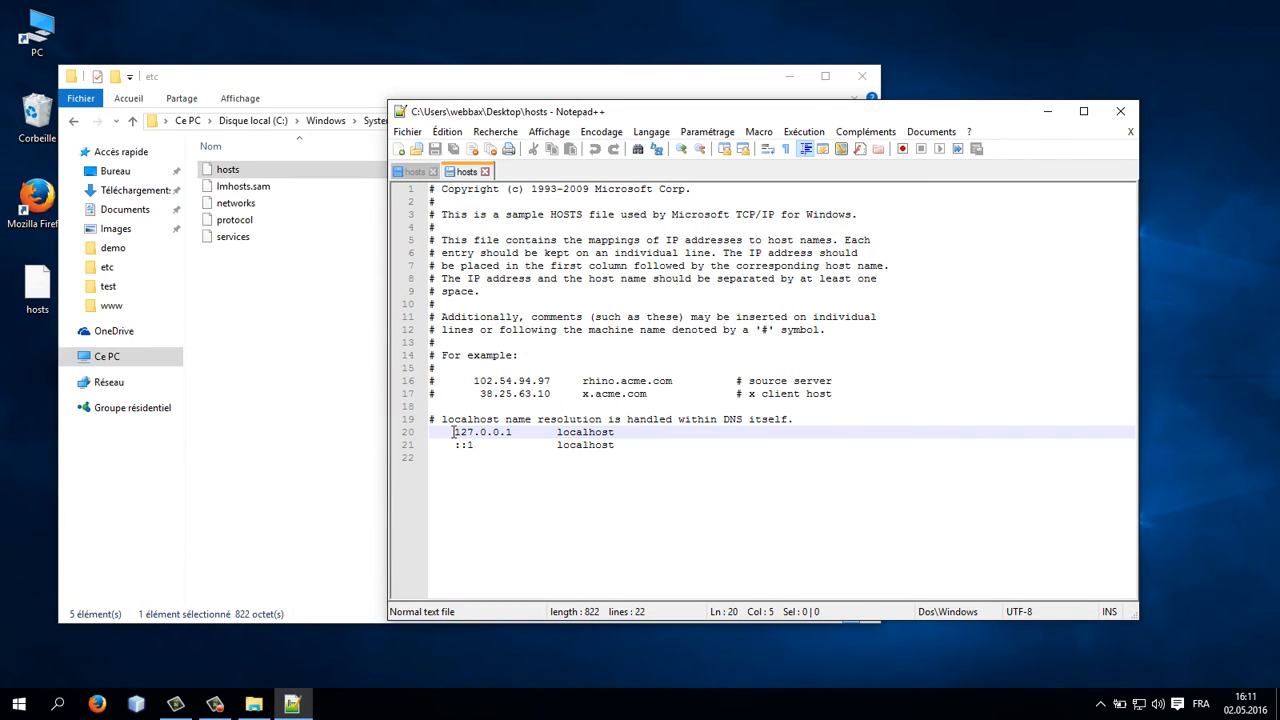
{"action": "left_click", "coordinate": [1124, 113]}
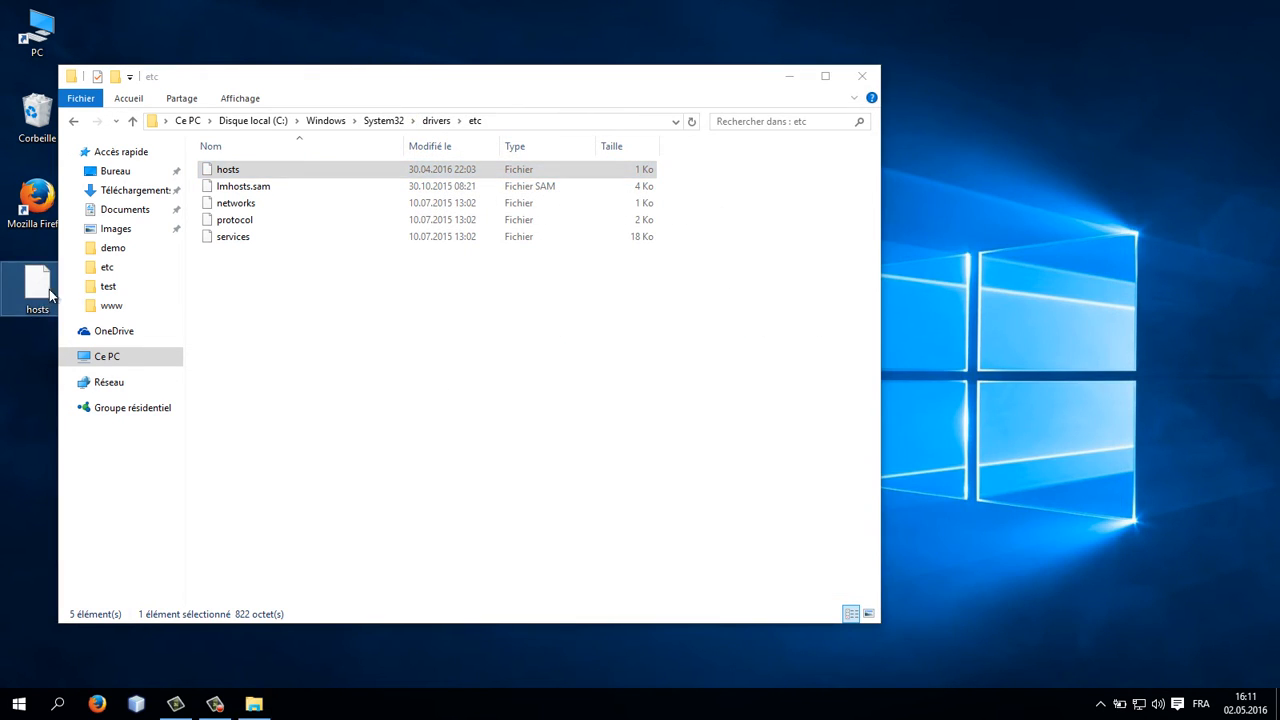
Step: Move the desktop hosts file back into the etc folder, replacing the original
{"action": "left_click_drag", "start_coordinate": [49, 289], "coordinate": [280, 333]}
{"action": "left_click", "coordinate": [252, 241]}
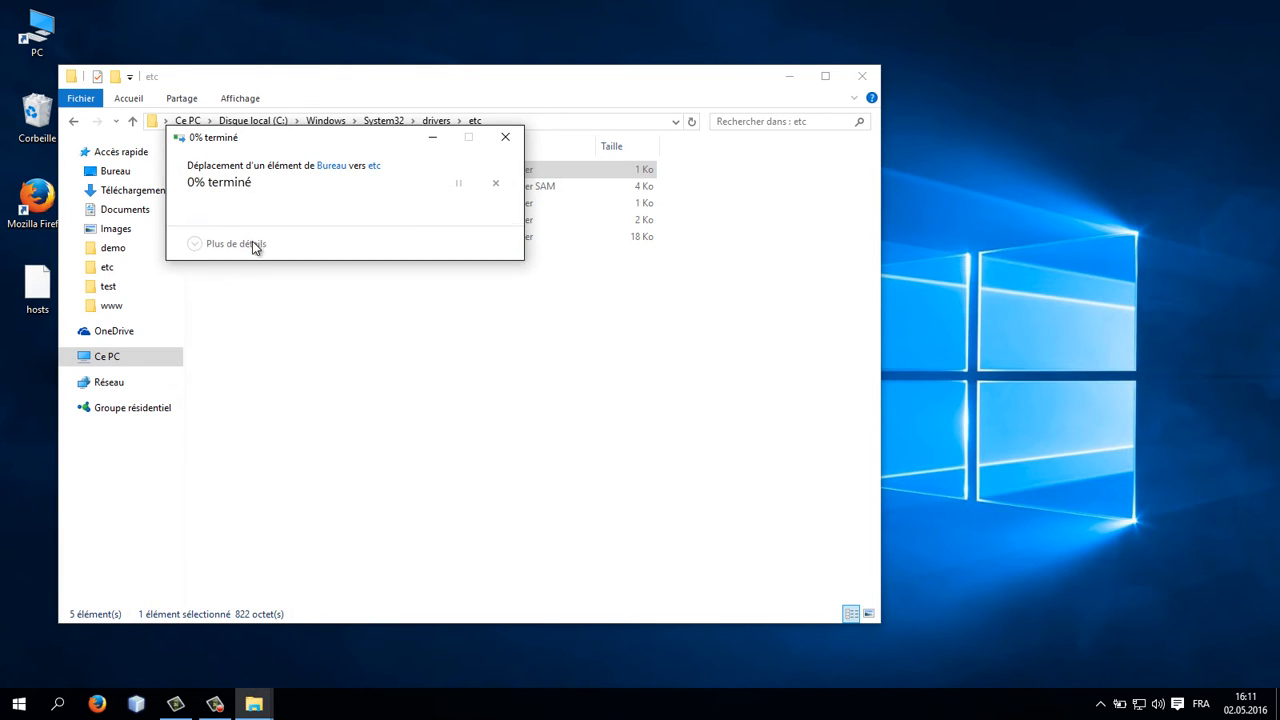
{"action": "left_click", "coordinate": [273, 254]}
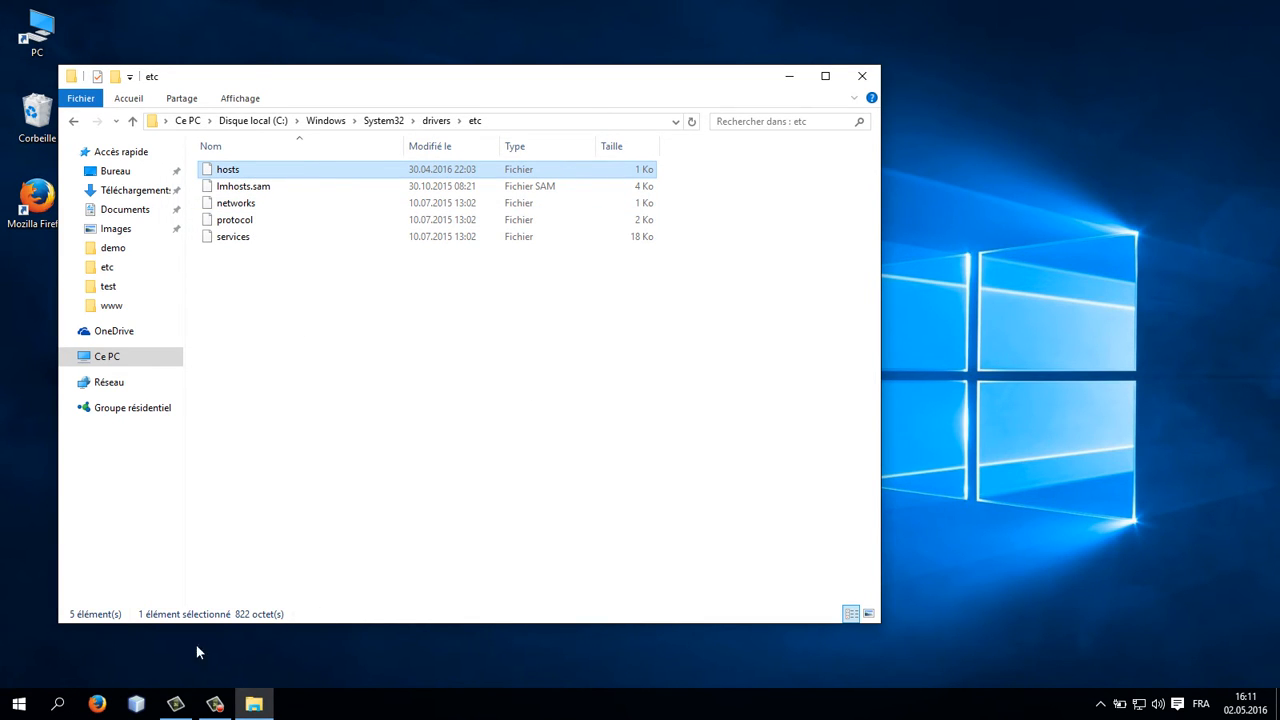
Step: Launch Wampserver64 from the Start menu
{"action": "left_click", "coordinate": [3, 707]}
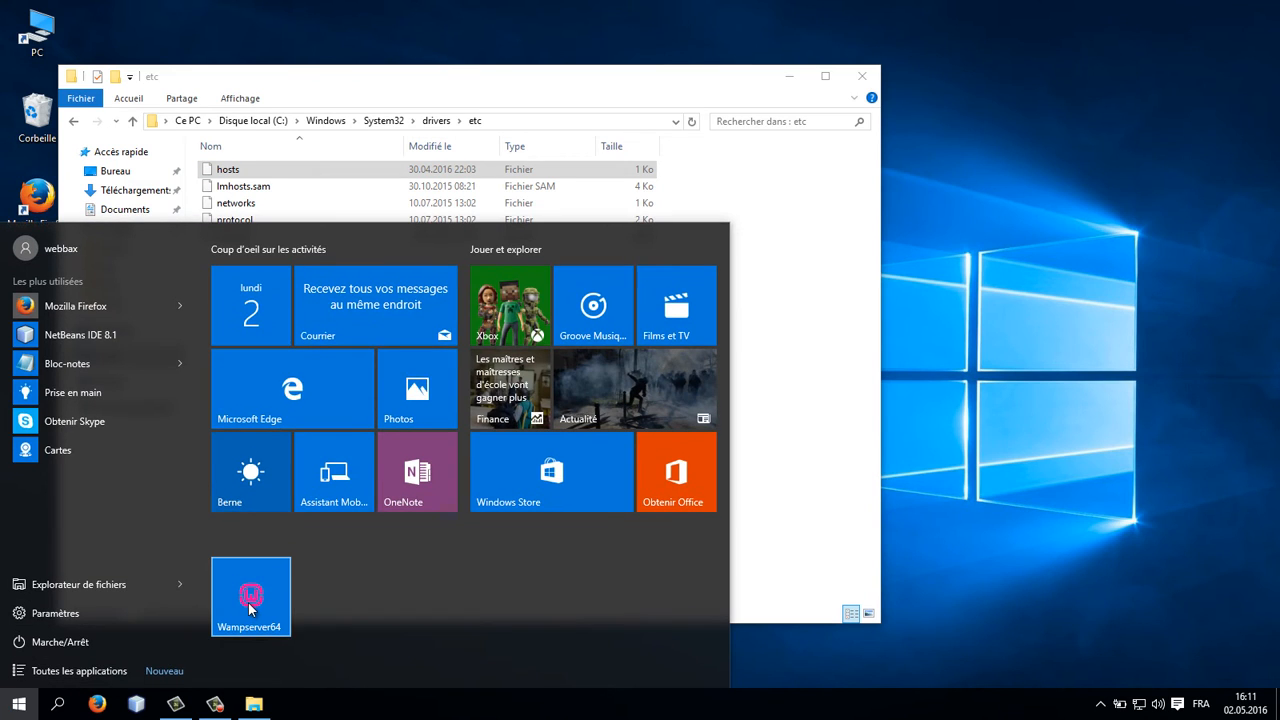
{"action": "left_click", "coordinate": [250, 610]}
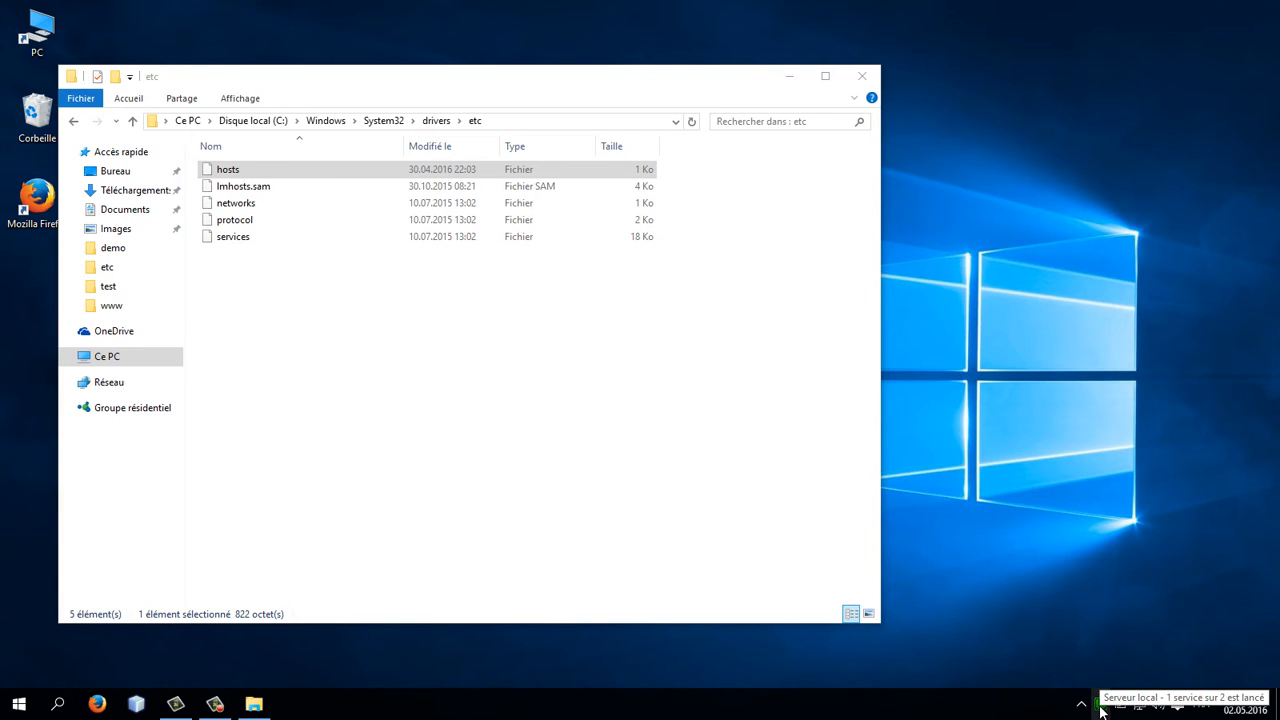
Step: Browse the WampServer tray menu's Apache modules list, then dismiss the menu
{"action": "left_click", "coordinate": [1100, 706]}
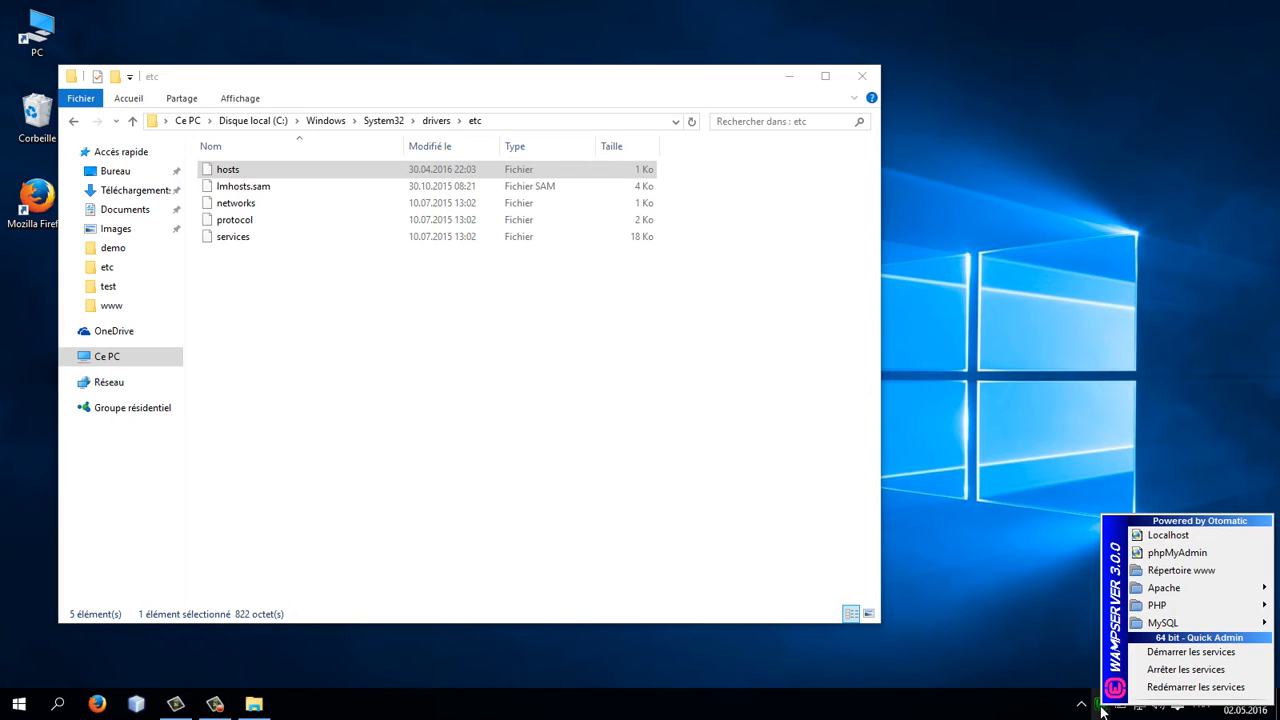
{"action": "mouse_move", "coordinate": [1163, 592]}
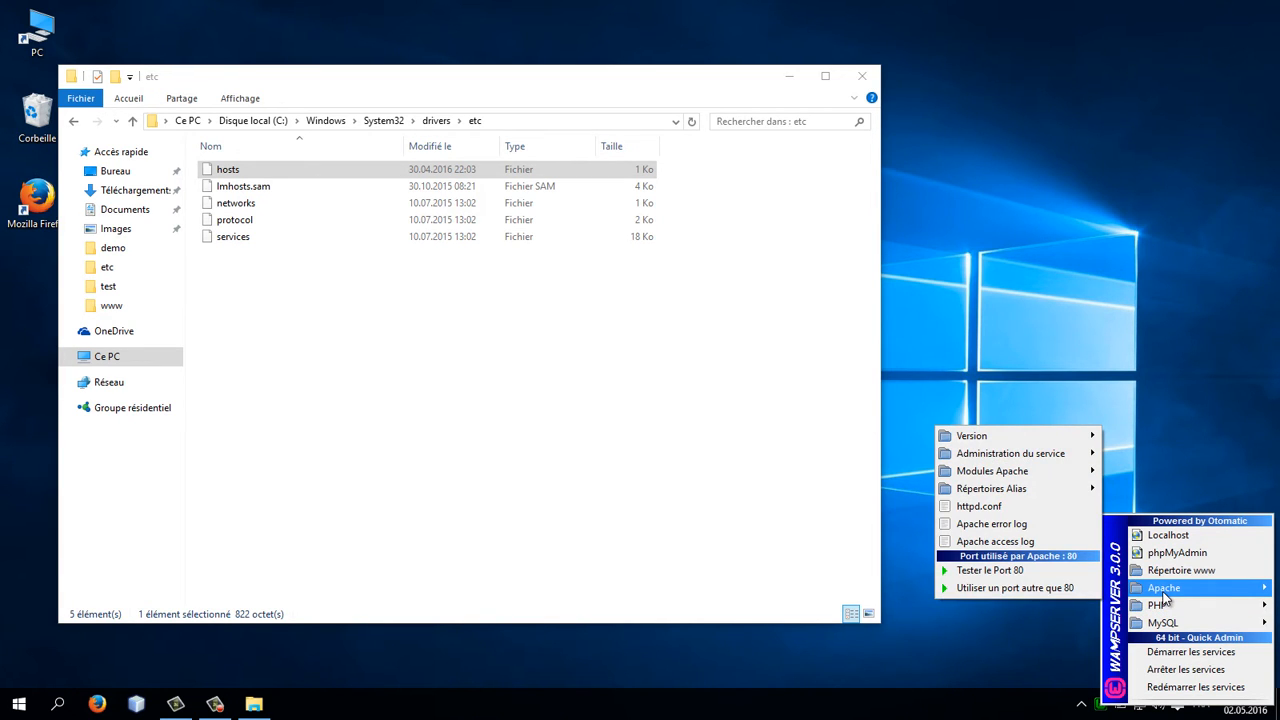
{"action": "mouse_move", "coordinate": [1045, 481]}
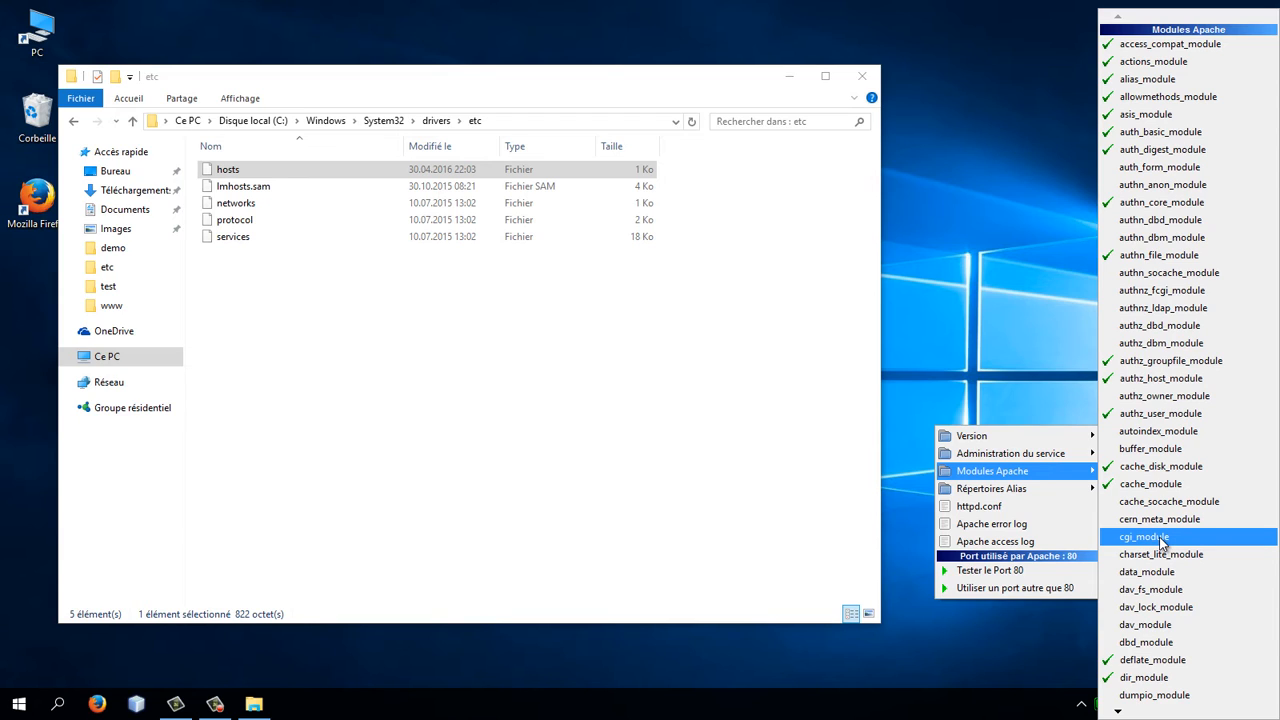
{"action": "left_click", "coordinate": [1016, 355]}
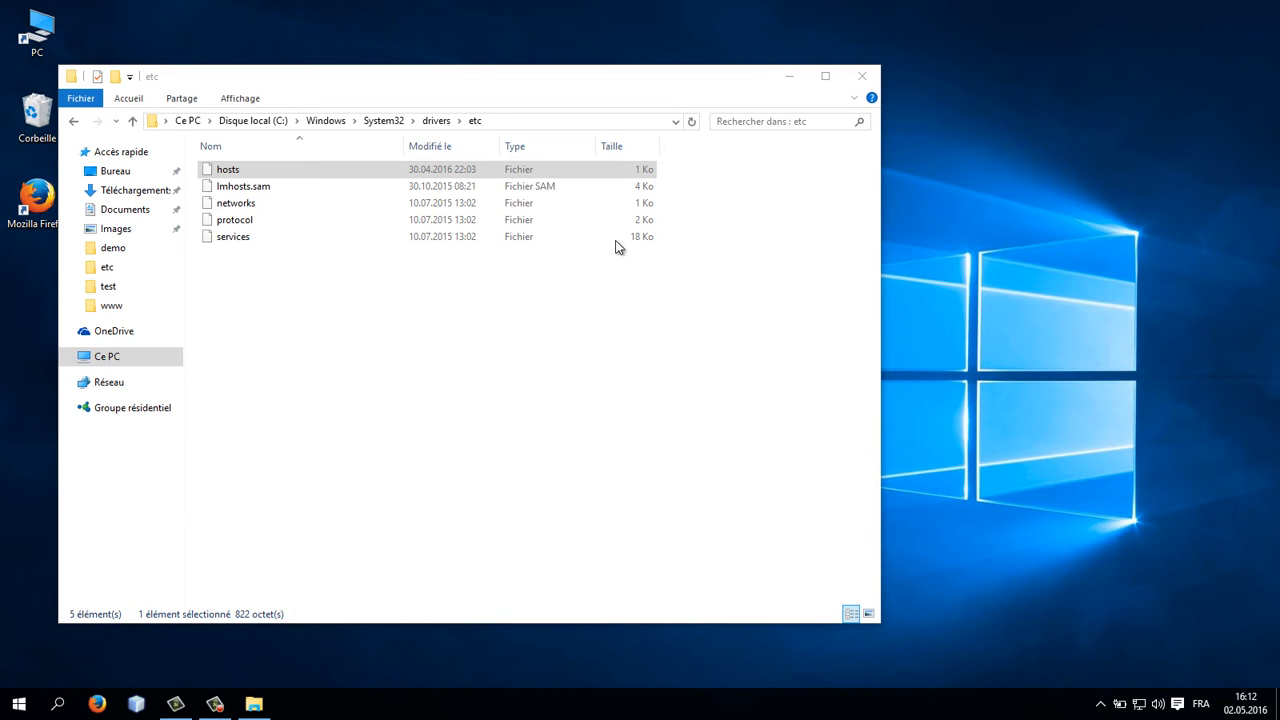
Step: Open the C:\wamp64 folder by entering wamp in the address bar and picking the suggestion
{"action": "left_click", "coordinate": [521, 116]}
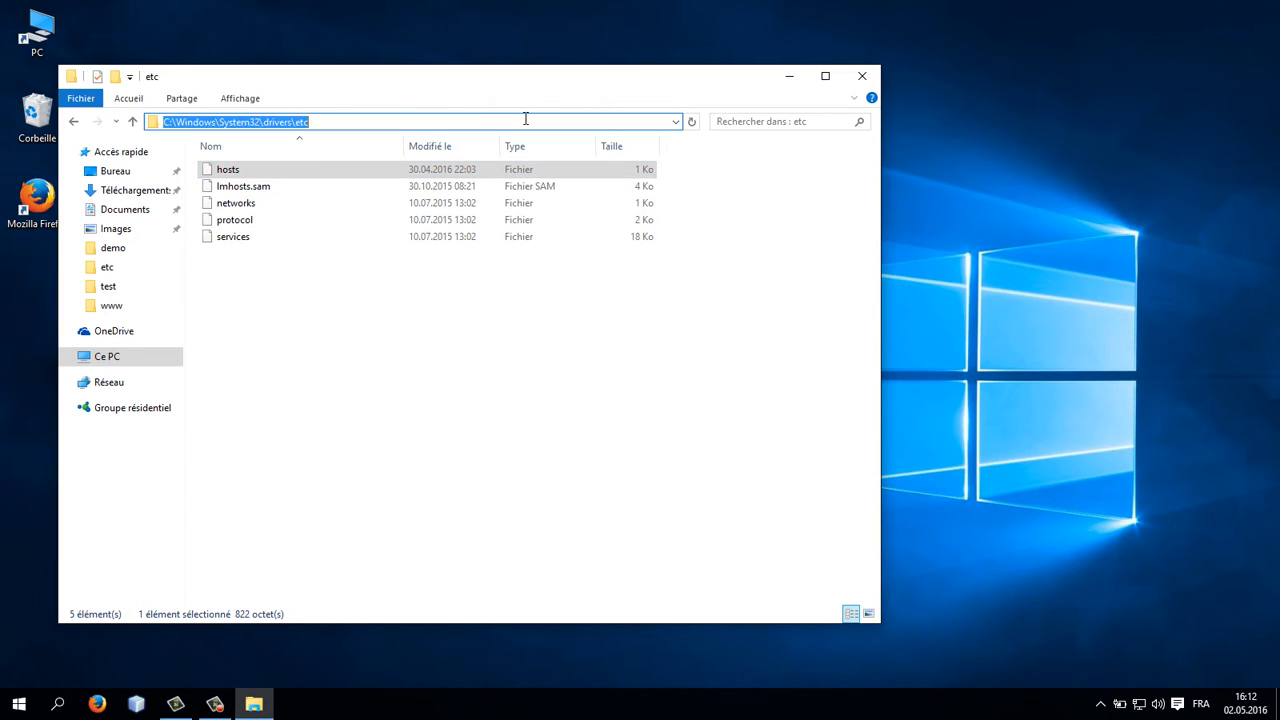
{"action": "left_click", "coordinate": [205, 121]}
{"action": "left_click_drag", "start_coordinate": [178, 121], "coordinate": [576, 126]}
{"action": "type", "text": "wamp"}
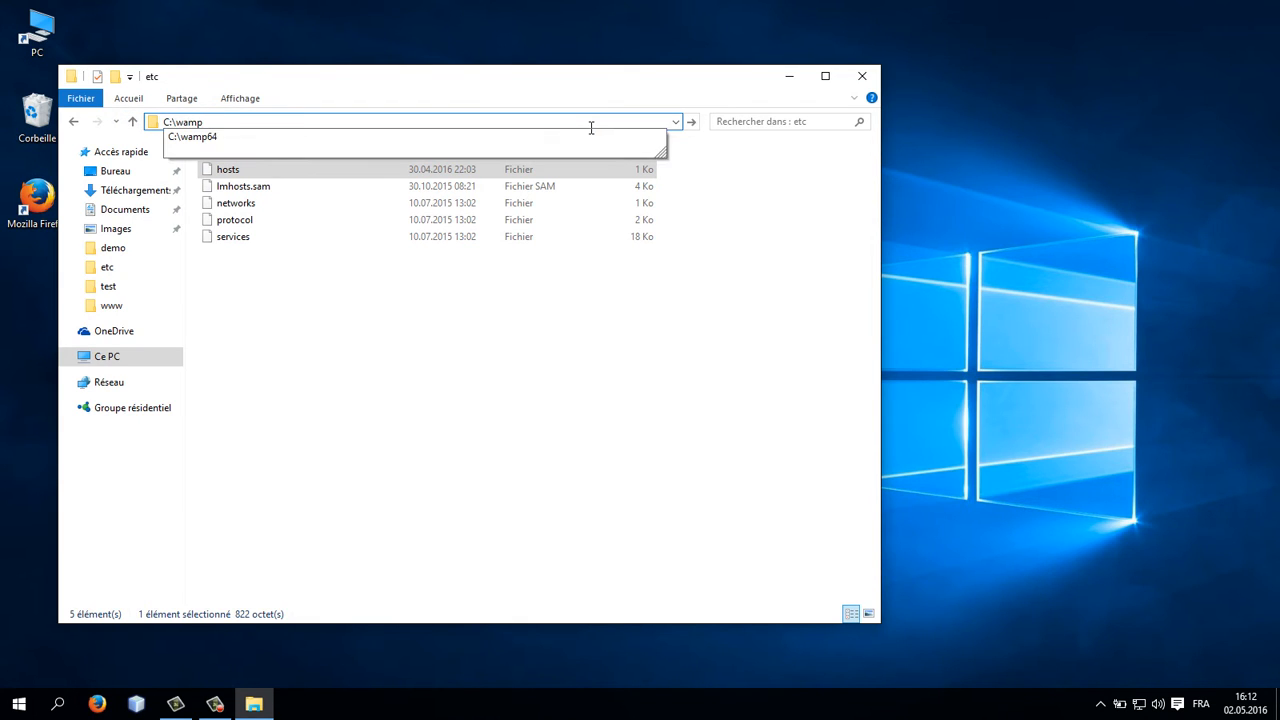
{"action": "left_click", "coordinate": [590, 134]}
{"action": "left_click", "coordinate": [424, 120]}
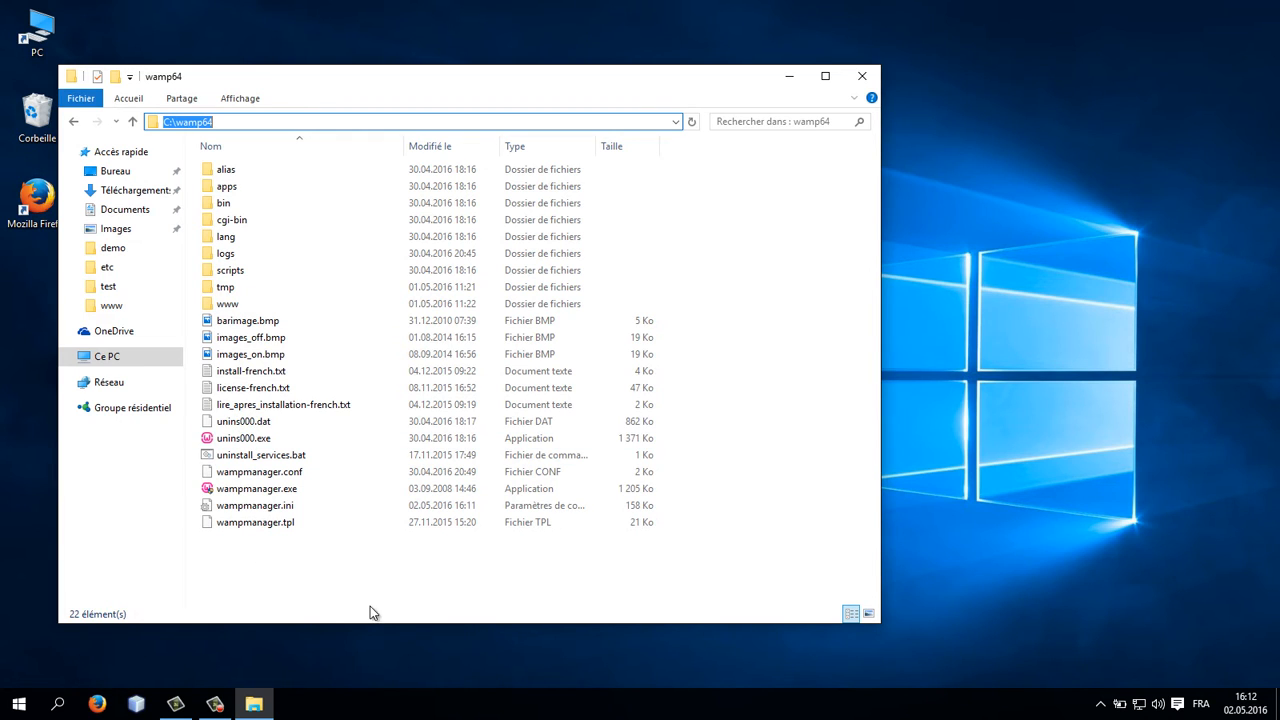
Step: Minimize the File Explorer window
{"action": "left_click", "coordinate": [1101, 703]}
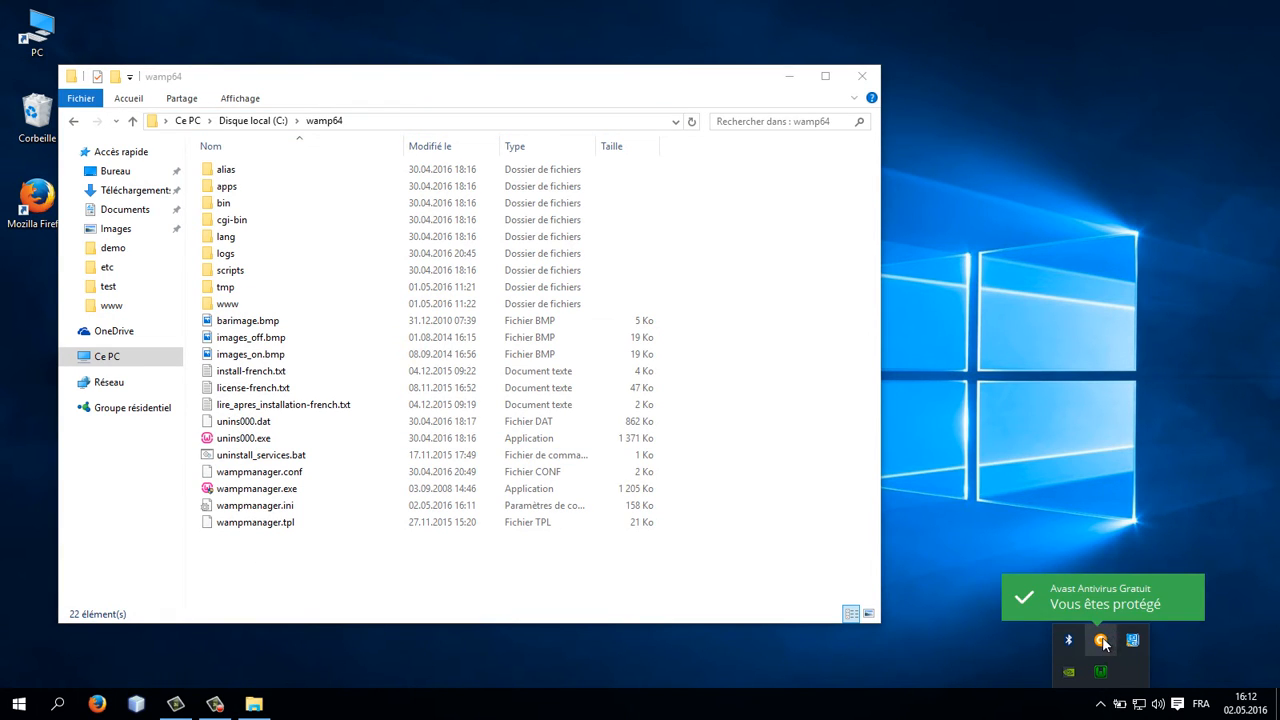
{"action": "left_click", "coordinate": [641, 690]}
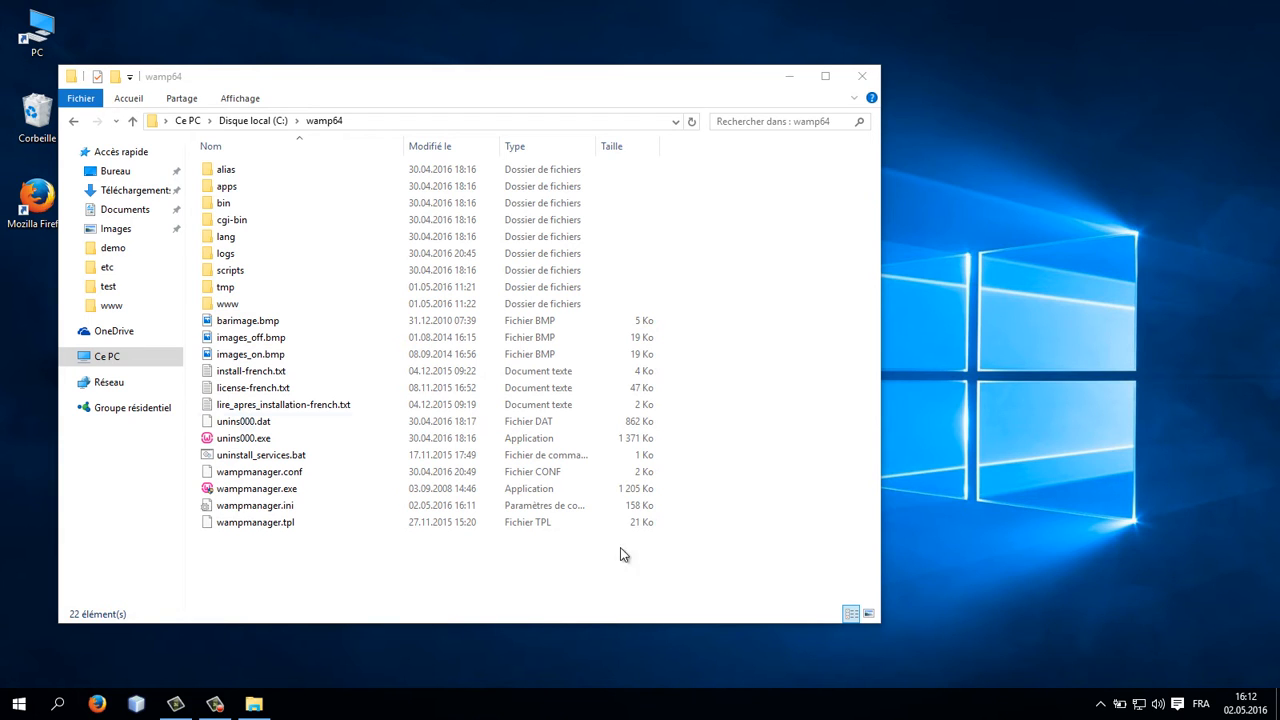
{"action": "left_click", "coordinate": [862, 77]}
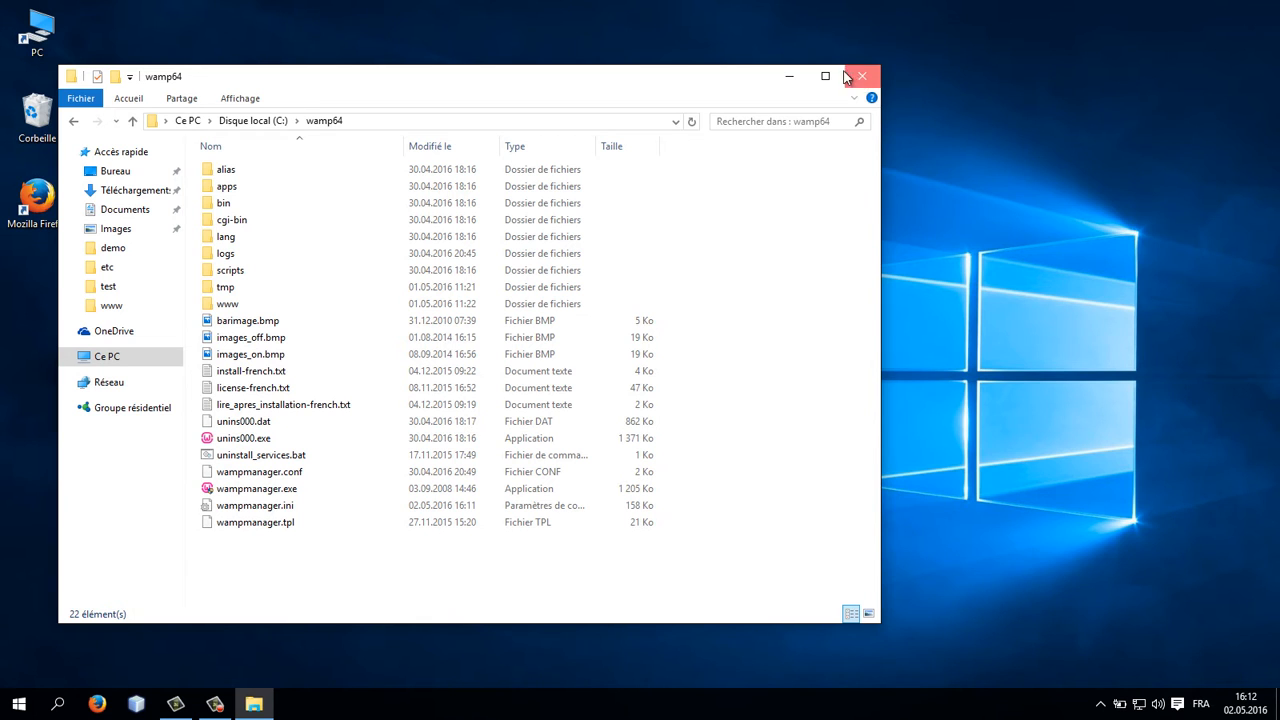
{"action": "left_click", "coordinate": [790, 79]}
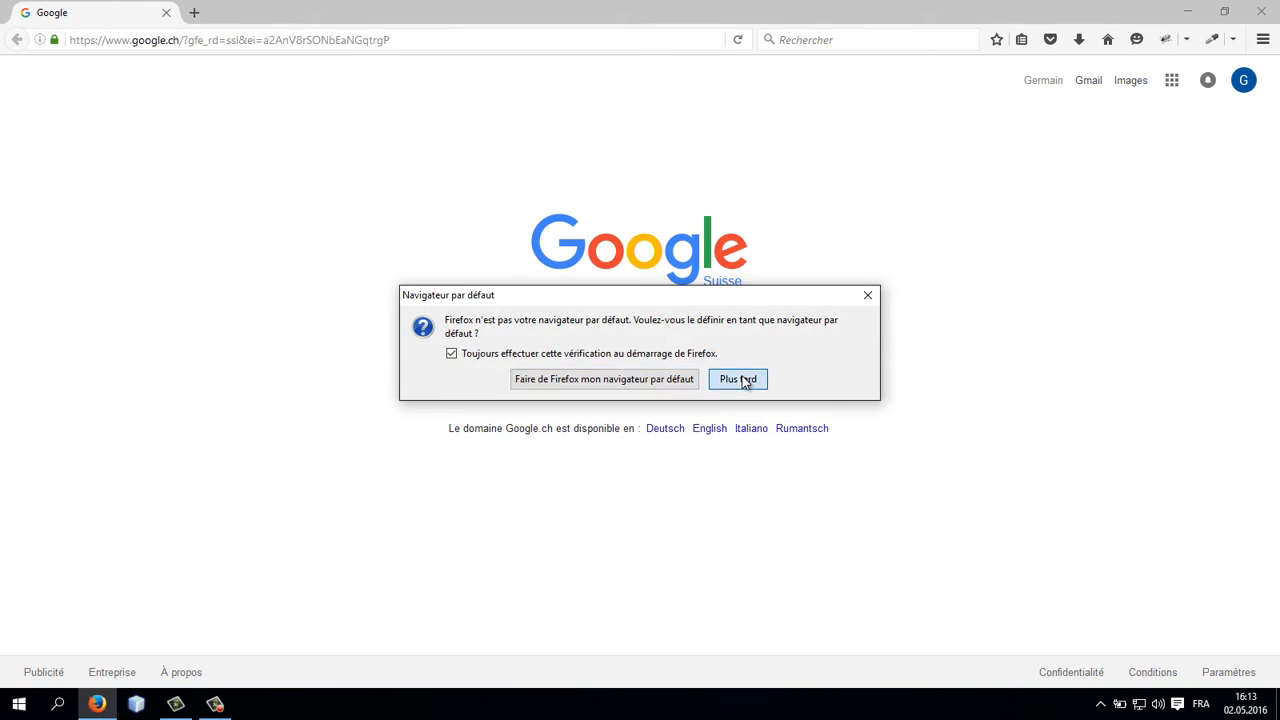
Step: Dismiss the default-browser prompt and go to prestashop.com
{"action": "left_click", "coordinate": [740, 379]}
{"action": "left_click", "coordinate": [278, 40]}
{"action": "type", "text": "pretashop"}
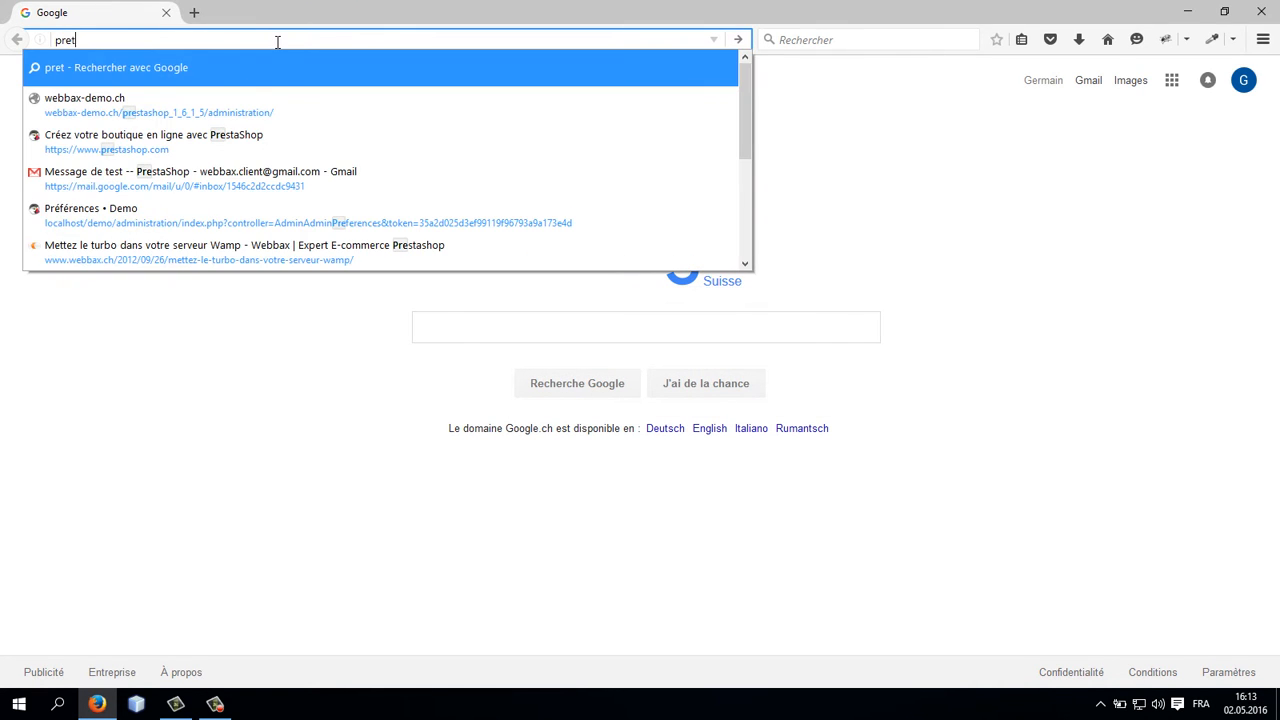
{"action": "key", "text": "BackSpace"}
{"action": "key", "text": "BackSpace"}
{"action": "key", "text": "BackSpace"}
{"action": "key", "text": "BackSpace"}
{"action": "key", "text": "BackSpace"}
{"action": "key", "text": "BackSpace"}
{"action": "key", "text": "BackSpace"}
{"action": "key", "text": "BackSpace"}
{"action": "type", "text": "restashop"}
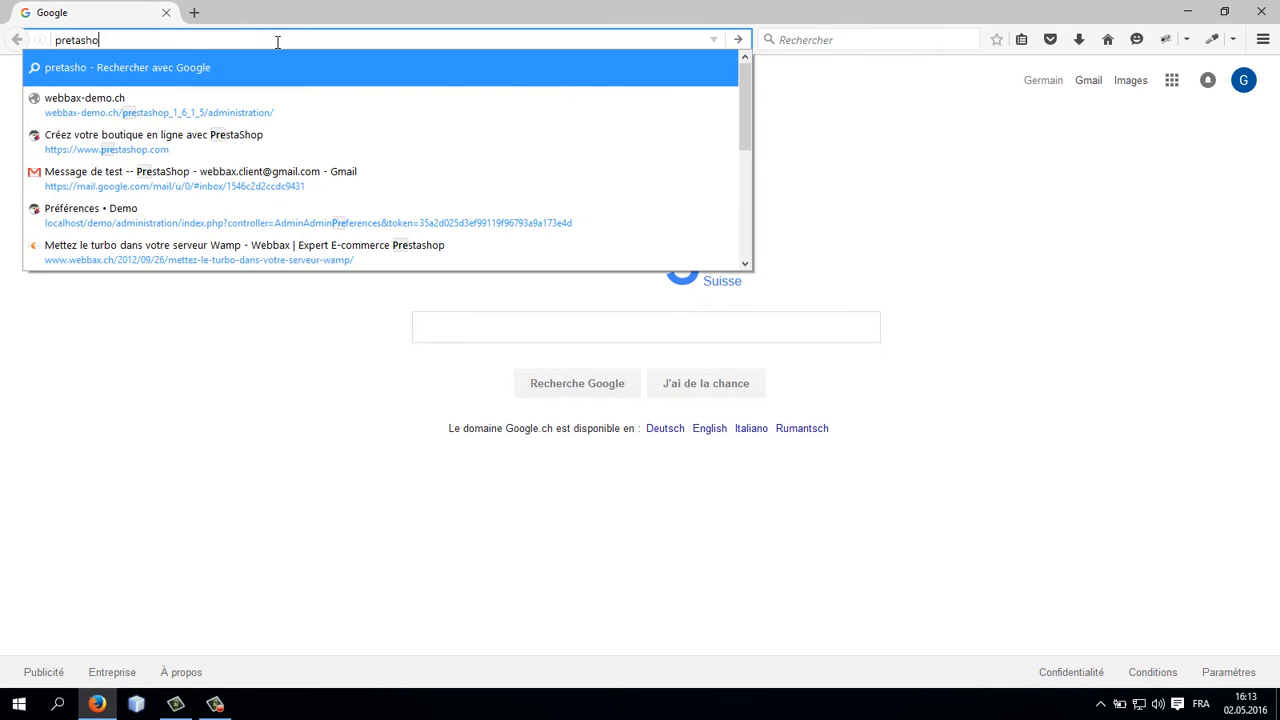
{"action": "key", "text": "BackSpace"}
{"action": "key", "text": "BackSpace"}
{"action": "key", "text": "BackSpace"}
{"action": "key", "text": "BackSpace"}
{"action": "key", "text": "BackSpace"}
{"action": "key", "text": "BackSpace"}
{"action": "type", "text": "stashop.com/"}
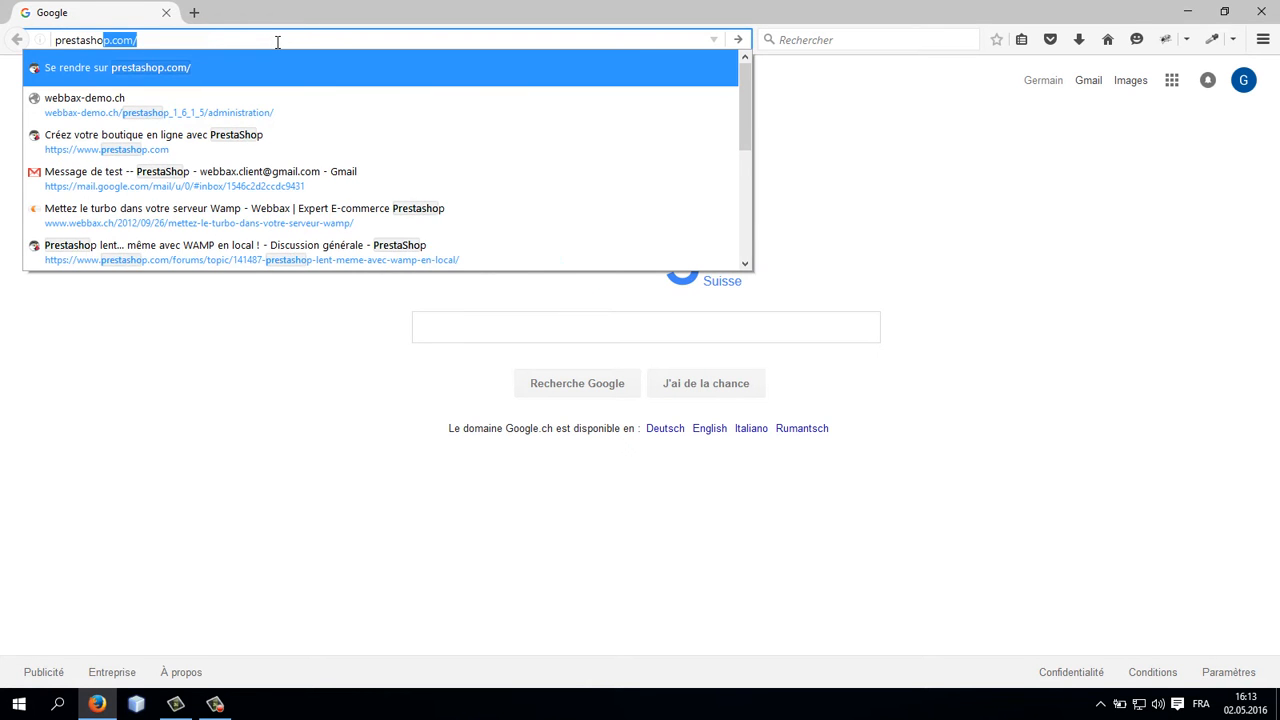
{"action": "key", "text": "Return"}
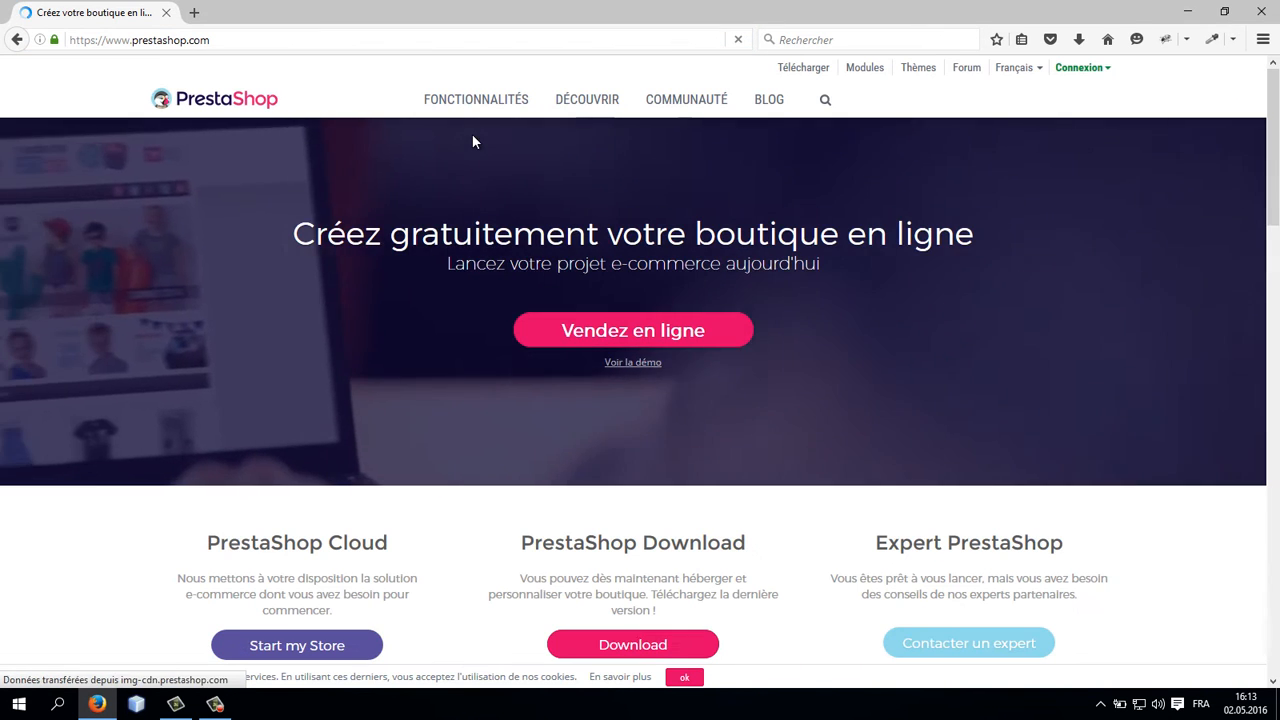
Step: Open the PrestaShop download page and switch the site language to Français
{"action": "scroll", "coordinate": [651, 306], "scroll_direction": "down", "scroll_amount": 3}
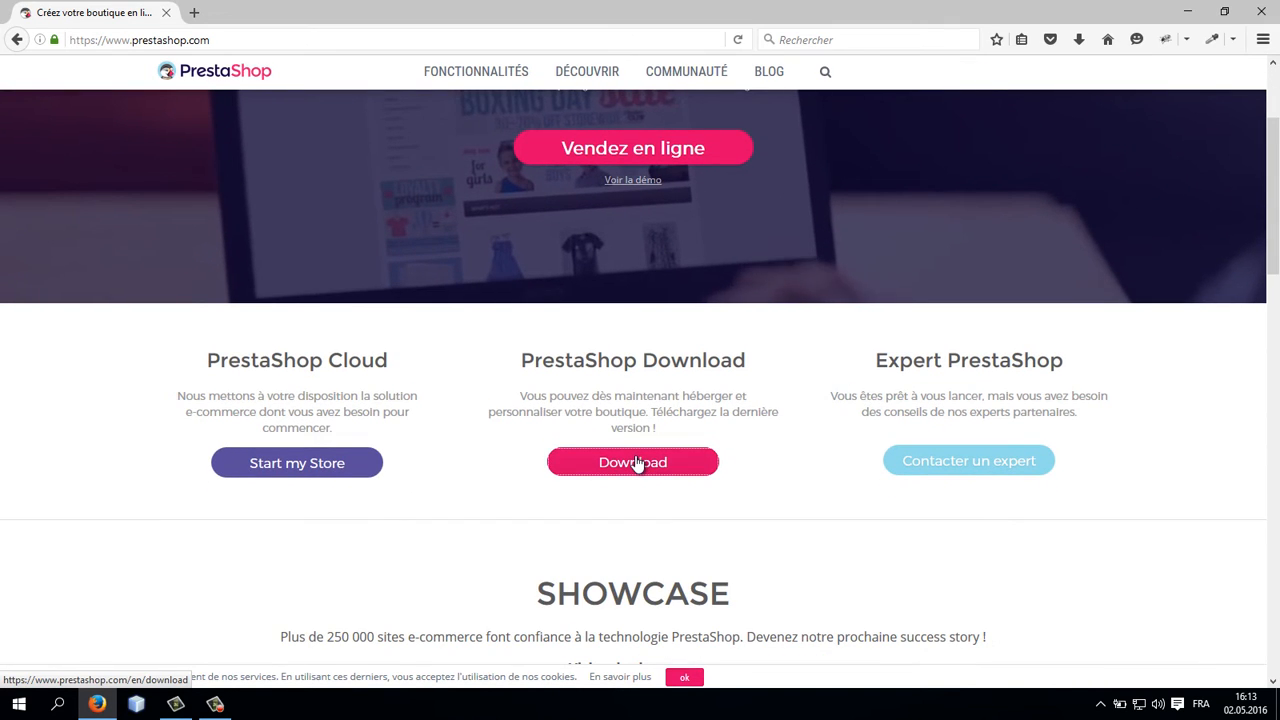
{"action": "left_click", "coordinate": [637, 463]}
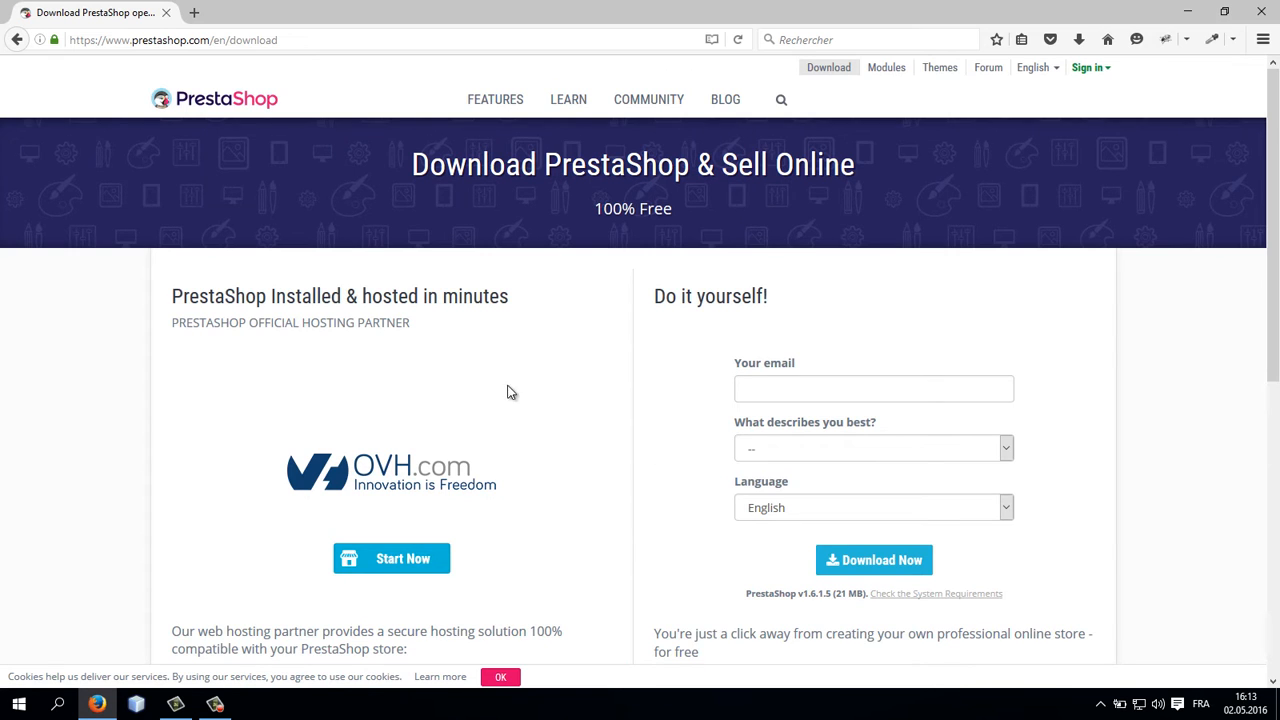
{"action": "left_click", "coordinate": [1036, 67]}
{"action": "left_click", "coordinate": [976, 113]}
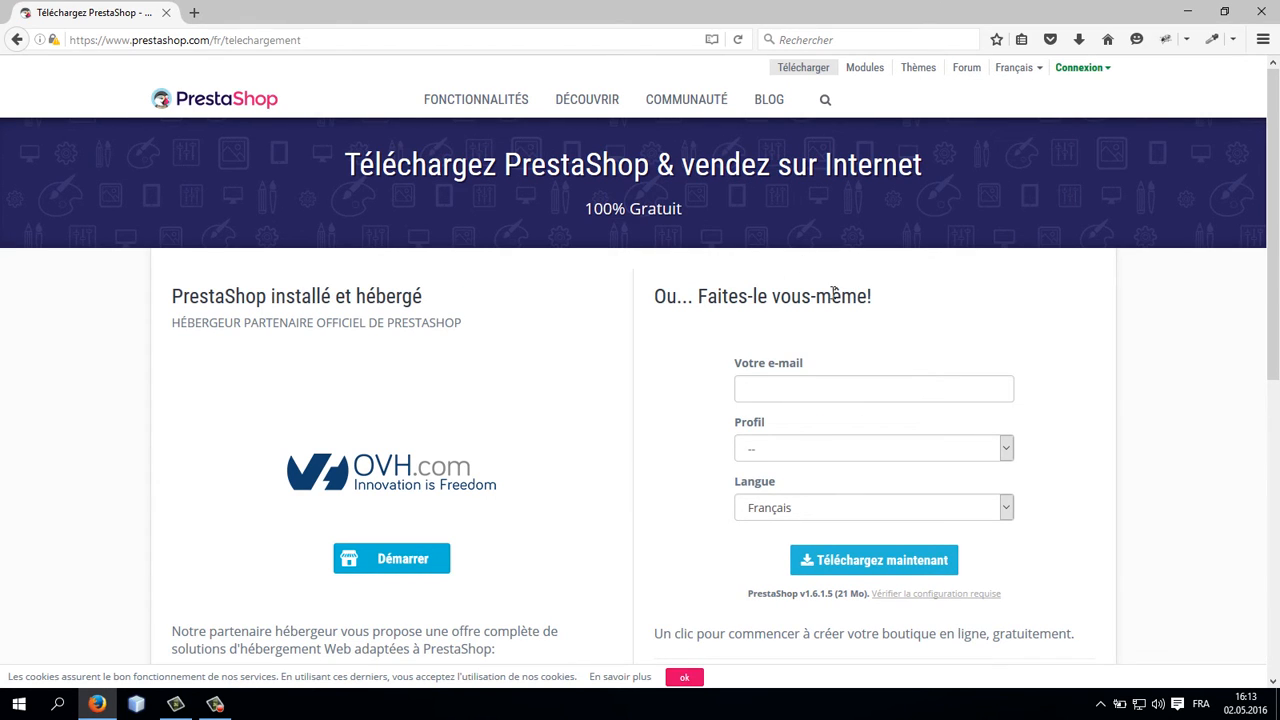
Step: Download PrestaShop 1.6.1.5 and choose to save the zip file
{"action": "left_click", "coordinate": [866, 566]}
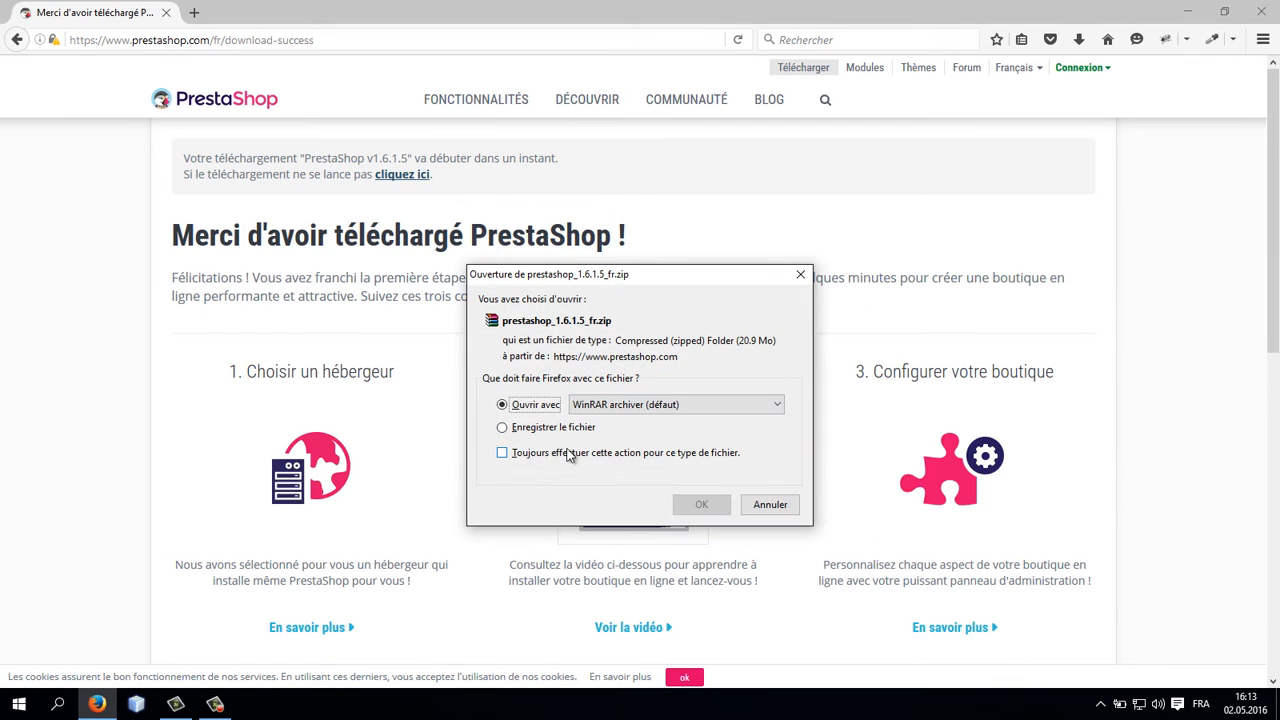
{"action": "left_click", "coordinate": [545, 427]}
{"action": "left_click", "coordinate": [700, 504]}
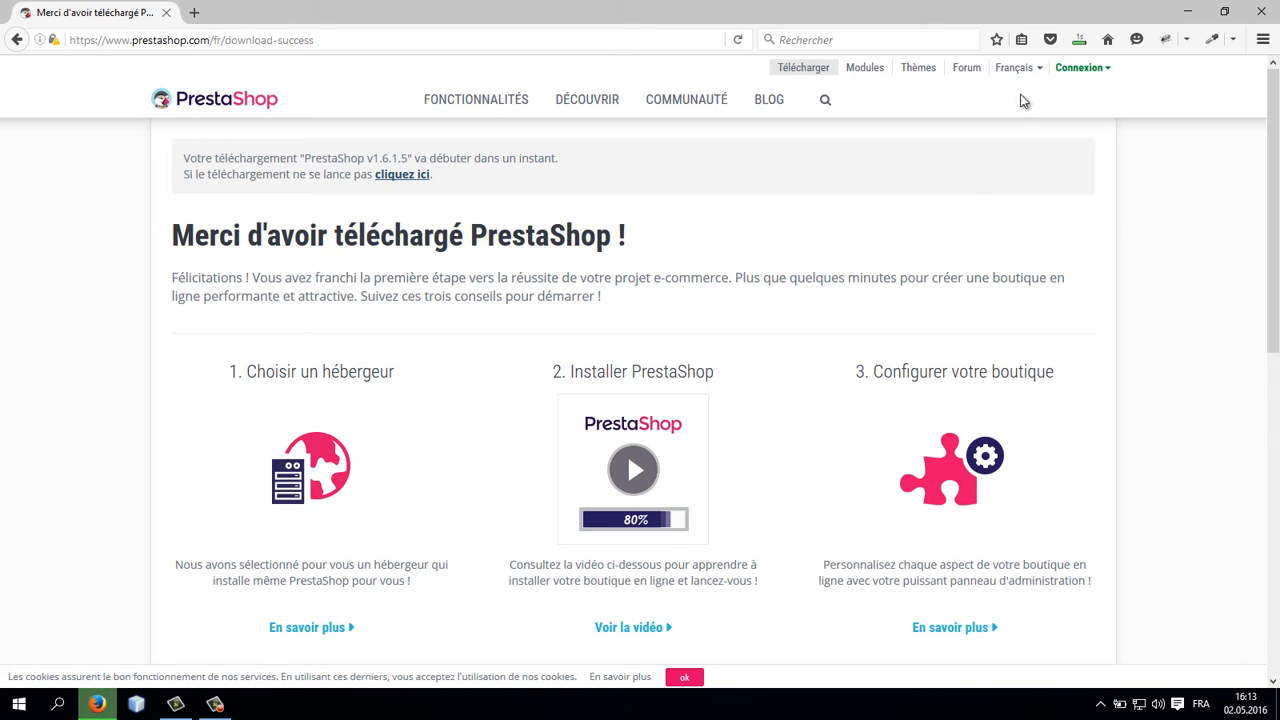
Step: Open the downloaded prestashop_1.6.1.5_fr(1).zip archive in WinRAR and minimize the browser
{"action": "left_click", "coordinate": [1077, 42]}
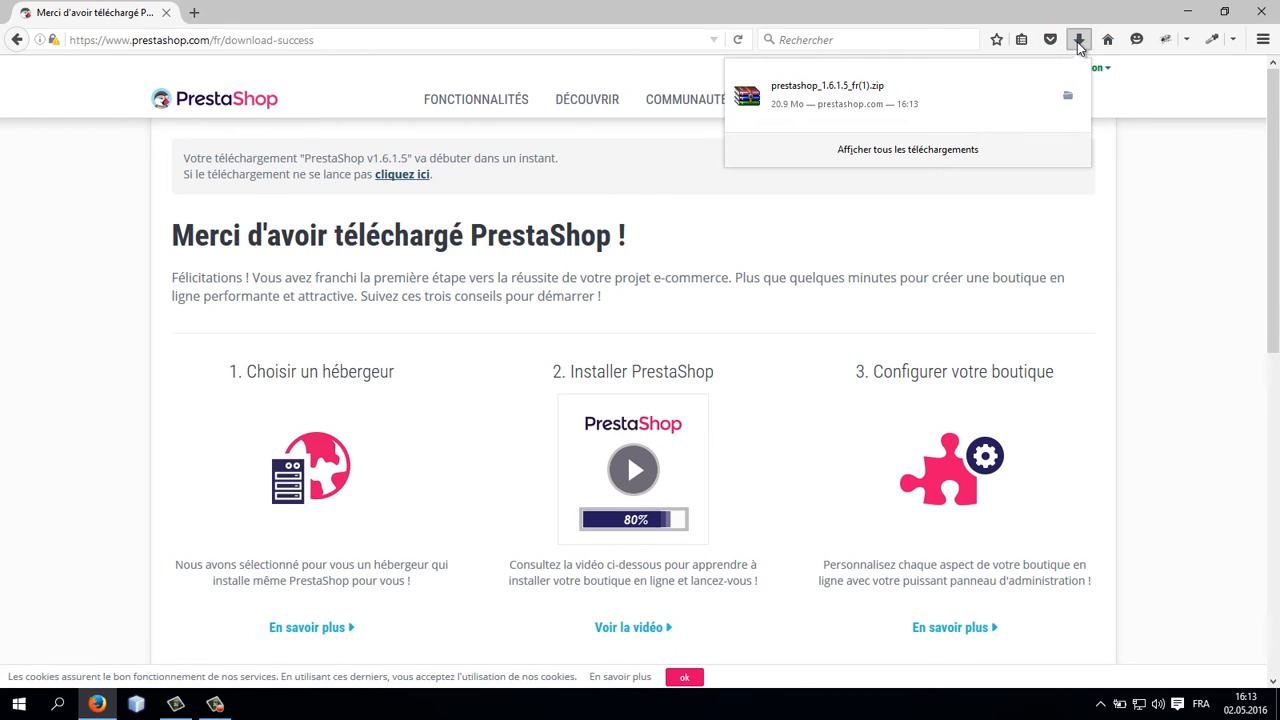
{"action": "left_click", "coordinate": [903, 83]}
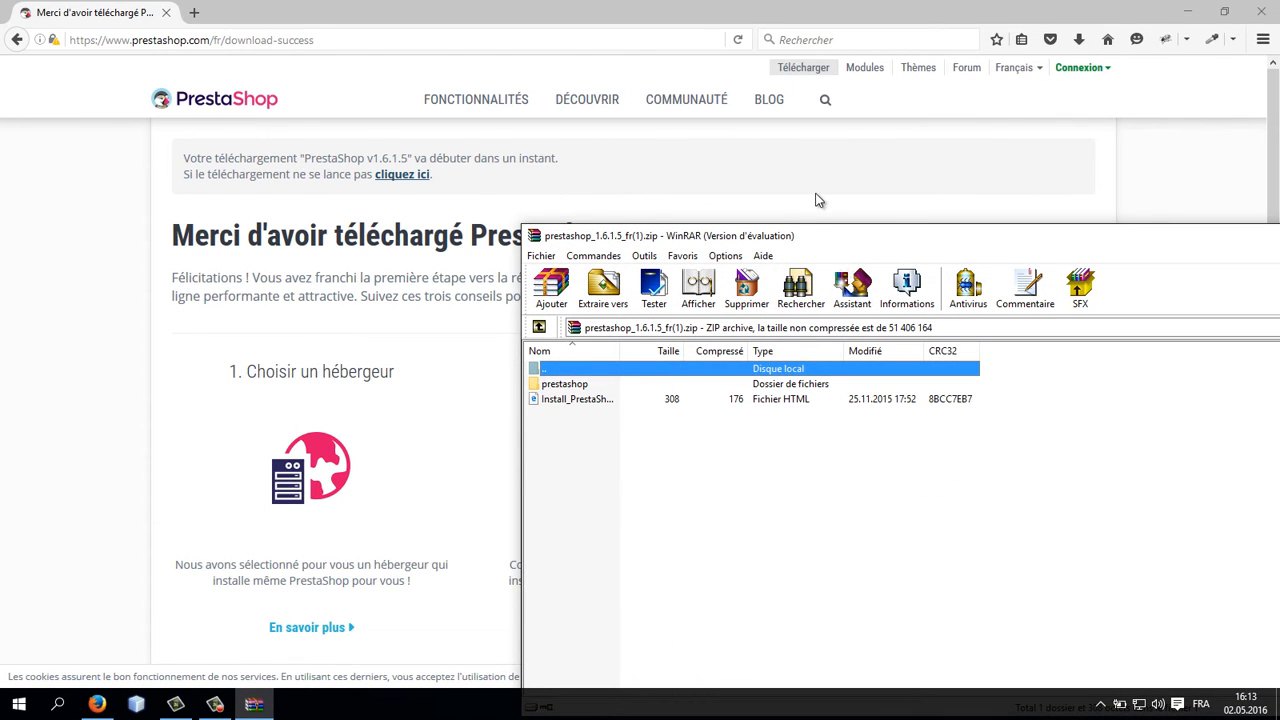
{"action": "left_click_drag", "start_coordinate": [795, 240], "coordinate": [499, 228]}
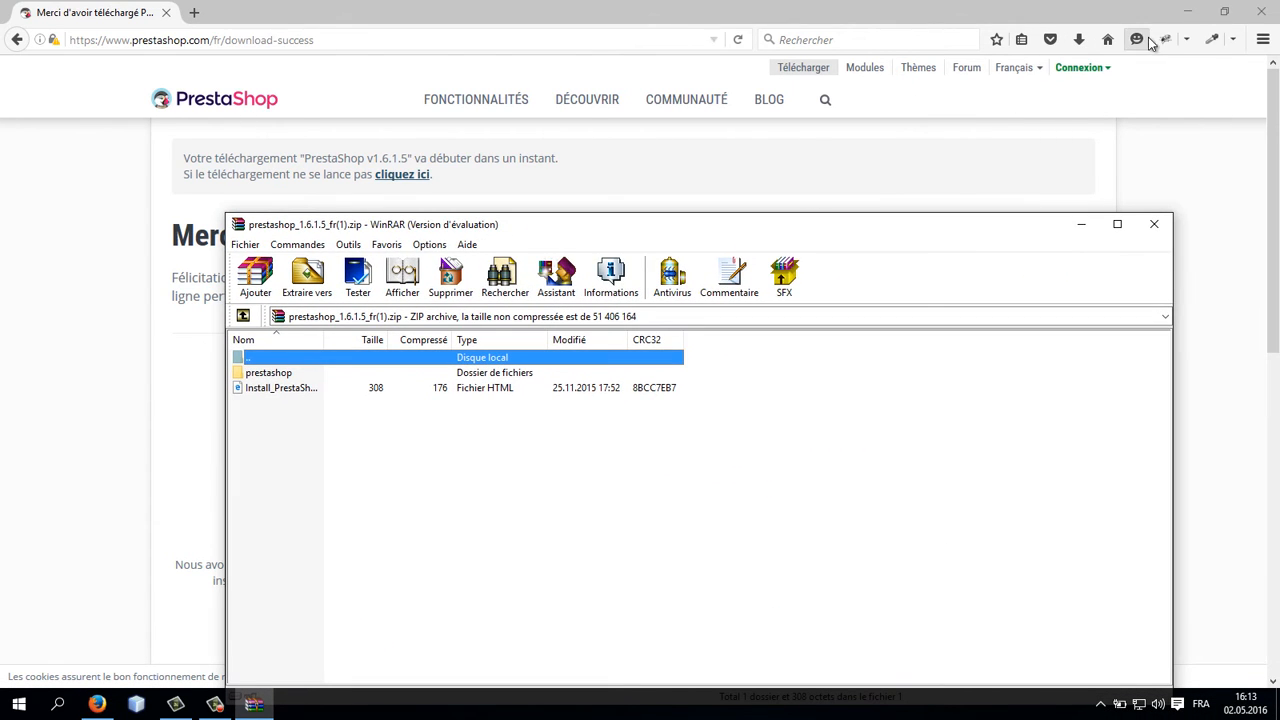
{"action": "left_click", "coordinate": [1185, 20]}
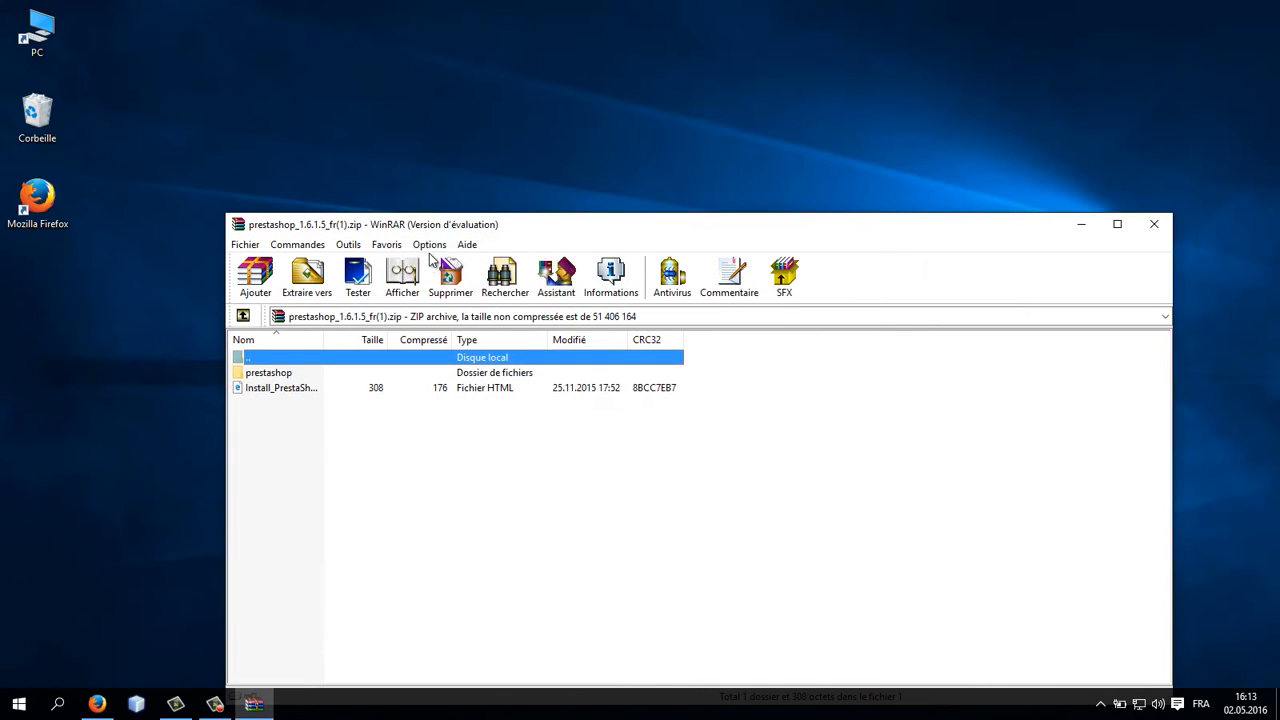
Step: Select the prestashop folder in the archive and open C:\wamp64\www in a File Explorer window
{"action": "left_click", "coordinate": [250, 373]}
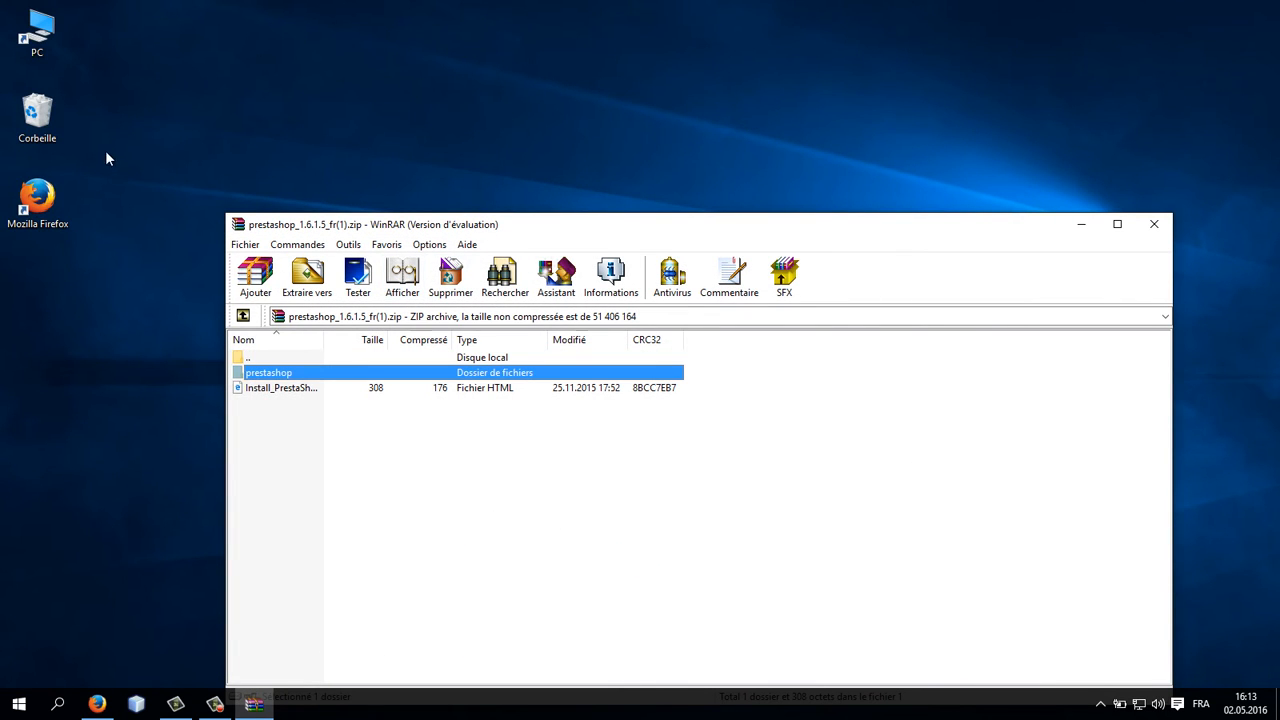
{"action": "left_click_drag", "start_coordinate": [262, 224], "coordinate": [191, 248]}
{"action": "double_click", "coordinate": [37, 30]}
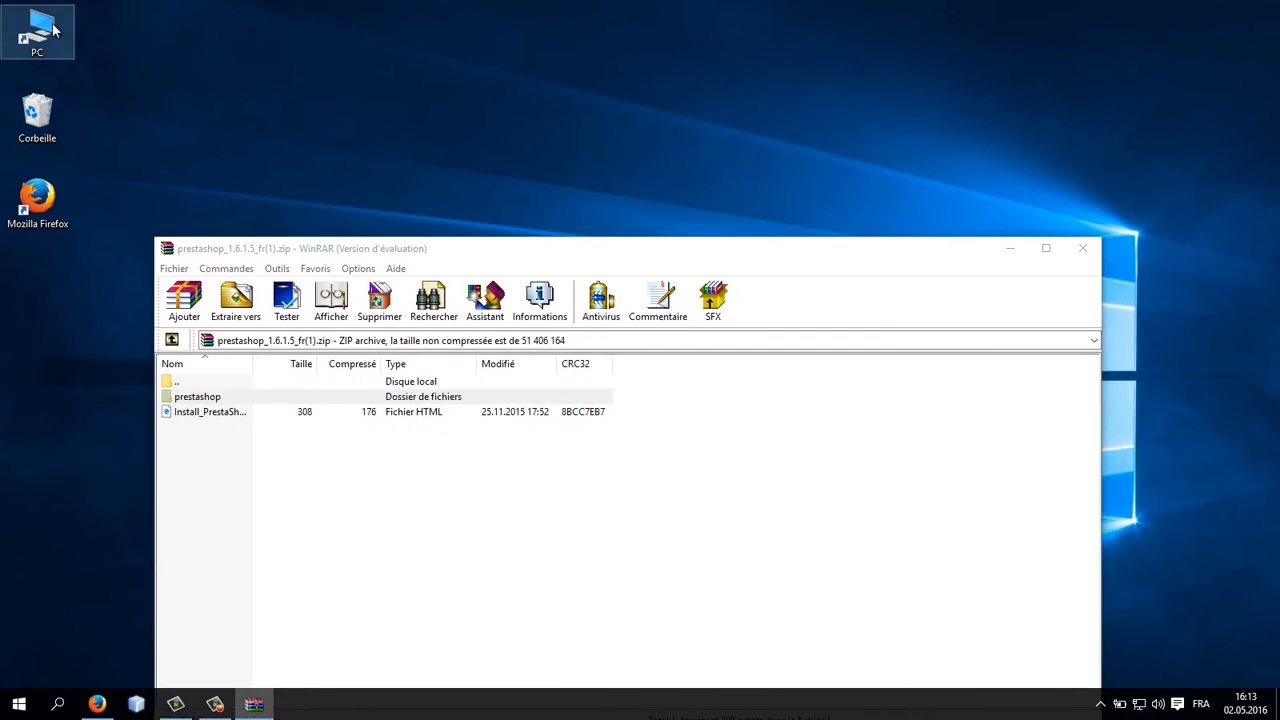
{"action": "left_click_drag", "start_coordinate": [325, 76], "coordinate": [729, 100]}
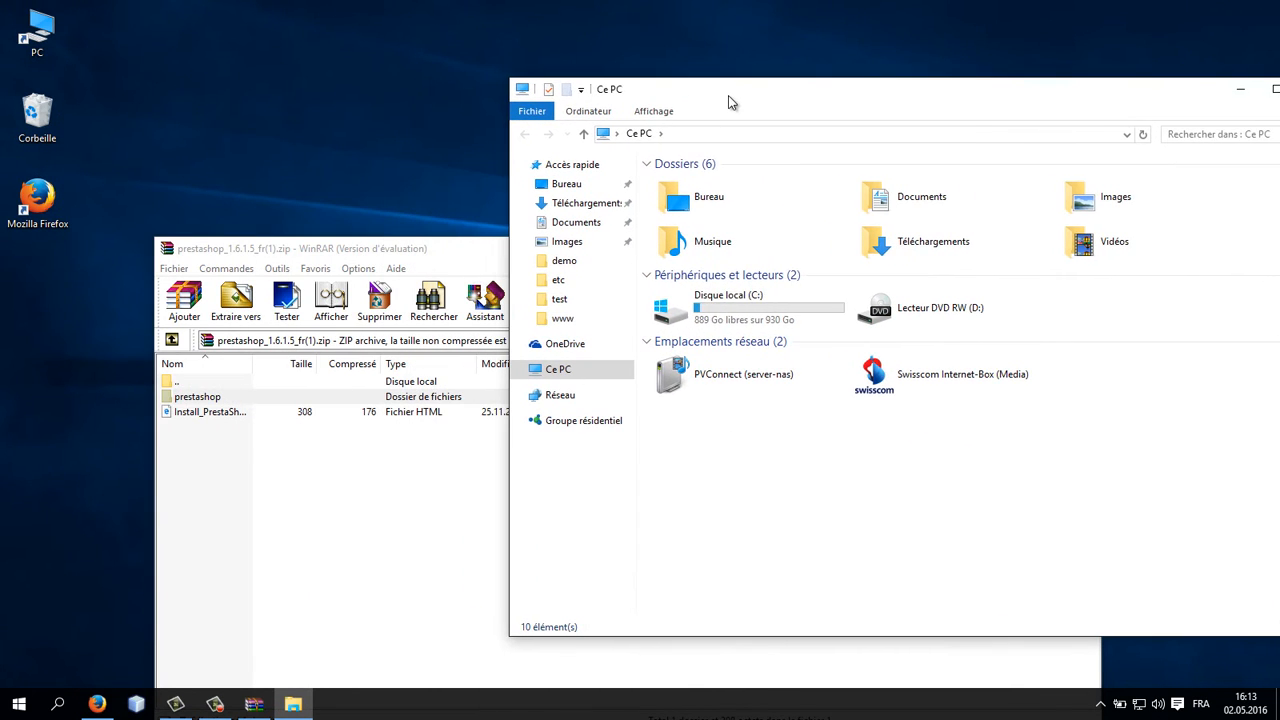
{"action": "double_click", "coordinate": [720, 305]}
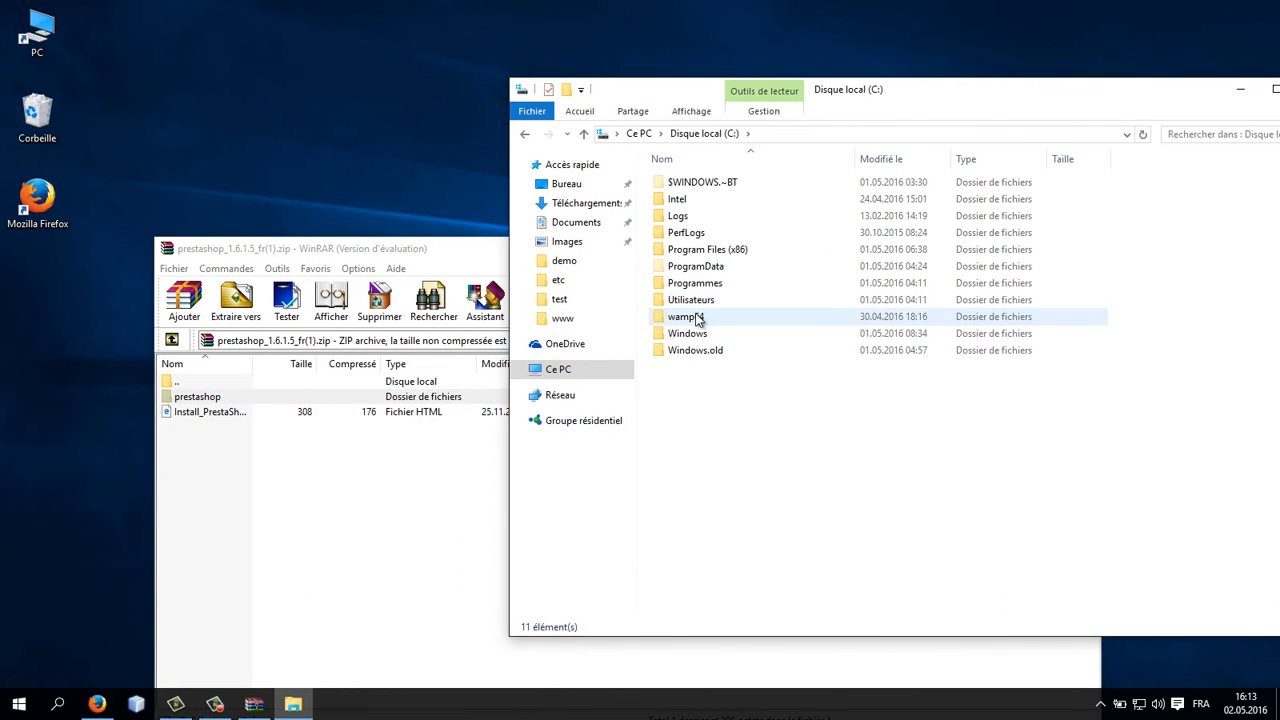
{"action": "double_click", "coordinate": [698, 316]}
{"action": "left_click", "coordinate": [698, 318]}
{"action": "double_click", "coordinate": [698, 317]}
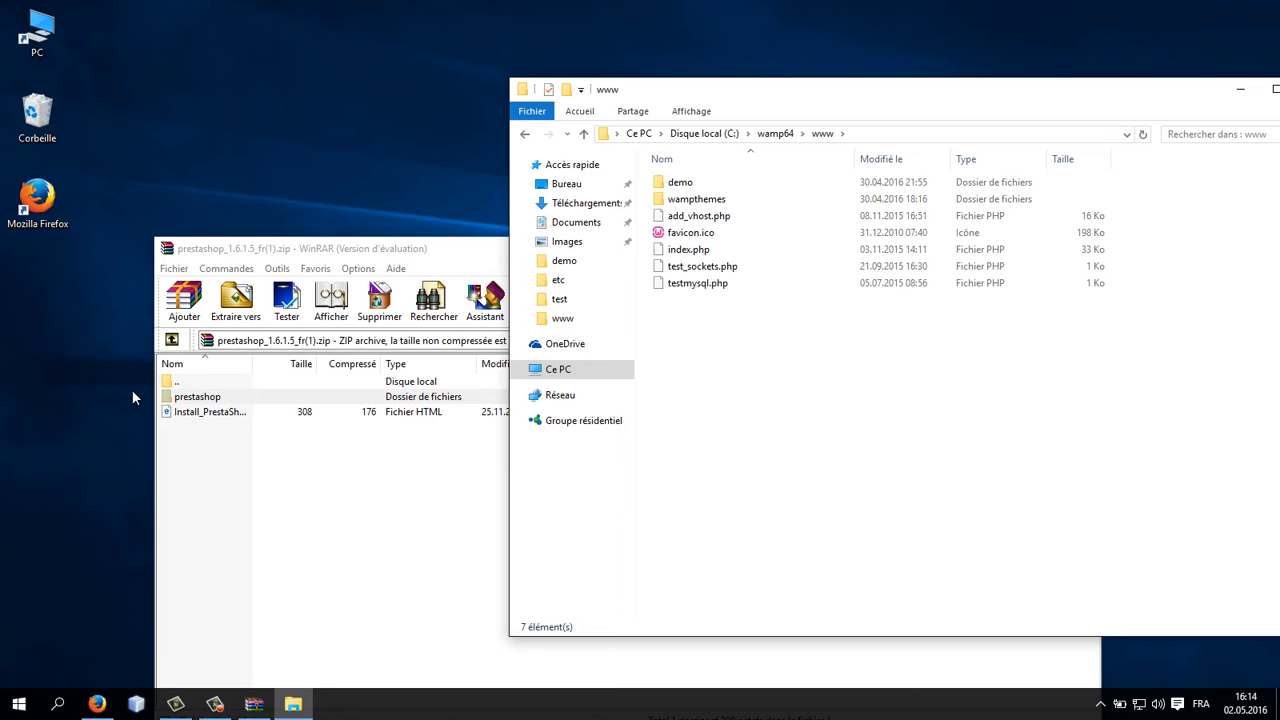
Step: Extract the prestashop folder from the archive into C:\wamp64\www and close WinRAR
{"action": "left_click", "coordinate": [177, 399]}
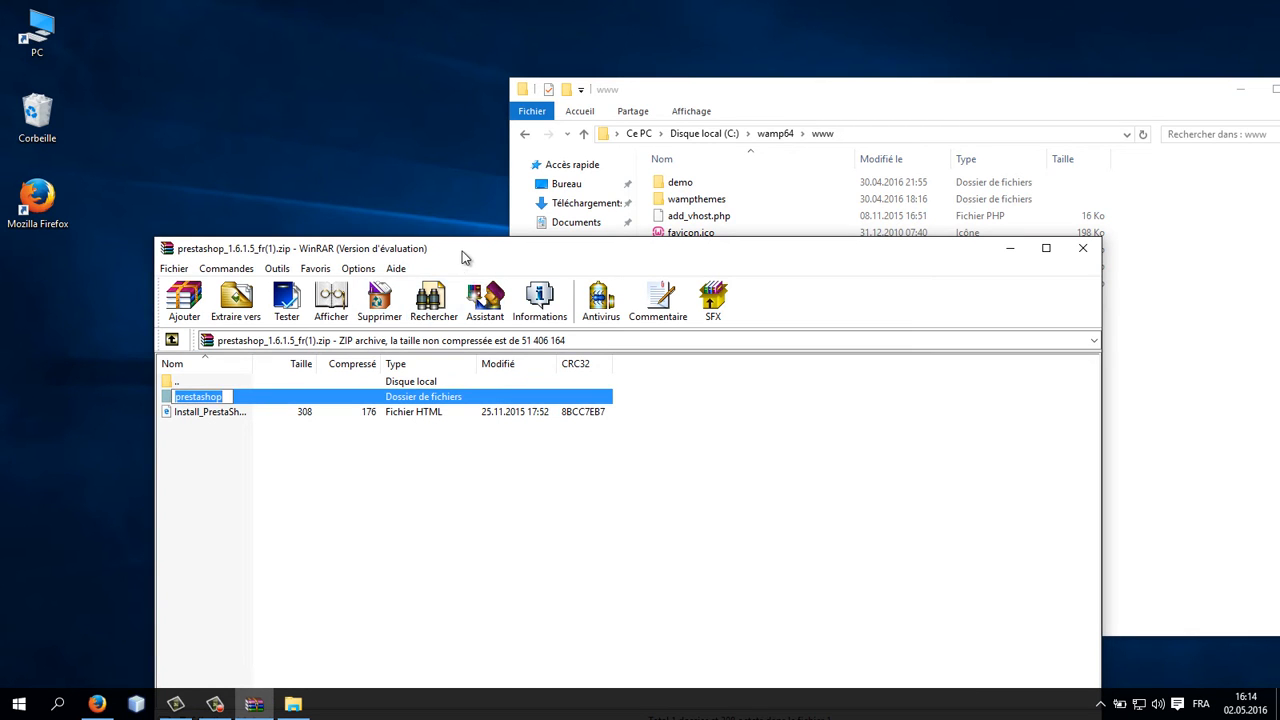
{"action": "left_click_drag", "start_coordinate": [462, 258], "coordinate": [407, 393]}
{"action": "left_click", "coordinate": [182, 552]}
{"action": "left_click_drag", "start_coordinate": [158, 536], "coordinate": [845, 318]}
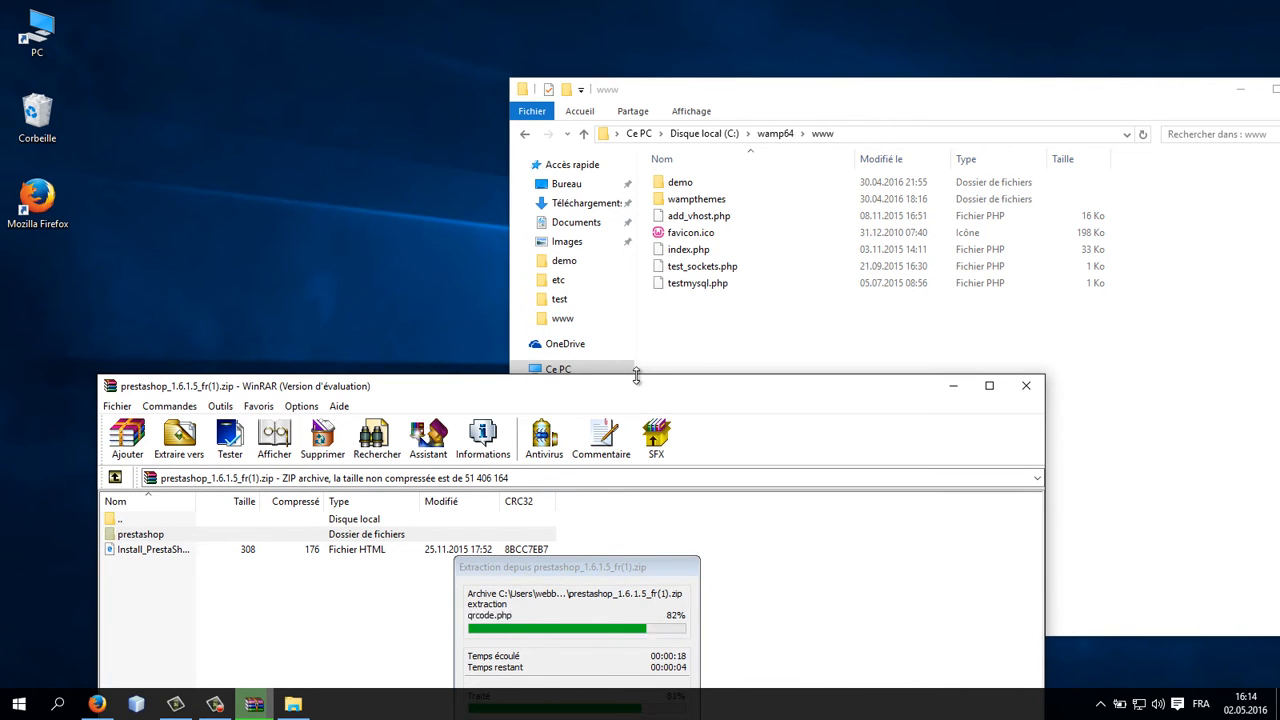
{"action": "left_click", "coordinate": [476, 391]}
{"action": "left_click", "coordinate": [1026, 385]}
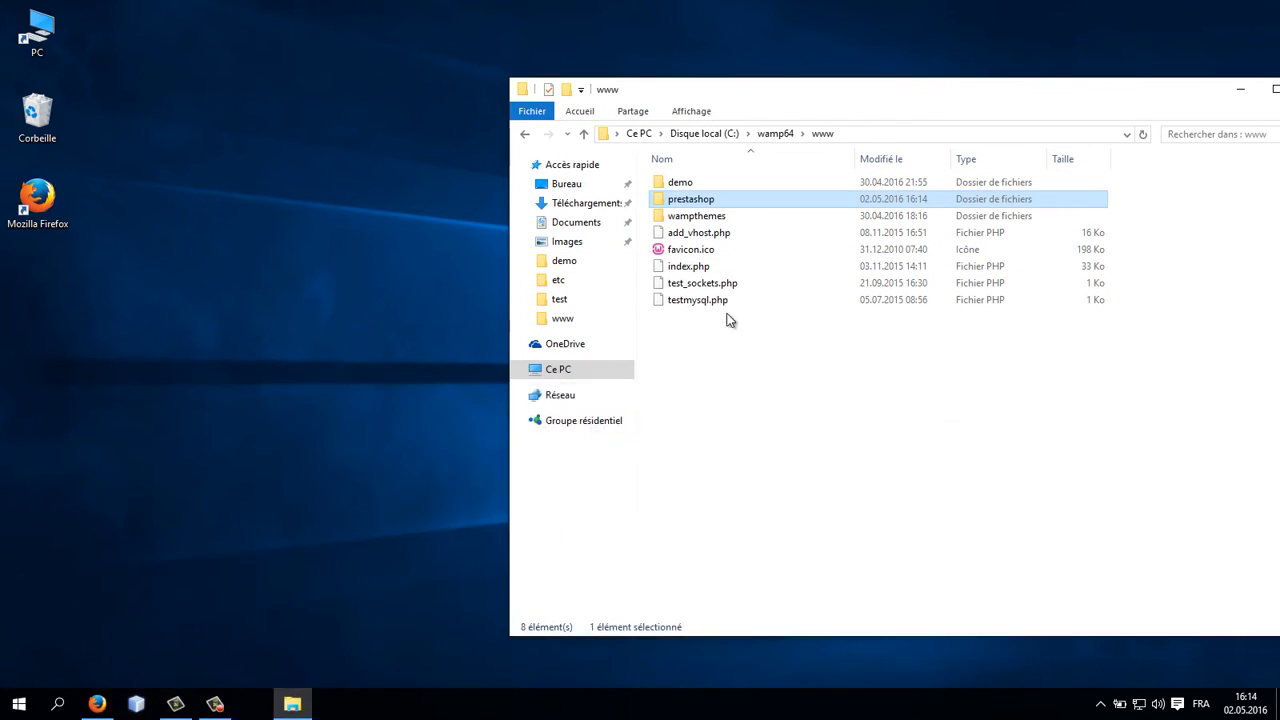
Step: Bring the Firefox window back to the front
{"action": "left_click", "coordinate": [1099, 704]}
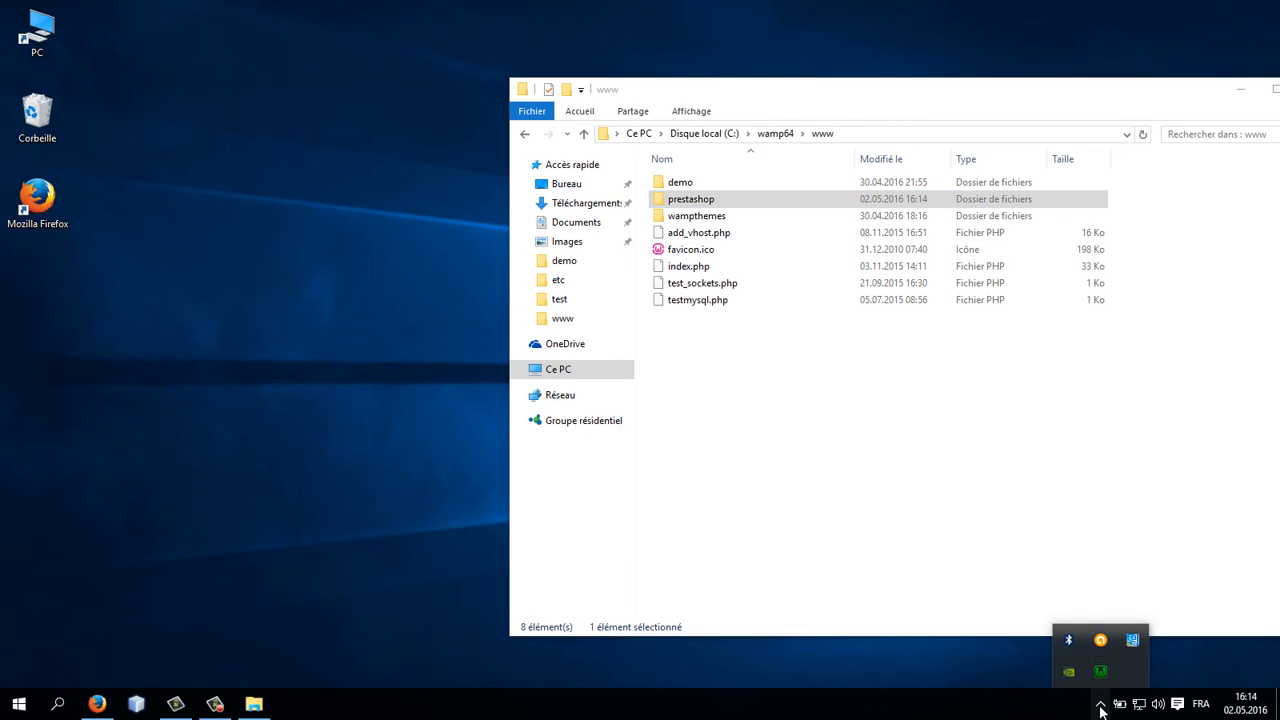
{"action": "left_click", "coordinate": [1099, 704]}
{"action": "left_click", "coordinate": [97, 704]}
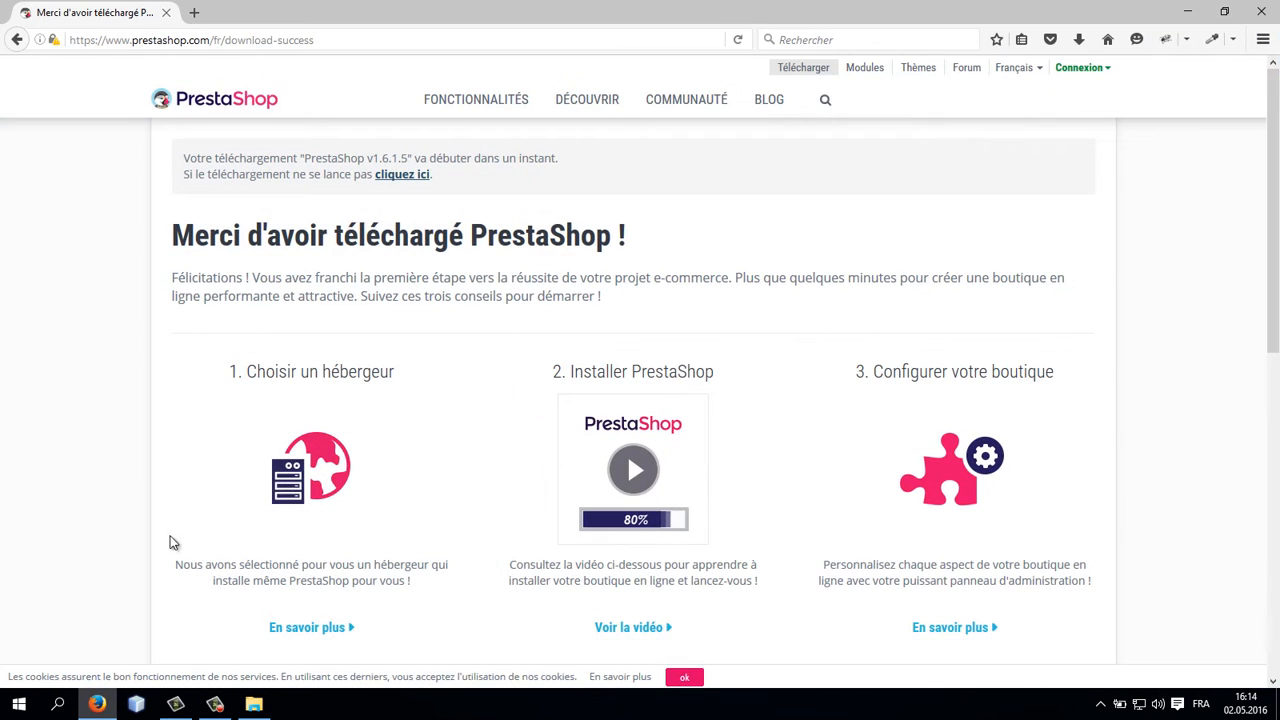
Step: Open 127.0.0.1/prestashop in the browser to launch the PrestaShop installation assistant
{"action": "left_click", "coordinate": [206, 44]}
{"action": "type", "text": "localhost/"}
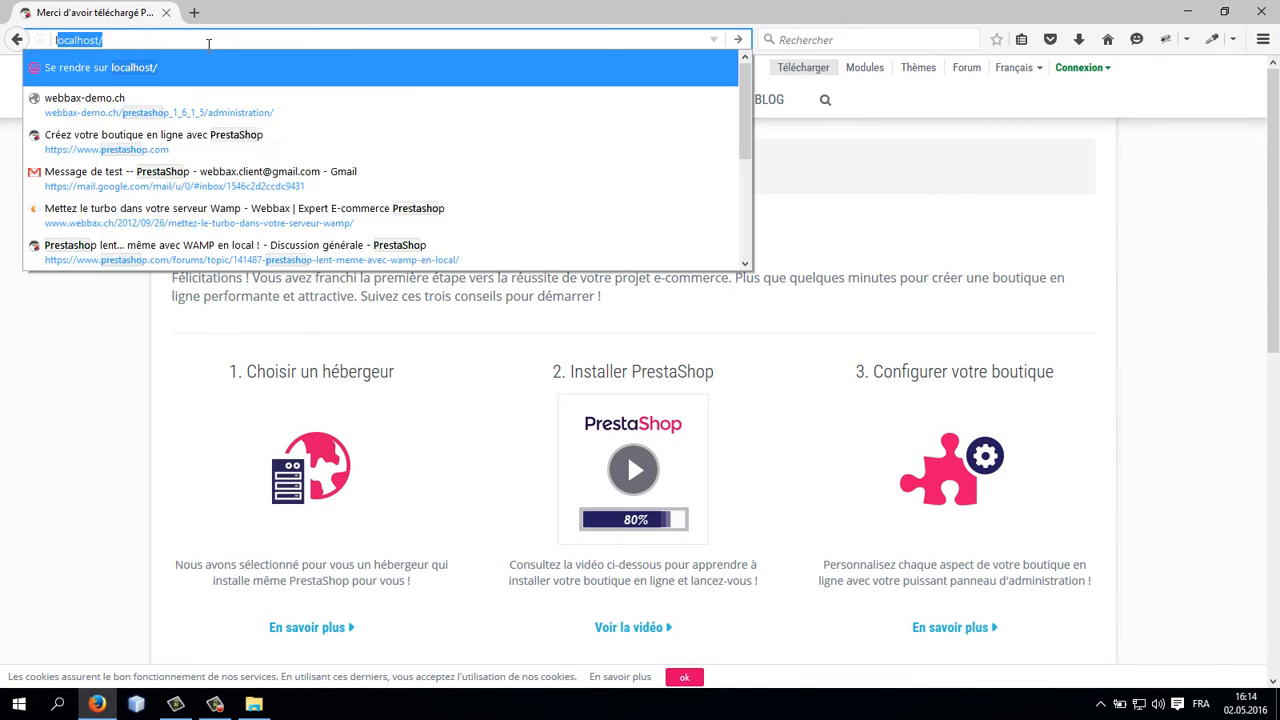
{"action": "key", "text": "ctrl+a"}
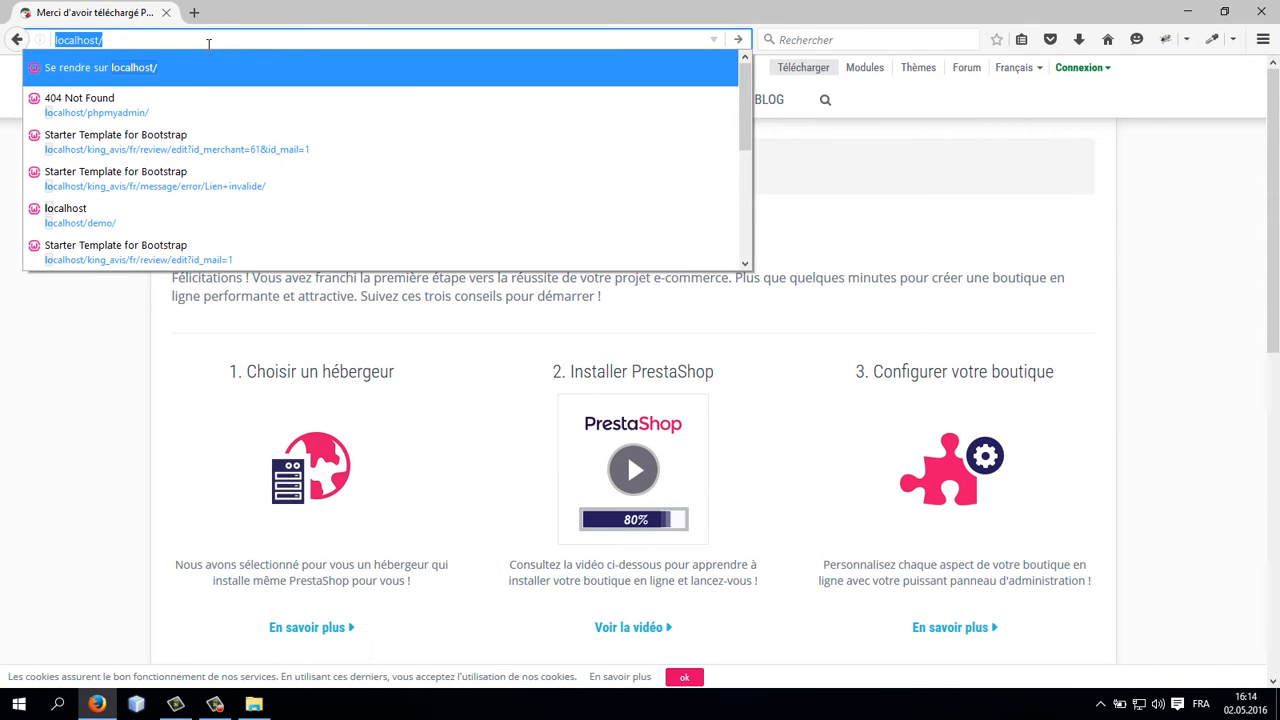
{"action": "type", "text": "127.0.0.1/"}
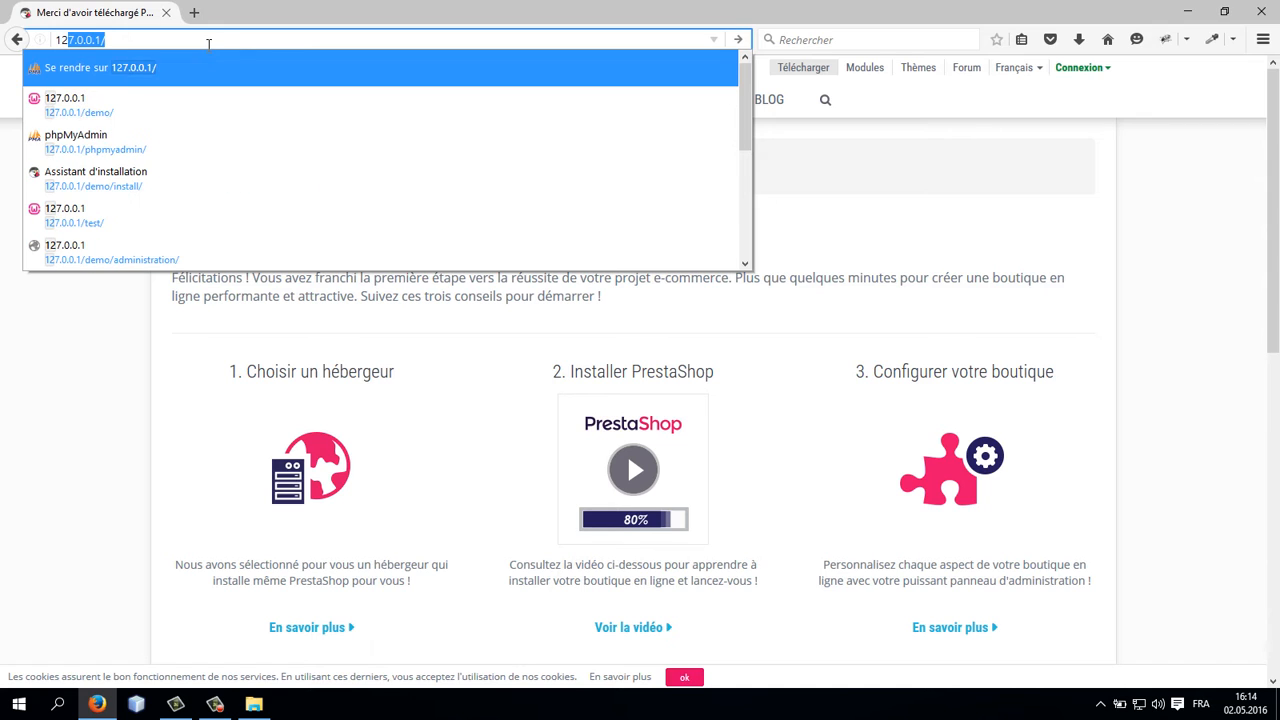
{"action": "key", "text": "Right"}
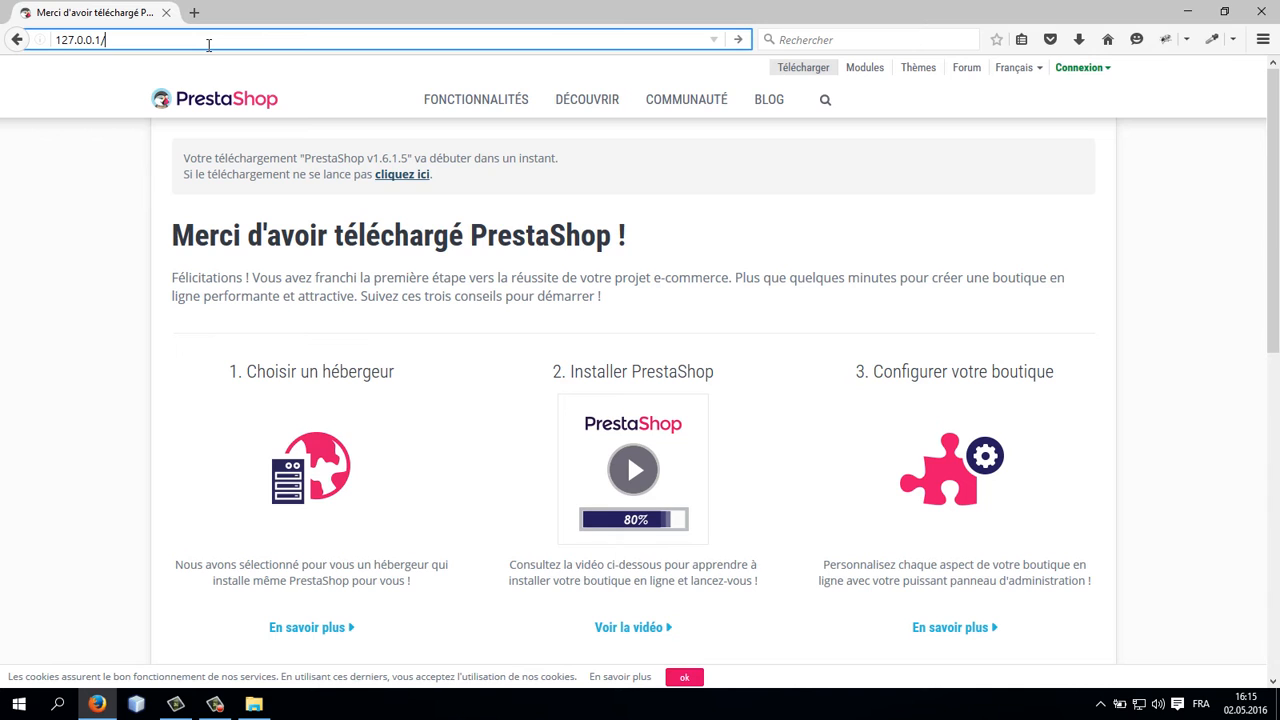
{"action": "key", "text": "ctrl+a"}
{"action": "left_click", "coordinate": [209, 44]}
{"action": "type", "text": "p"}
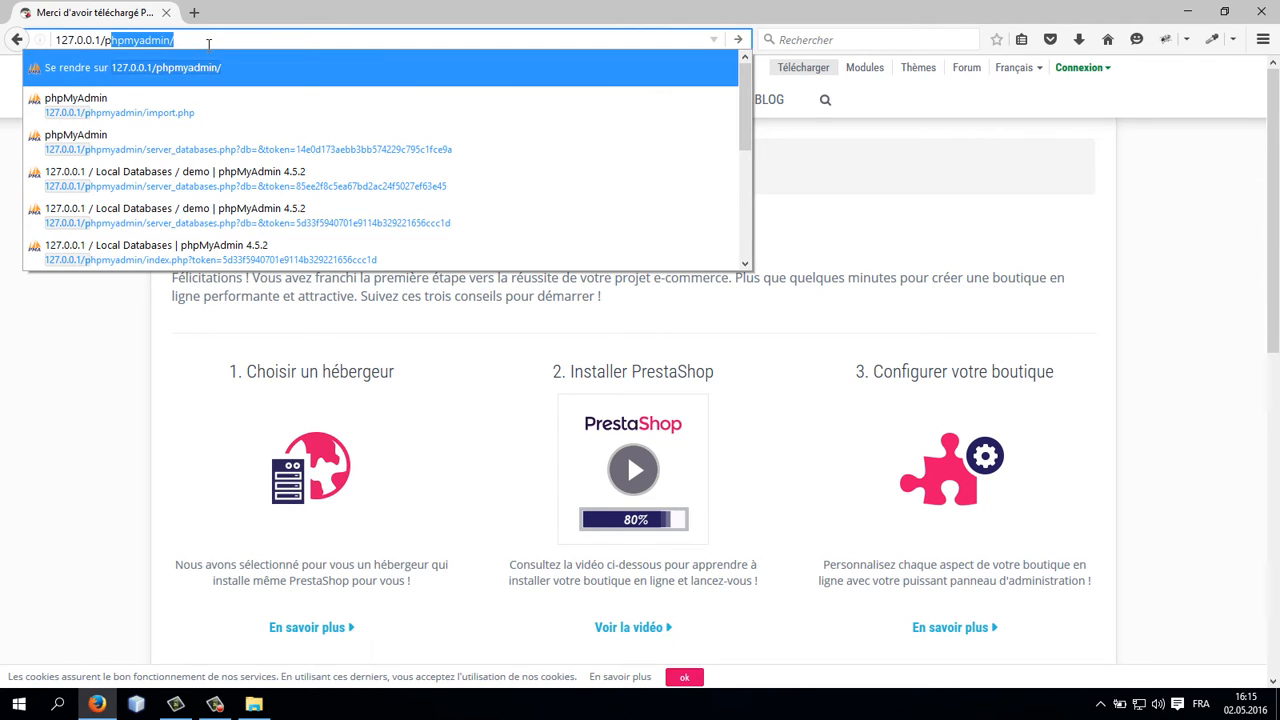
{"action": "type", "text": "restashop"}
{"action": "key", "text": "Return"}
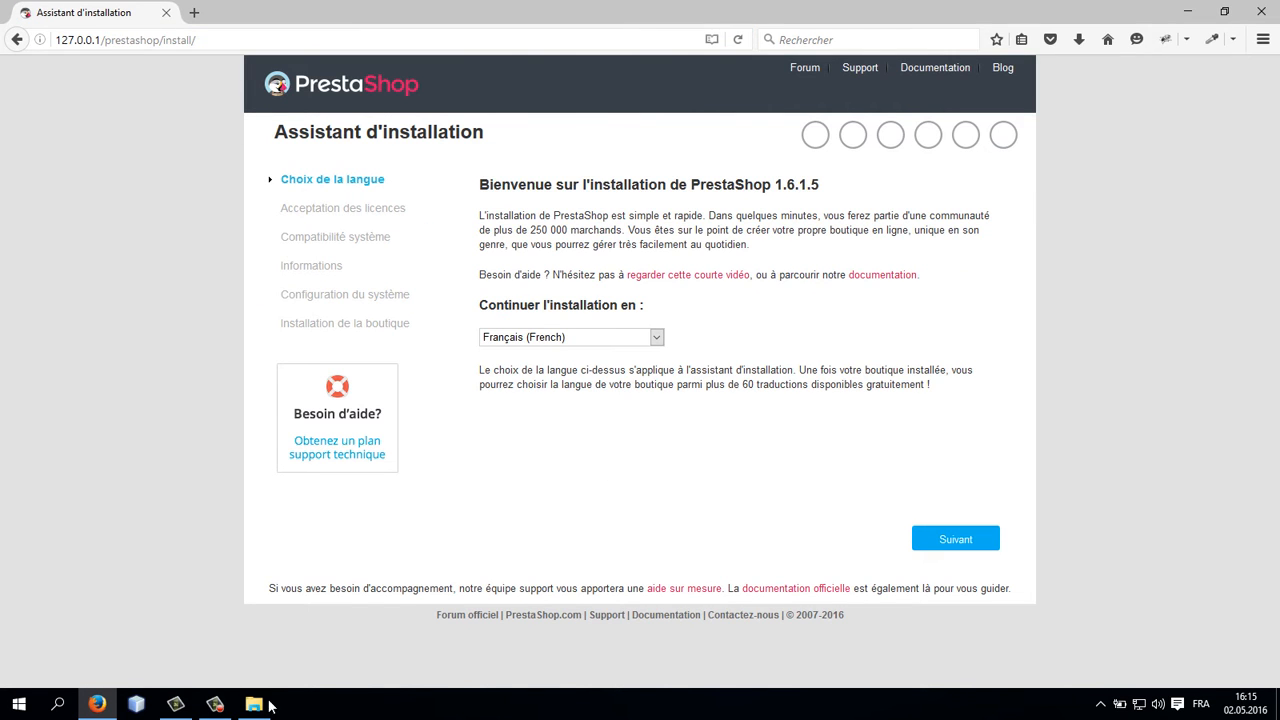
Step: Open the prestashop folder inside C:\wamp64\www in File Explorer and show its full path
{"action": "left_click", "coordinate": [254, 704]}
{"action": "left_click_drag", "start_coordinate": [837, 99], "coordinate": [692, 164]}
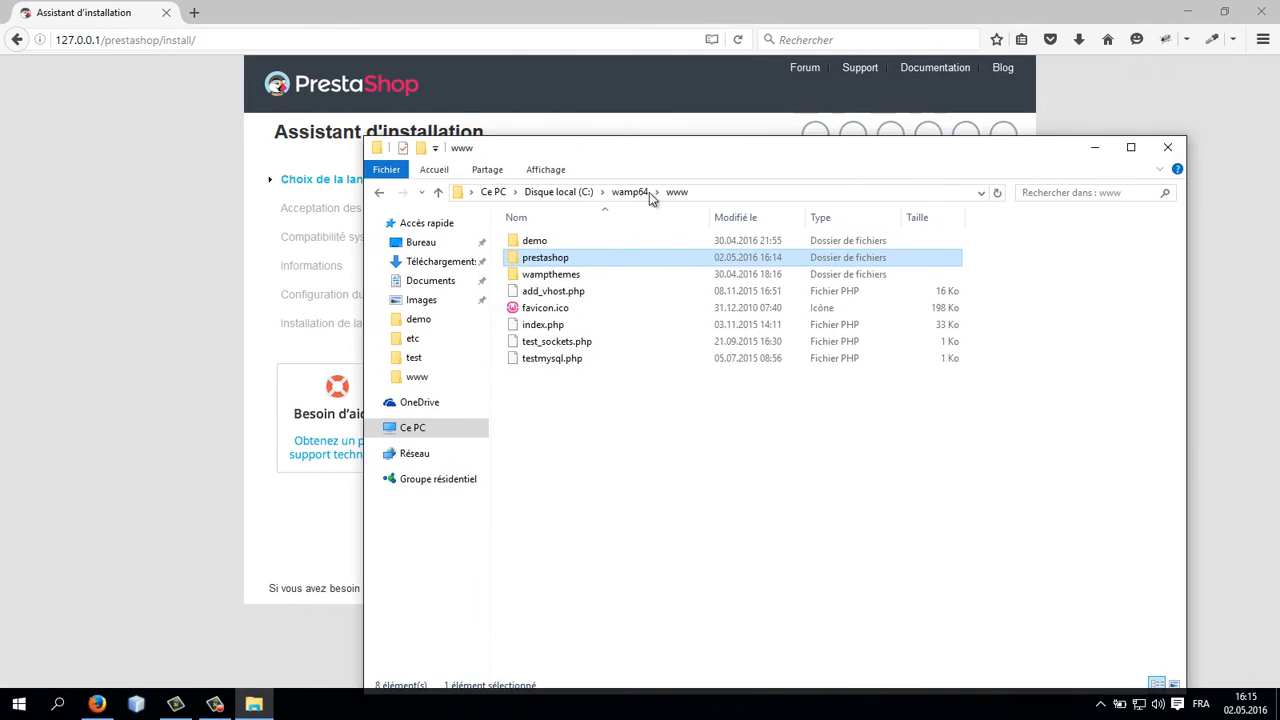
{"action": "double_click", "coordinate": [553, 259]}
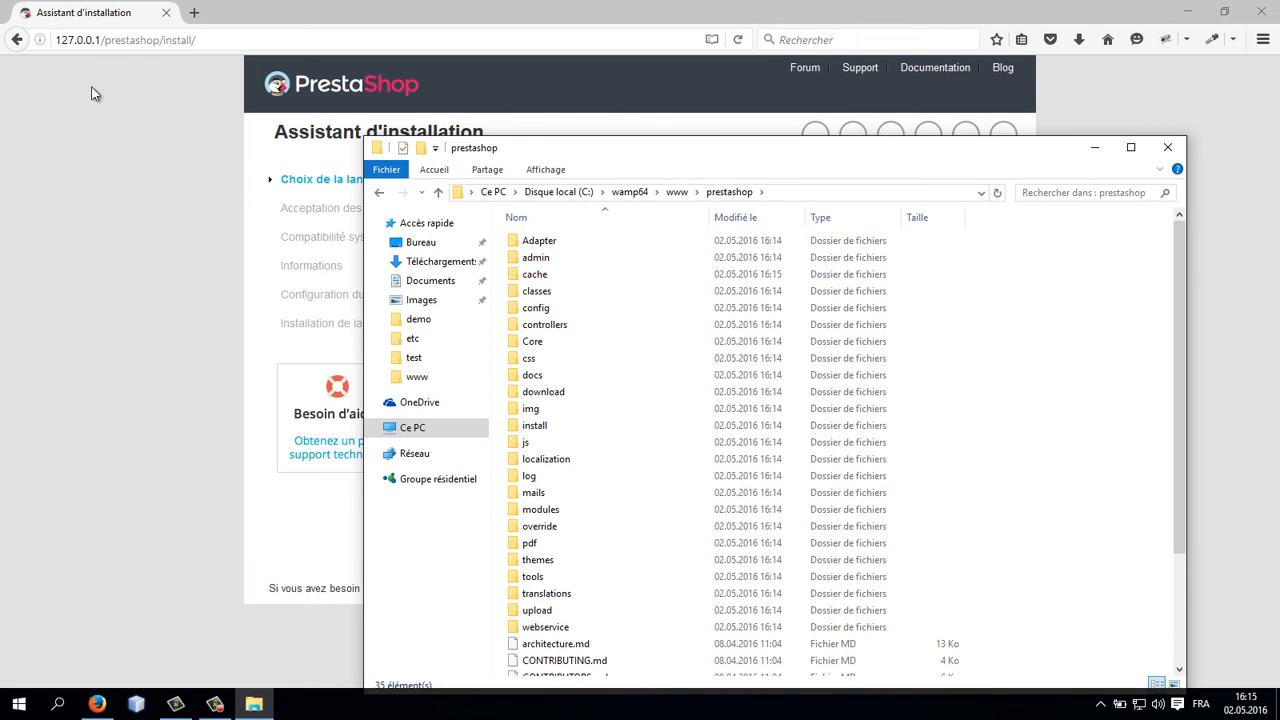
{"action": "left_click", "coordinate": [820, 189]}
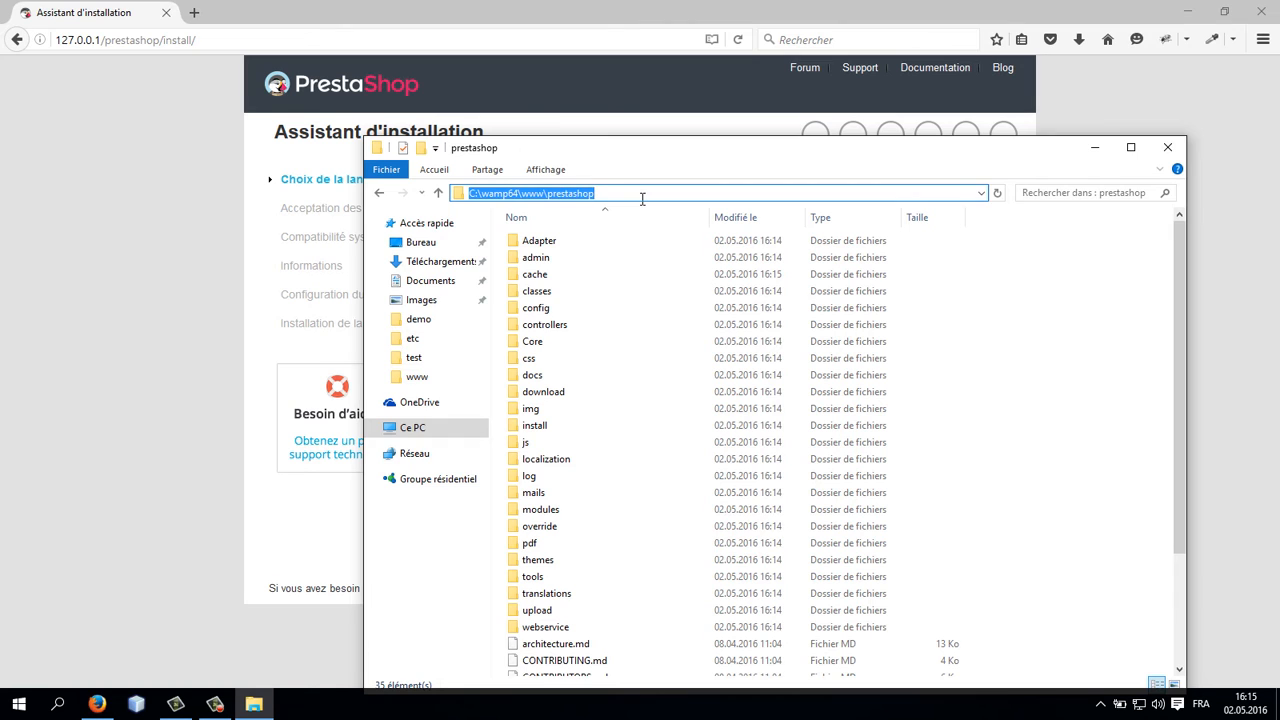
Step: Open the installer address in a new tab as localhost/prestashop/install/ instead of 127.0.0.1
{"action": "left_click", "coordinate": [193, 39]}
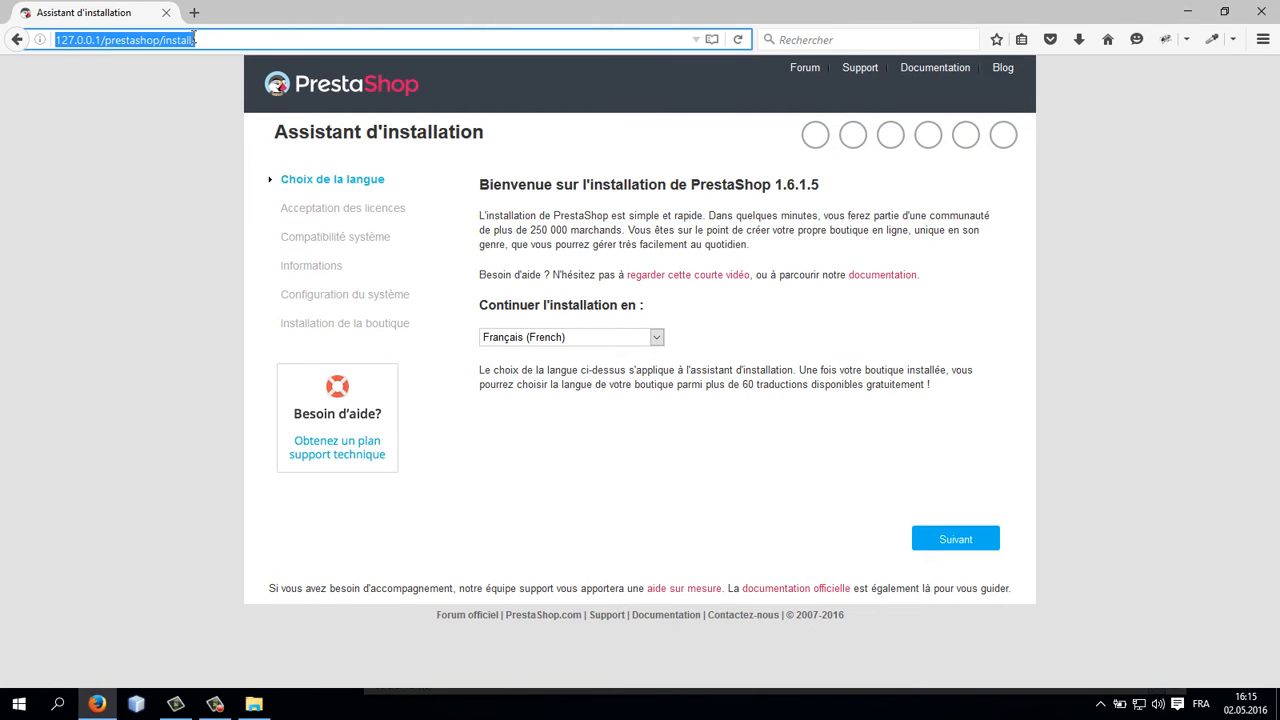
{"action": "key", "text": "ctrl+c"}
{"action": "key", "text": "ctrl+t"}
{"action": "key", "text": "ctrl+v"}
{"action": "left_click_drag", "start_coordinate": [130, 40], "coordinate": [89, 40]}
{"action": "key", "text": "BackSpace"}
{"action": "key", "text": "BackSpace"}
{"action": "type", "text": "localhos"}
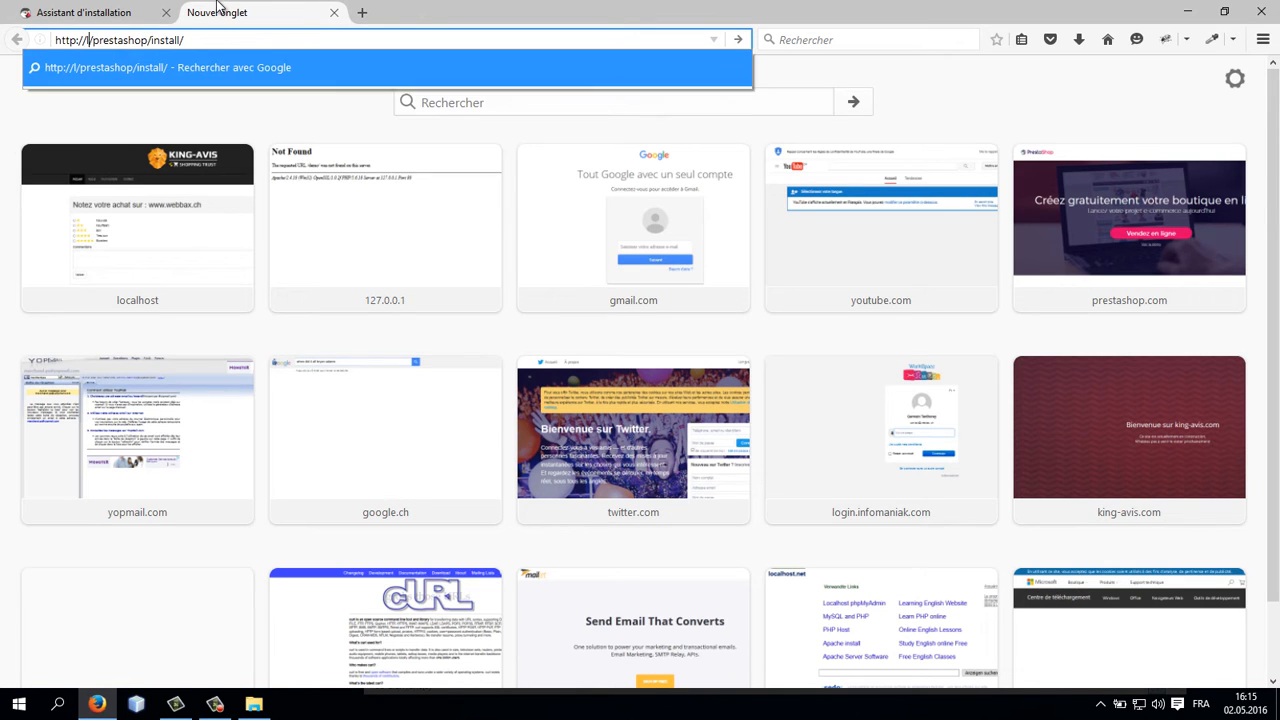
{"action": "type", "text": "t"}
{"action": "key", "text": "Return"}
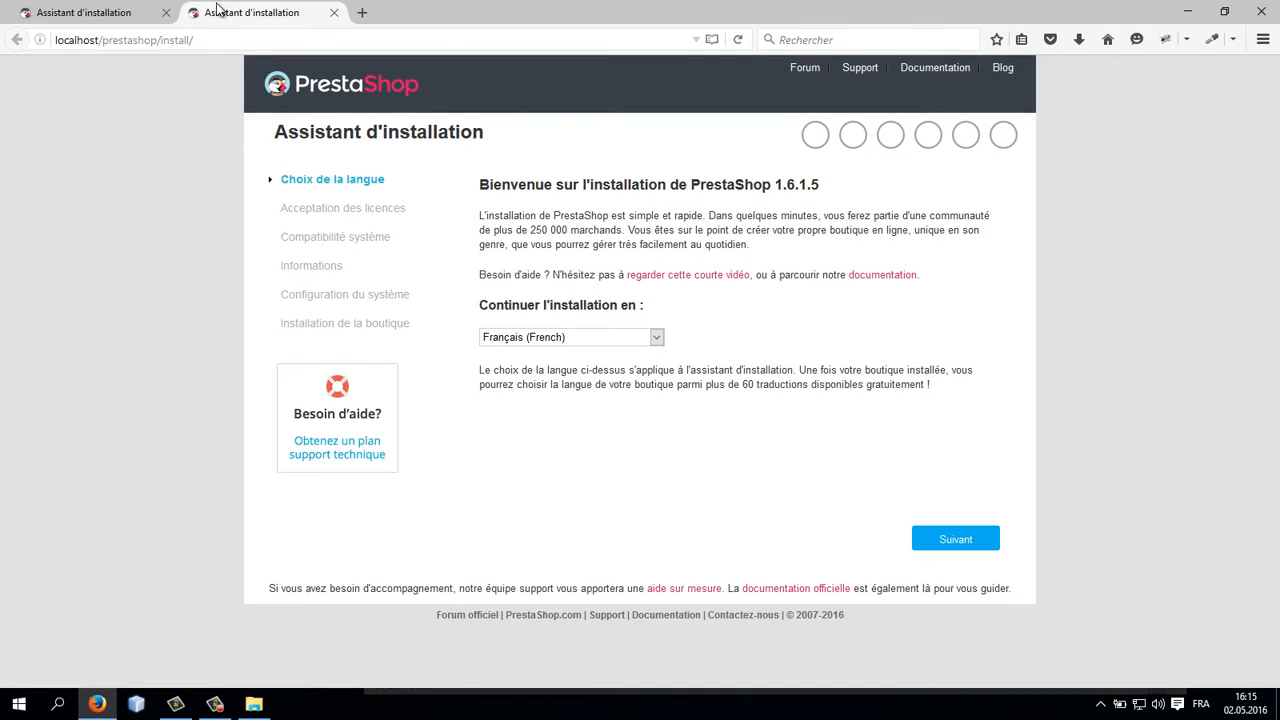
Step: Close the localhost installer tab and return to the 127.0.0.1 installation assistant
{"action": "left_click", "coordinate": [123, 13]}
{"action": "left_click", "coordinate": [285, 16]}
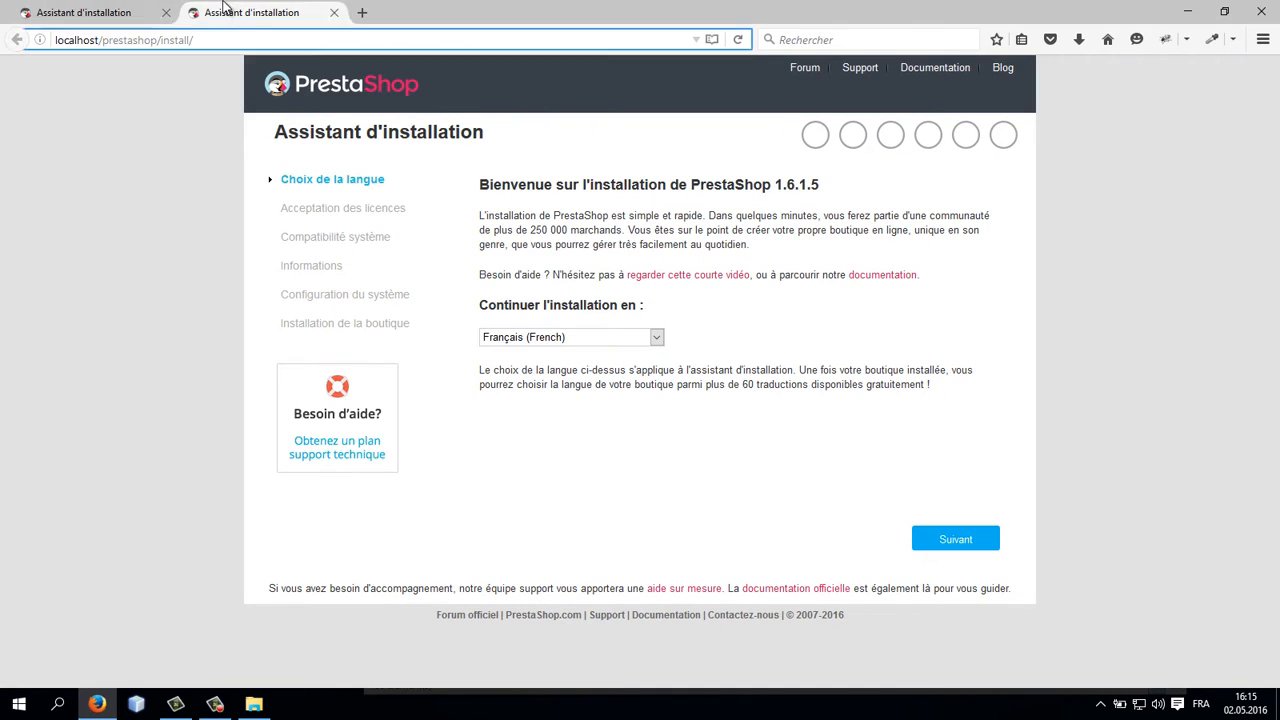
{"action": "left_click", "coordinate": [334, 13]}
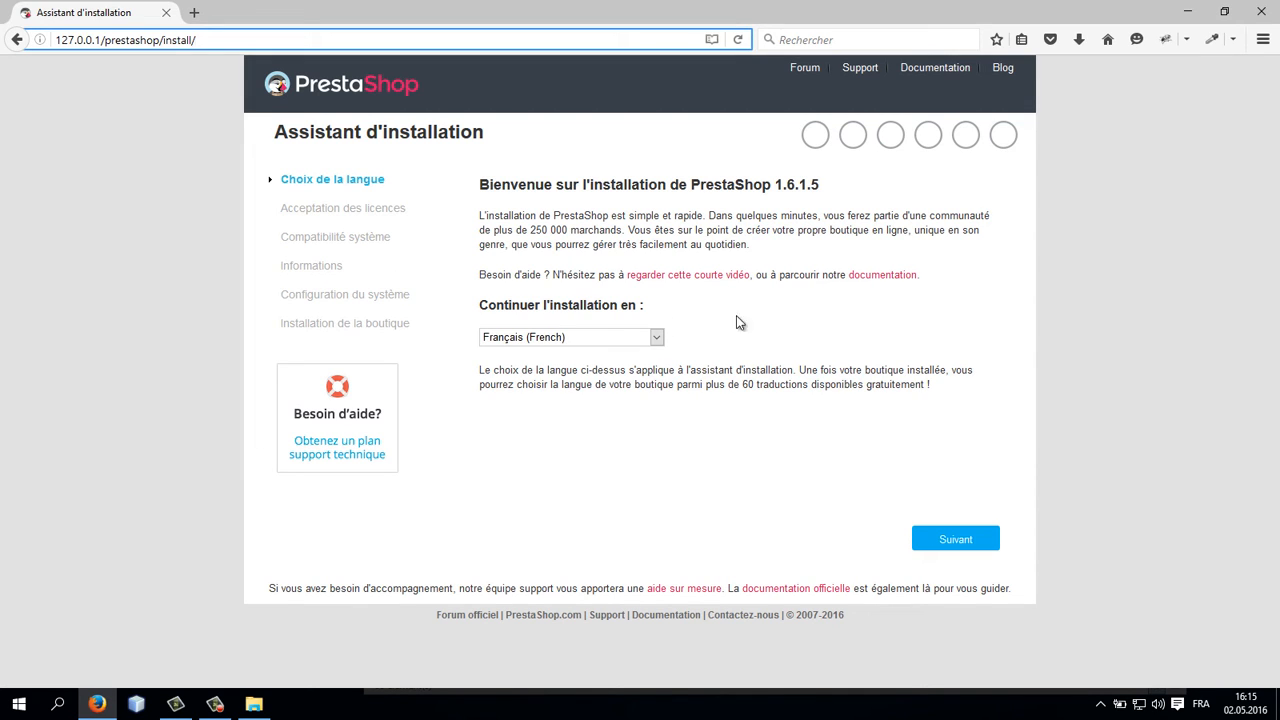
Step: Open 127.0.0.1/phpmyadmin in a new browser tab
{"action": "left_click", "coordinate": [196, 17]}
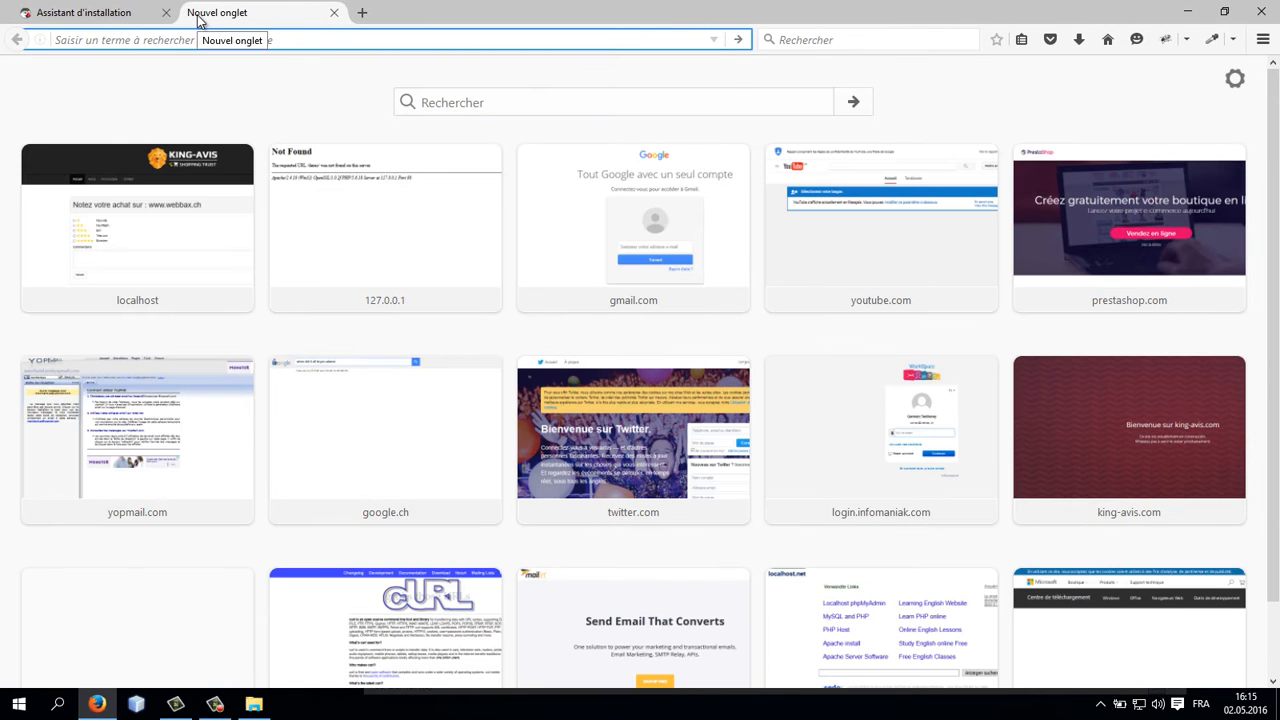
{"action": "type", "text": "12"}
{"action": "key", "text": "Return"}
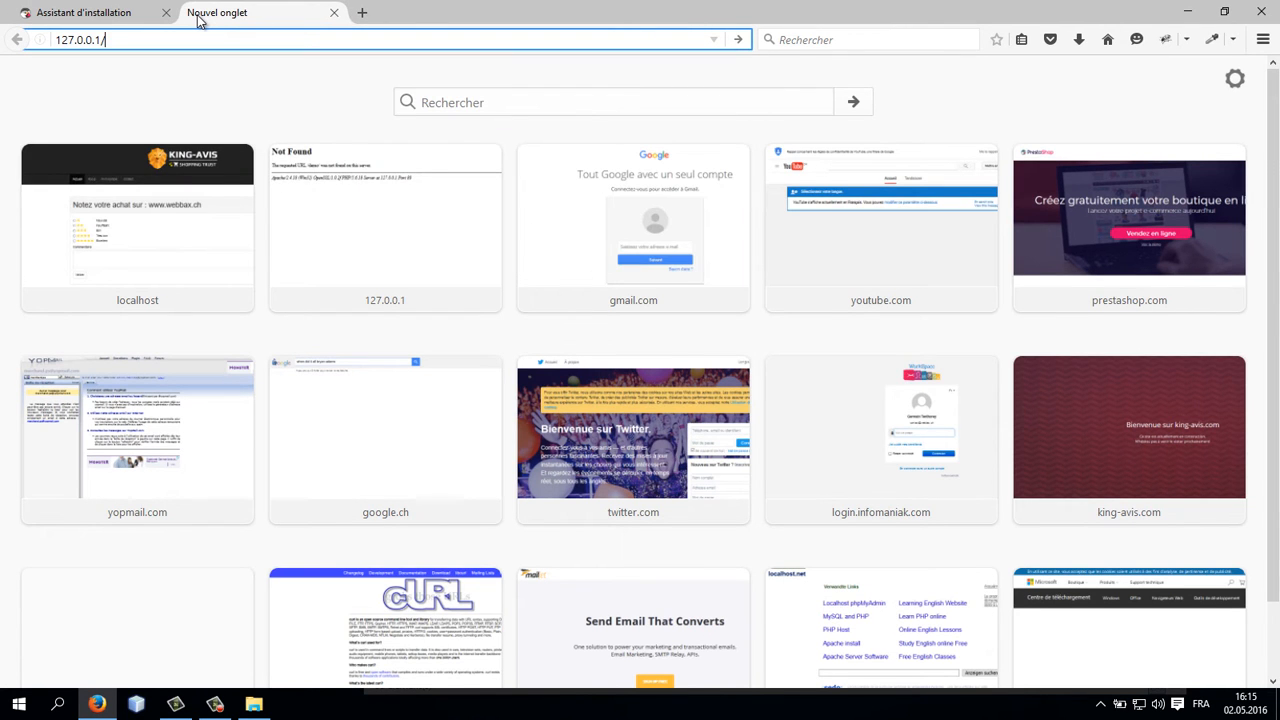
{"action": "type", "text": "php"}
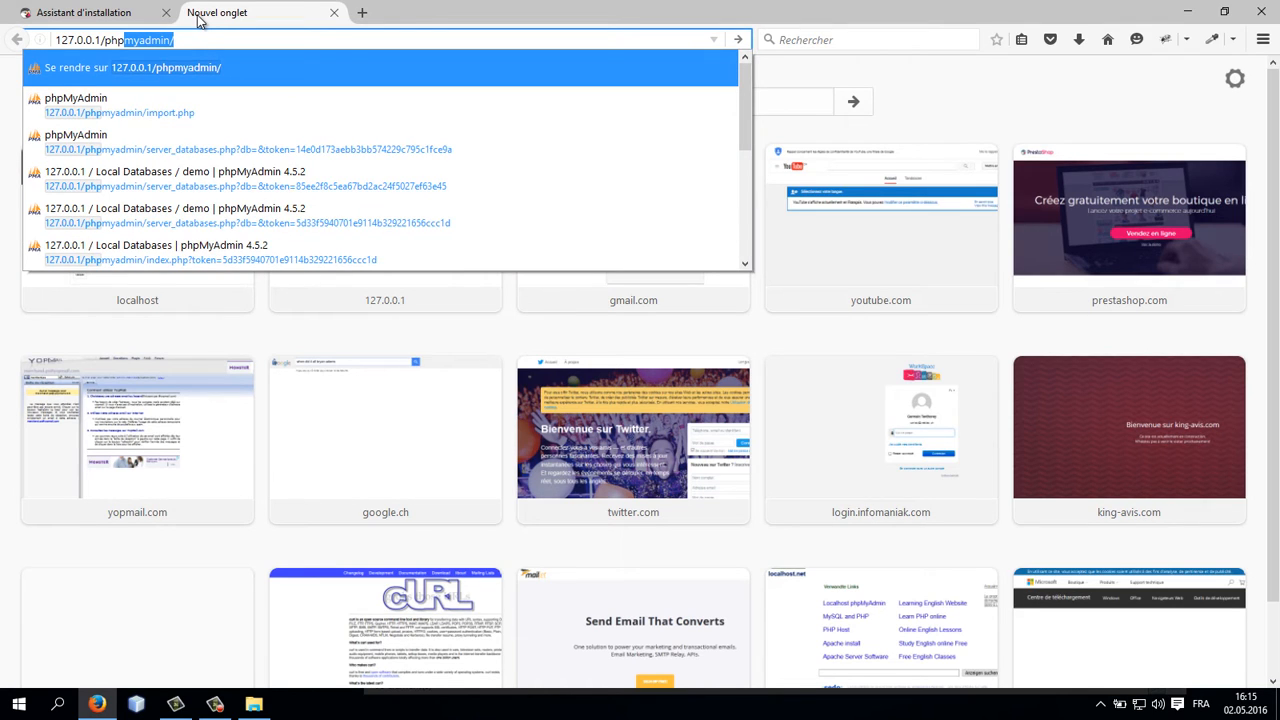
{"action": "key", "text": "Return"}
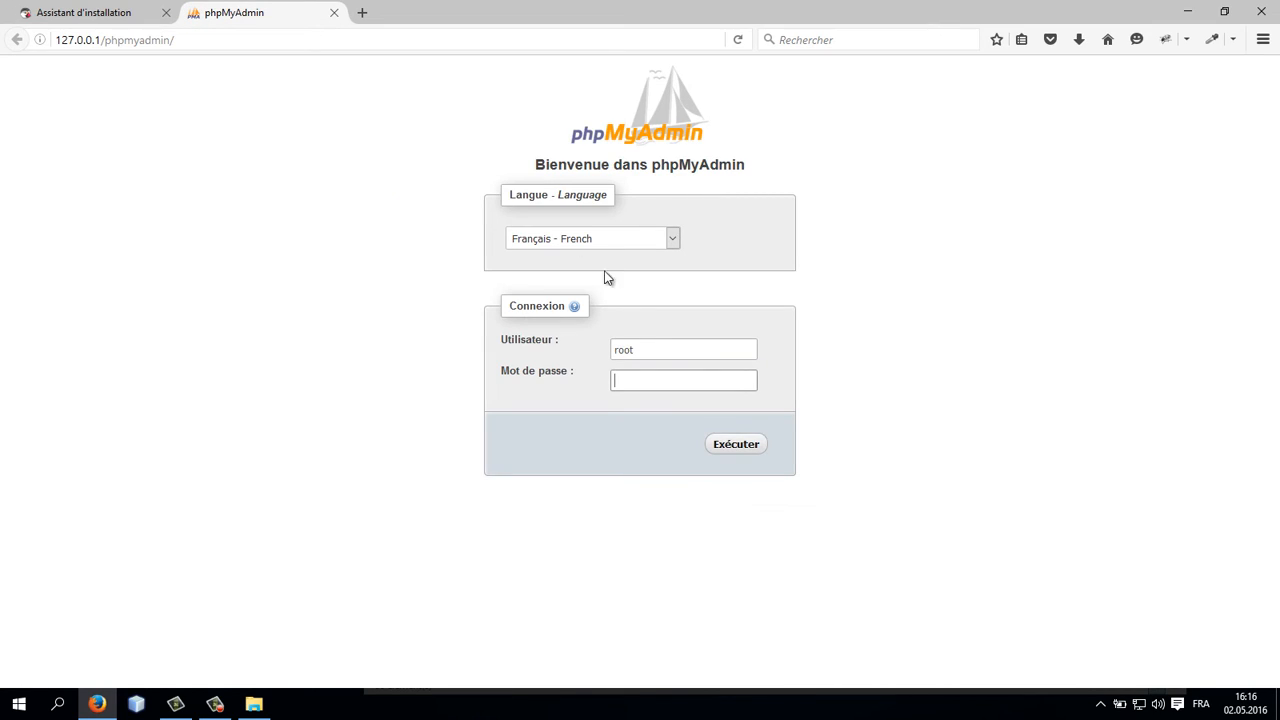
Step: Log in to phpMyAdmin as root with an empty password and create a new database named prestashop
{"action": "left_click", "coordinate": [658, 390]}
{"action": "left_click", "coordinate": [739, 455]}
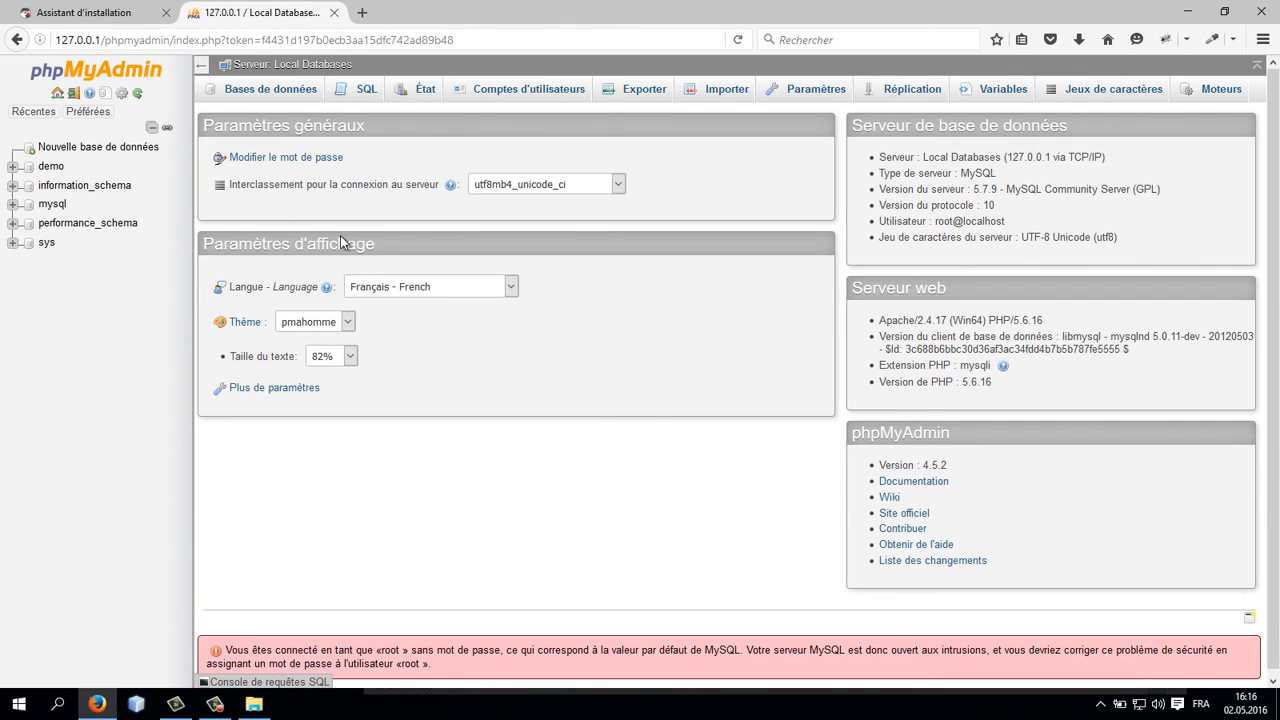
{"action": "left_click", "coordinate": [280, 93]}
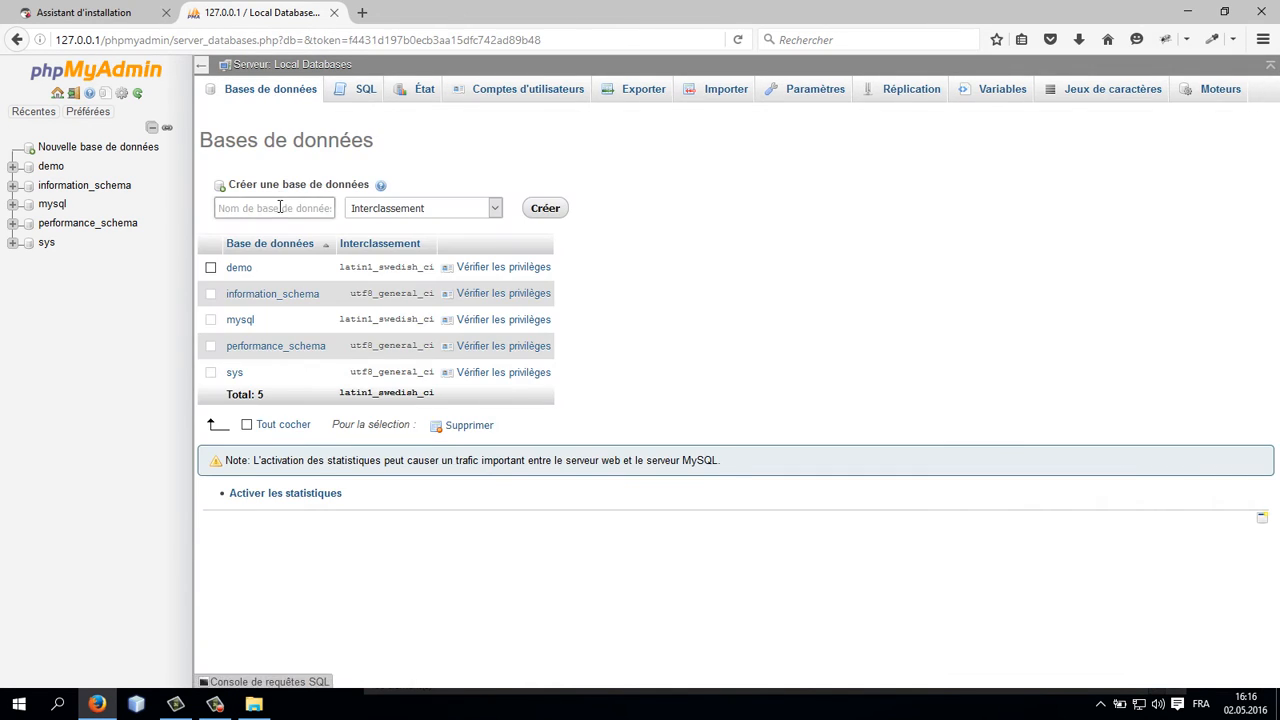
{"action": "left_click", "coordinate": [279, 207]}
{"action": "type", "text": "prestashop"}
{"action": "left_click", "coordinate": [545, 209]}
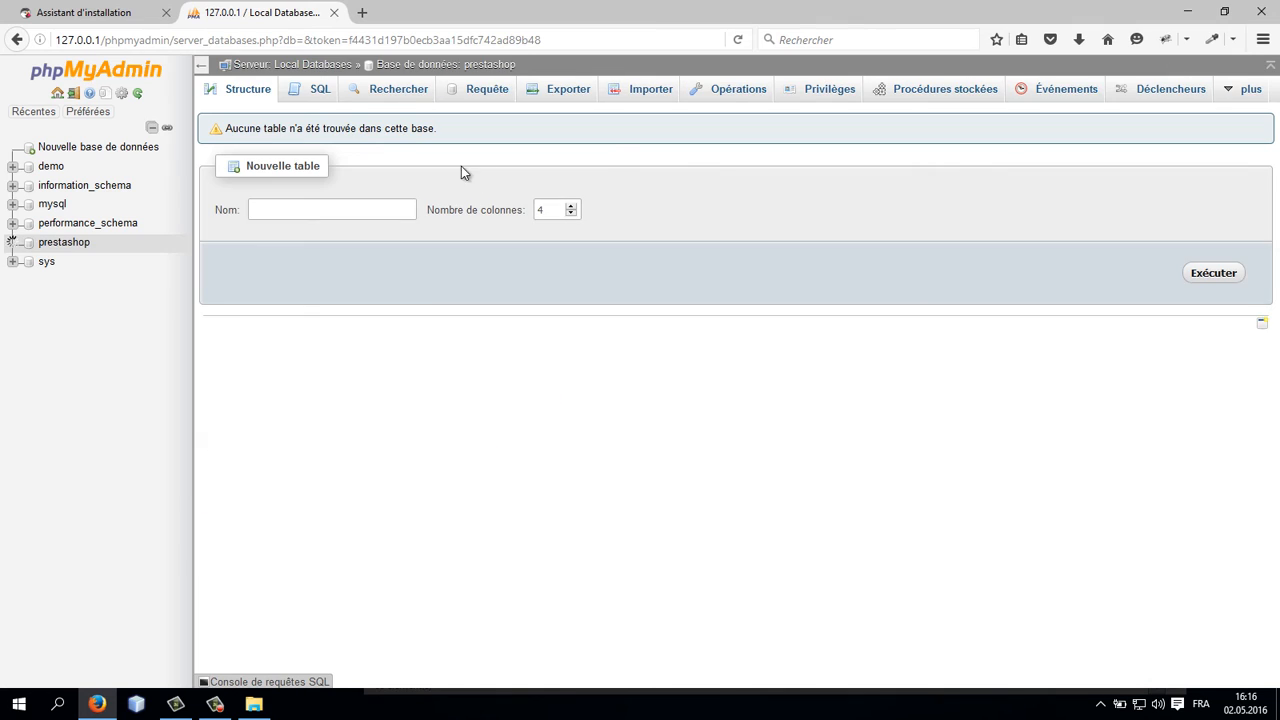
{"action": "left_click", "coordinate": [66, 247]}
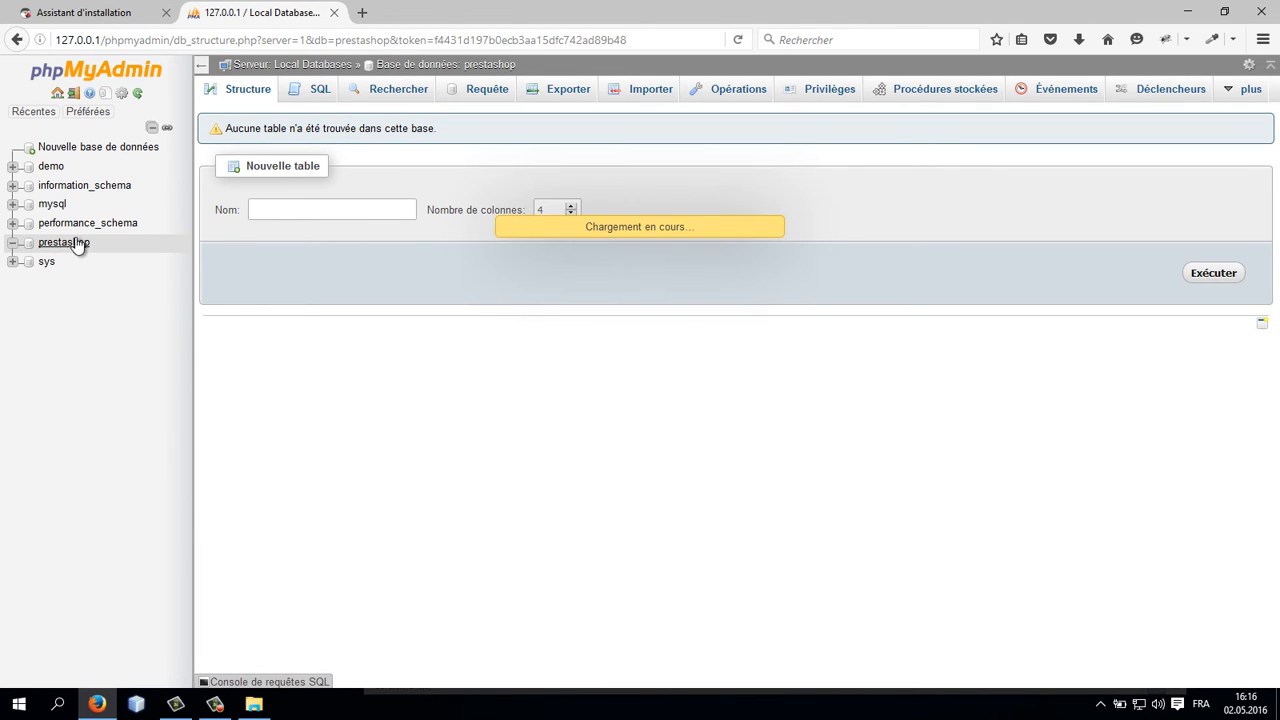
Step: Return to the installer, continue in French, accept the licence terms and proceed through the compatibility check
{"action": "left_click", "coordinate": [128, 18]}
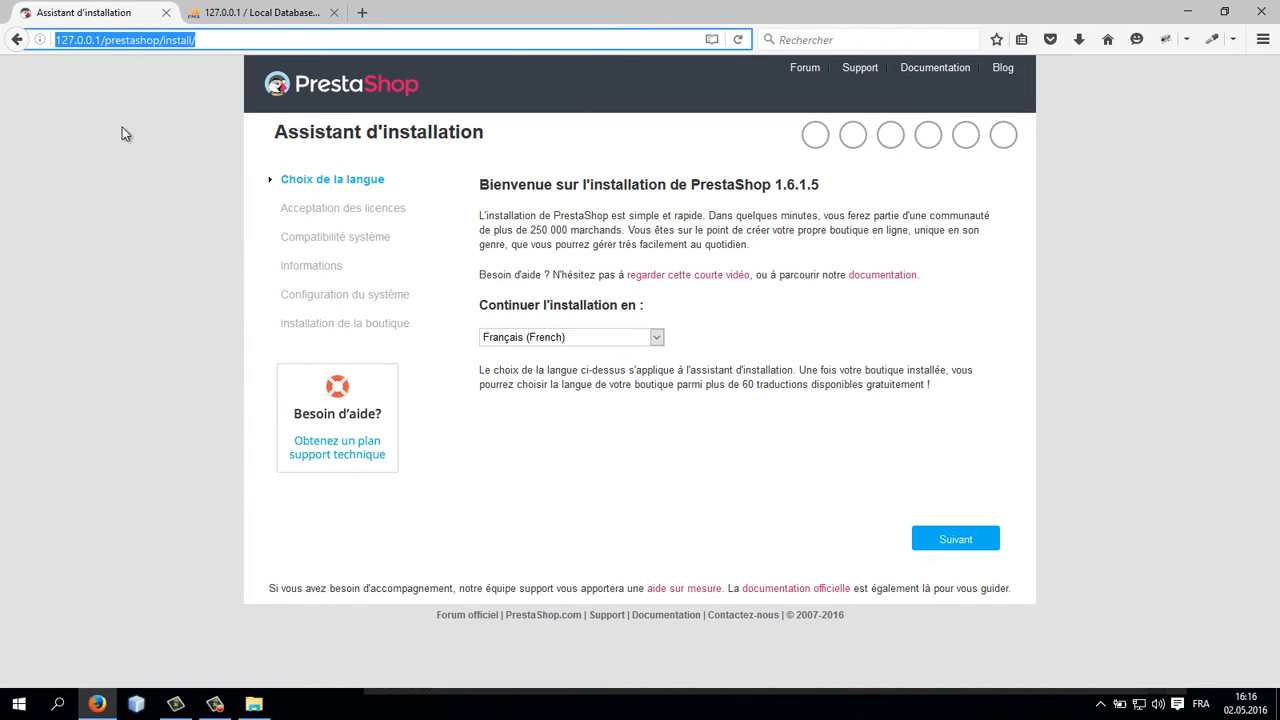
{"action": "left_click", "coordinate": [122, 133]}
{"action": "left_click", "coordinate": [968, 541]}
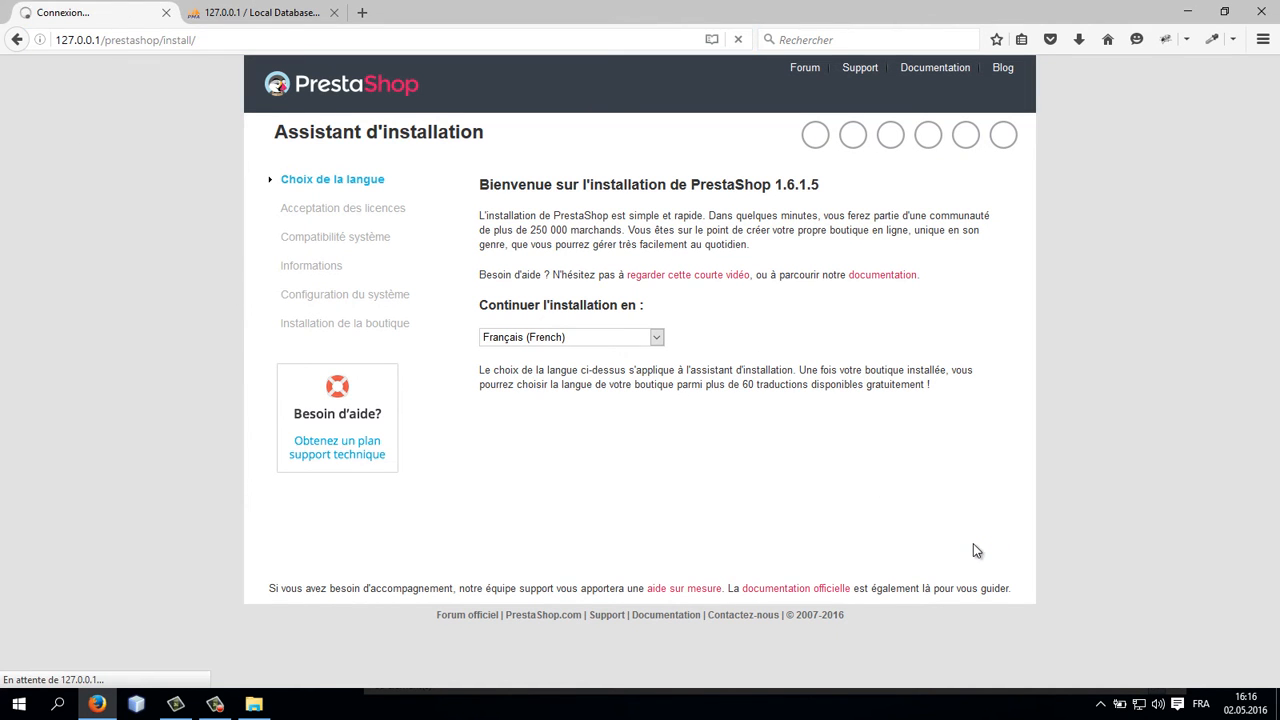
{"action": "left_click", "coordinate": [572, 451]}
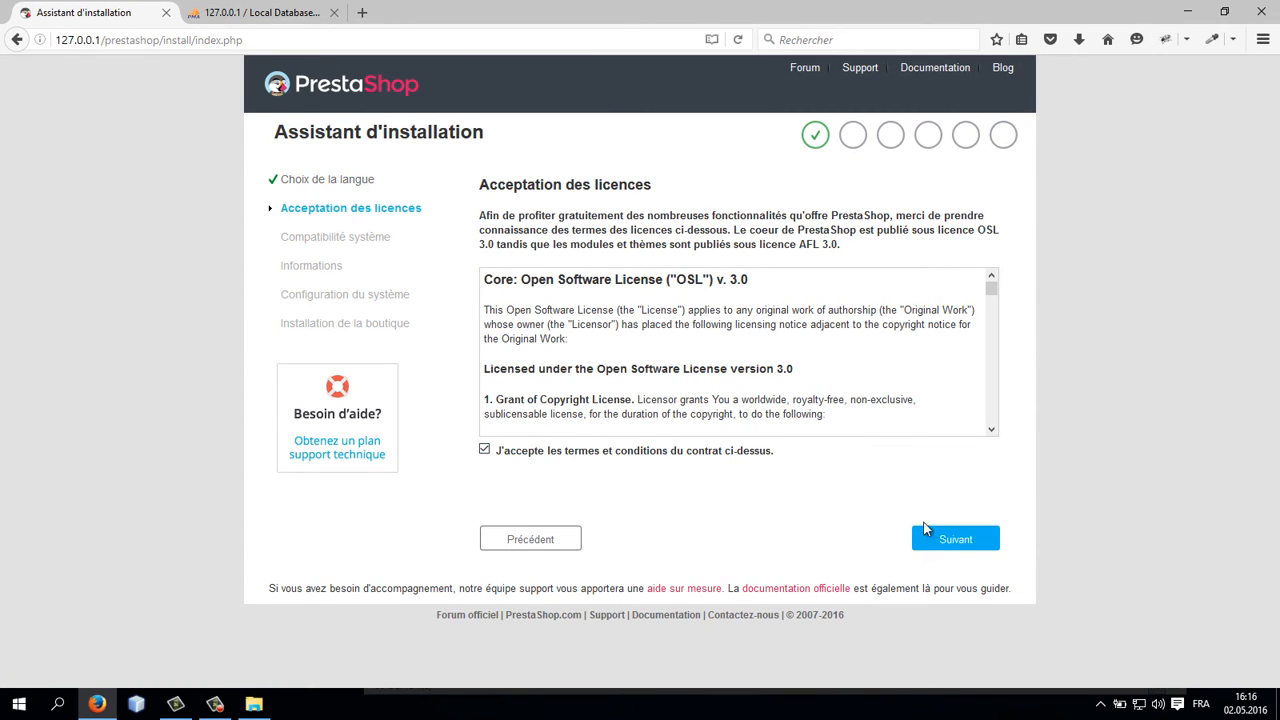
{"action": "left_click", "coordinate": [955, 539]}
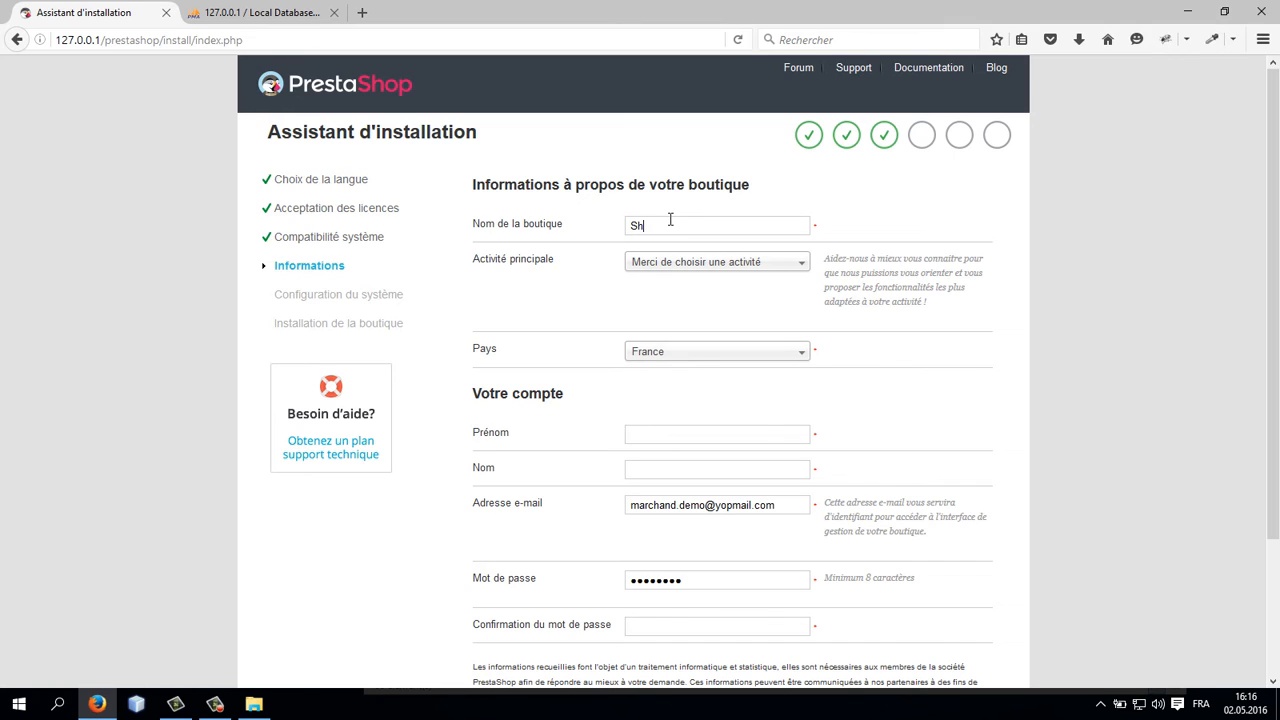
Step: Name the shop Super Shoes and set the country to Suisse
{"action": "double_click", "coordinate": [670, 220]}
{"action": "type", "text": "Super Shoes"}
{"action": "key", "text": "Tab"}
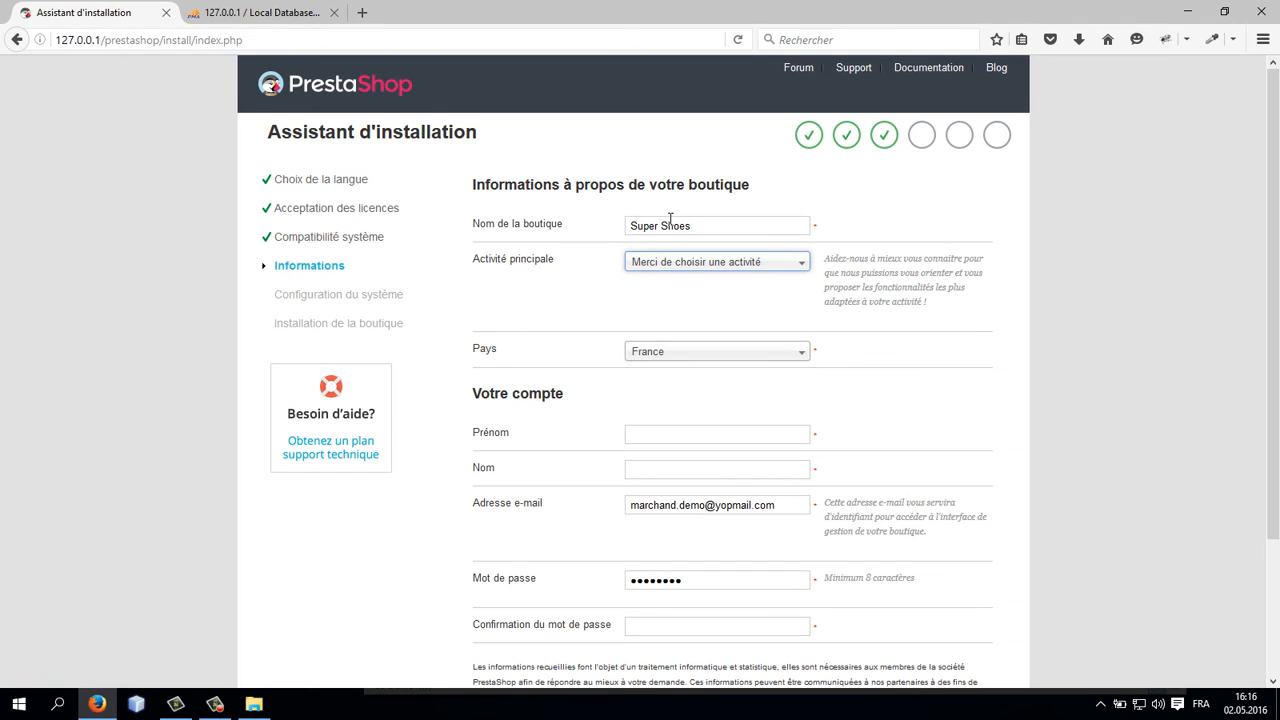
{"action": "left_click", "coordinate": [694, 350]}
{"action": "type", "text": "sui"}
{"action": "key", "text": "Return"}
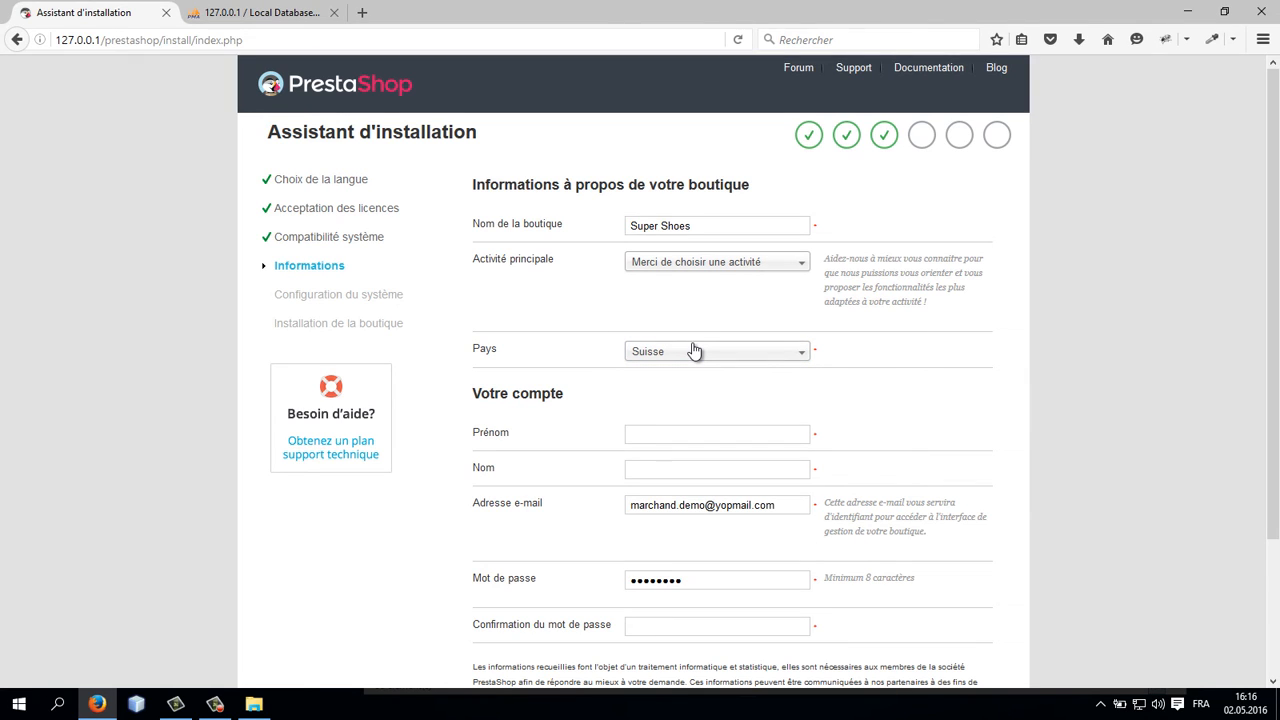
Step: Fill in the account owner's first name, last name and e-mail address
{"action": "key", "text": "Tab"}
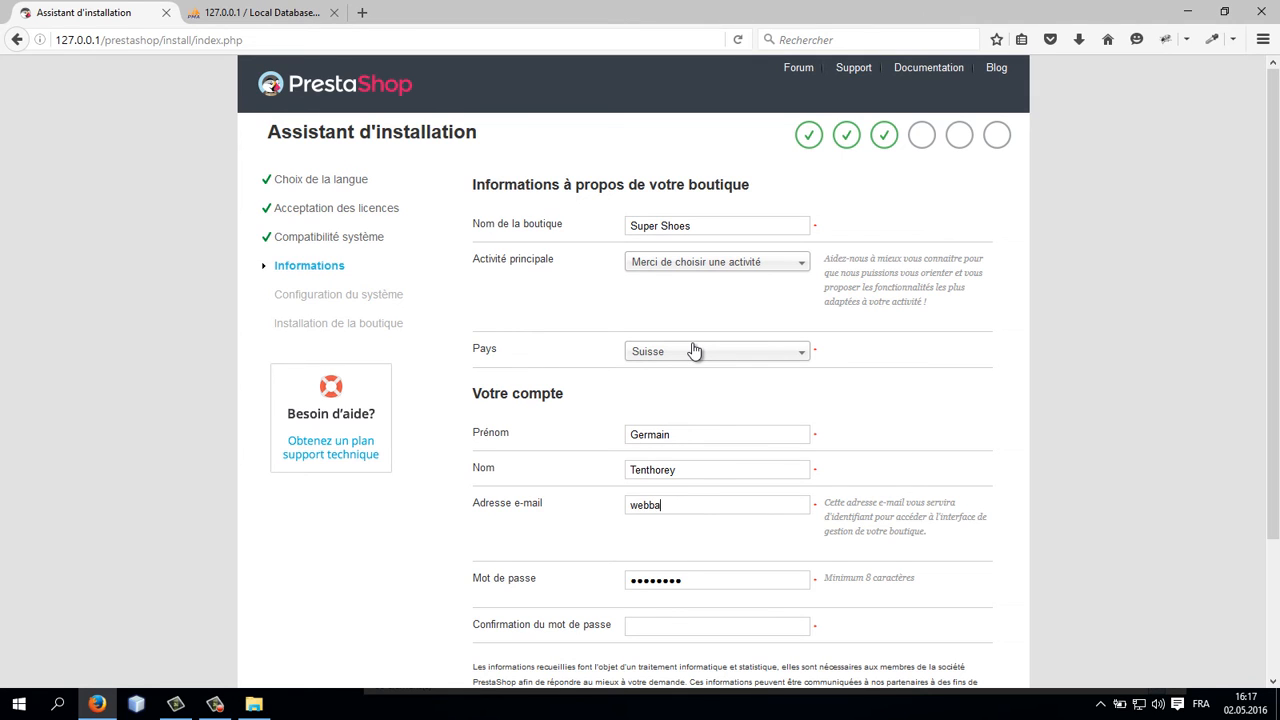
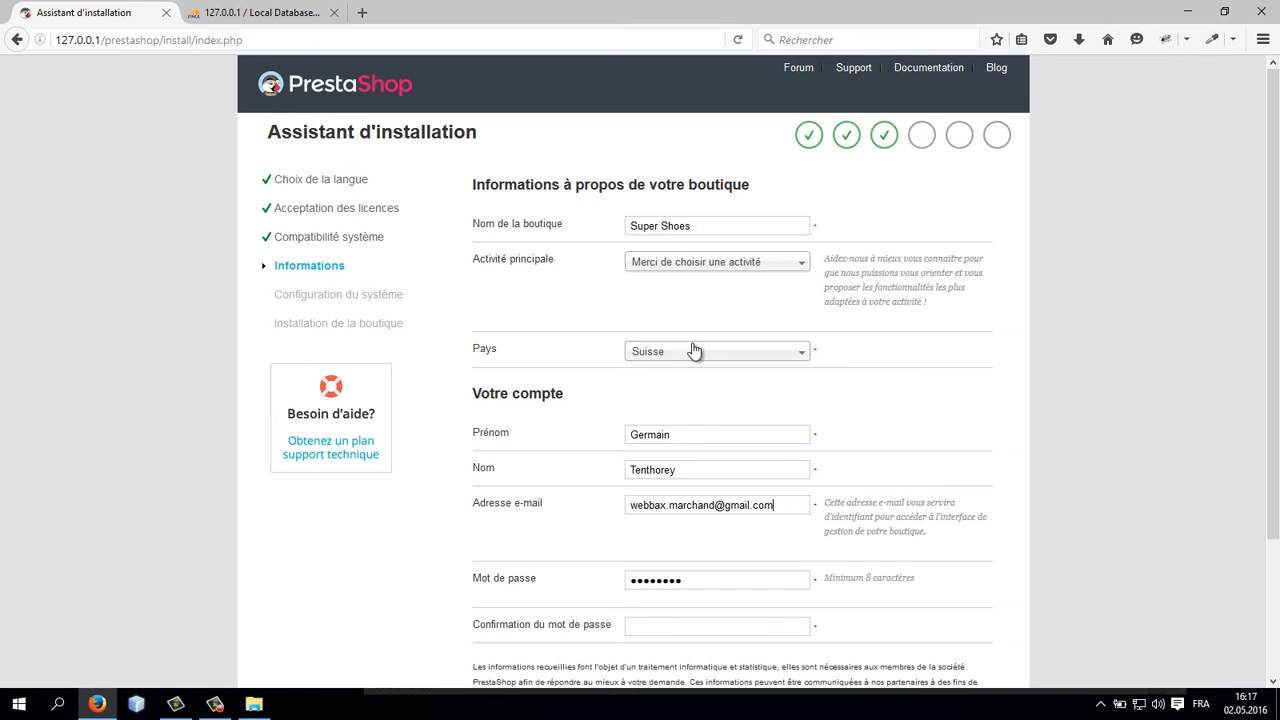
Step: Enter the account password and its confirmation, then continue to the database configuration
{"action": "key", "text": "Tab"}
{"action": "scroll", "coordinate": [786, 439], "scroll_direction": "down", "scroll_amount": 2}
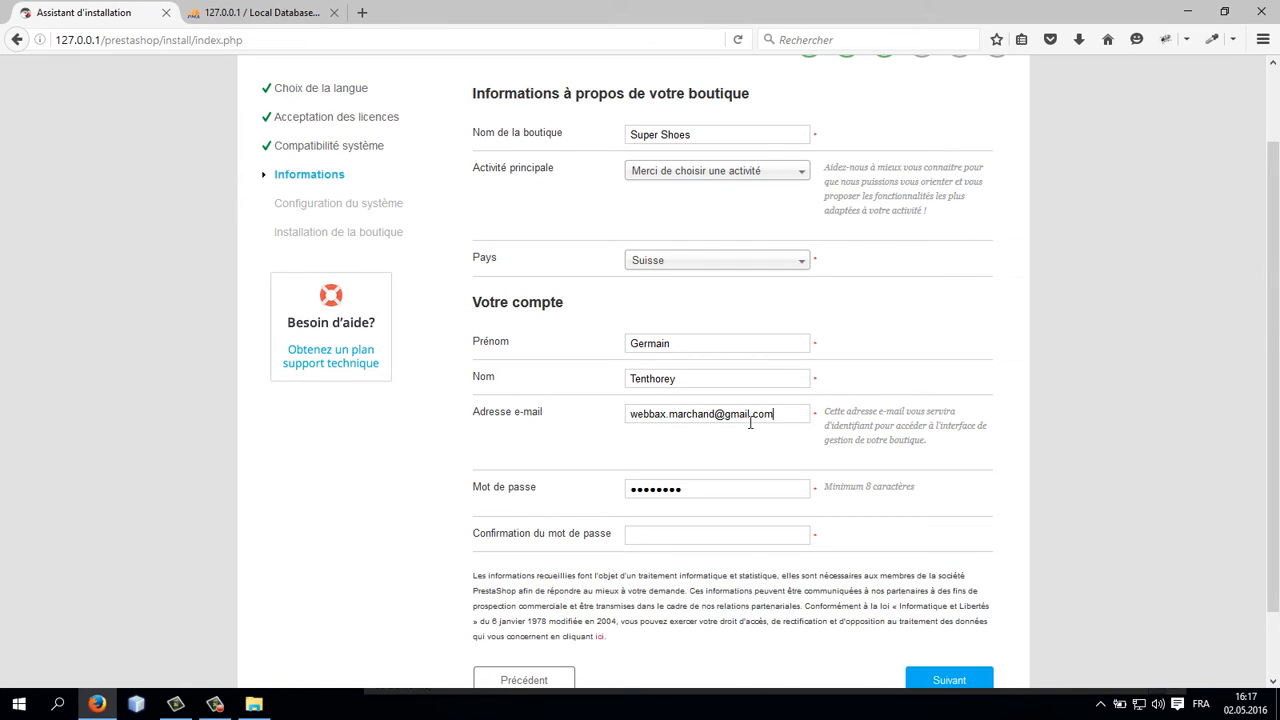
{"action": "left_click_drag", "start_coordinate": [732, 484], "coordinate": [598, 487]}
{"action": "left_click", "coordinate": [597, 486]}
{"action": "type", "text": "••"}
{"action": "key", "text": "ctrl+a"}
{"action": "type", "text": "••••••••••••••••"}
{"action": "scroll", "coordinate": [829, 602], "scroll_direction": "down", "scroll_amount": 2}
{"action": "left_click", "coordinate": [935, 604]}
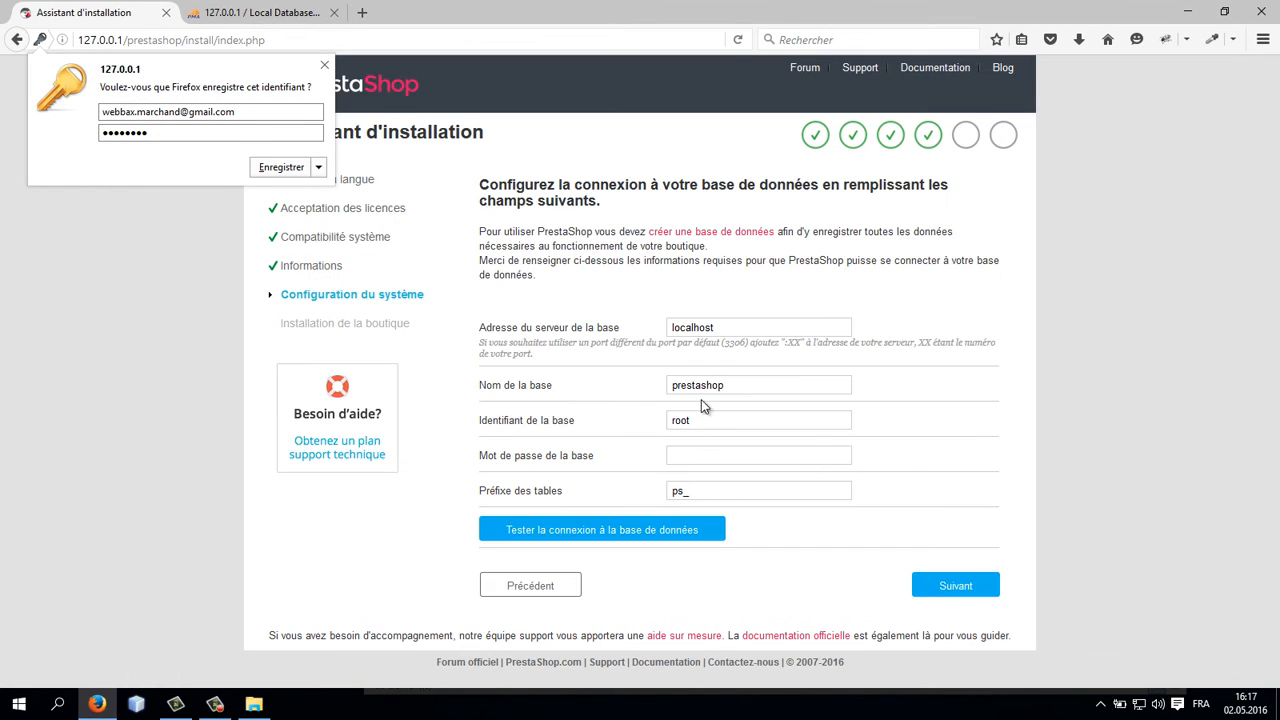
Step: Set the database server address to 127.0.0.1 and test the database connection
{"action": "left_click", "coordinate": [727, 330]}
{"action": "double_click", "coordinate": [727, 331]}
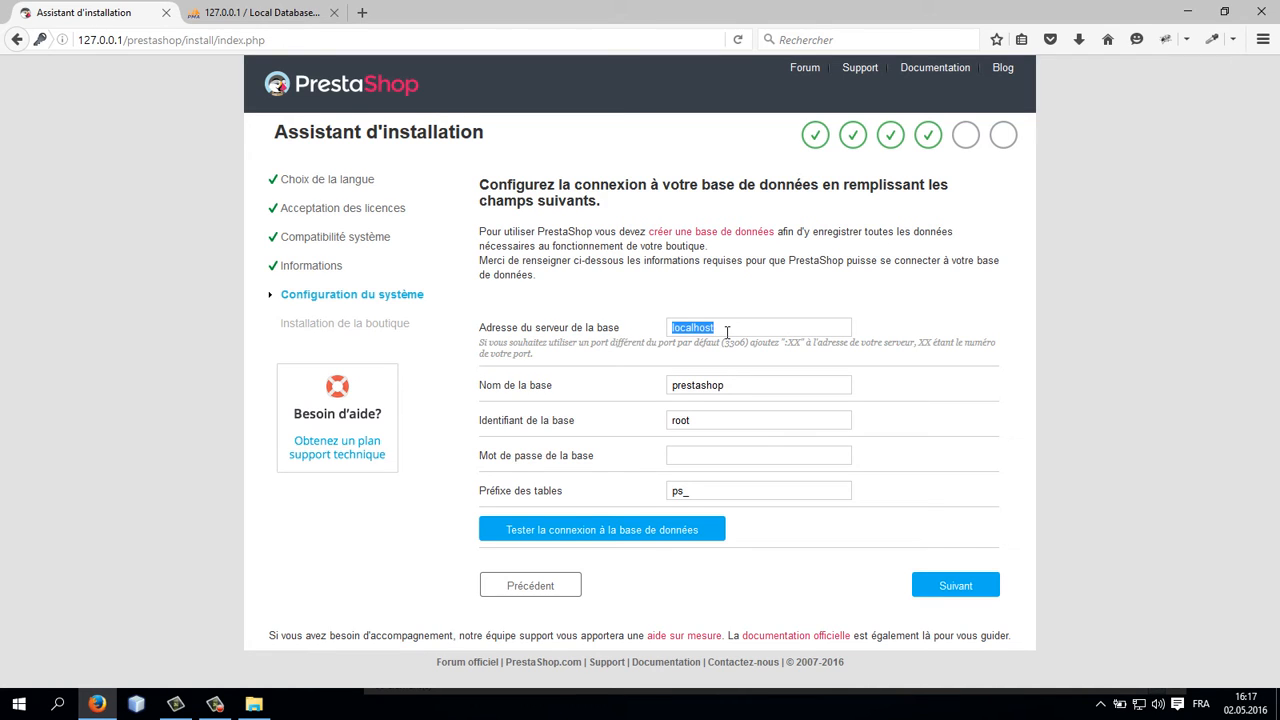
{"action": "type", "text": "12"}
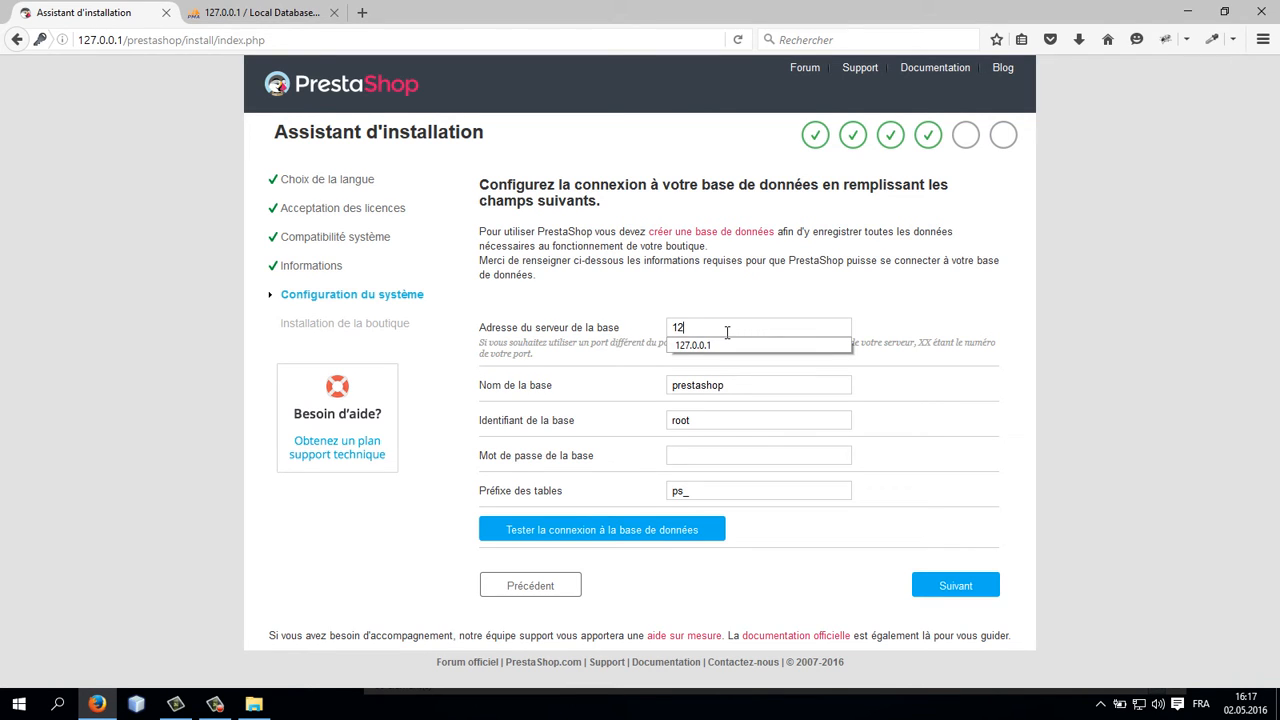
{"action": "key", "text": "Down"}
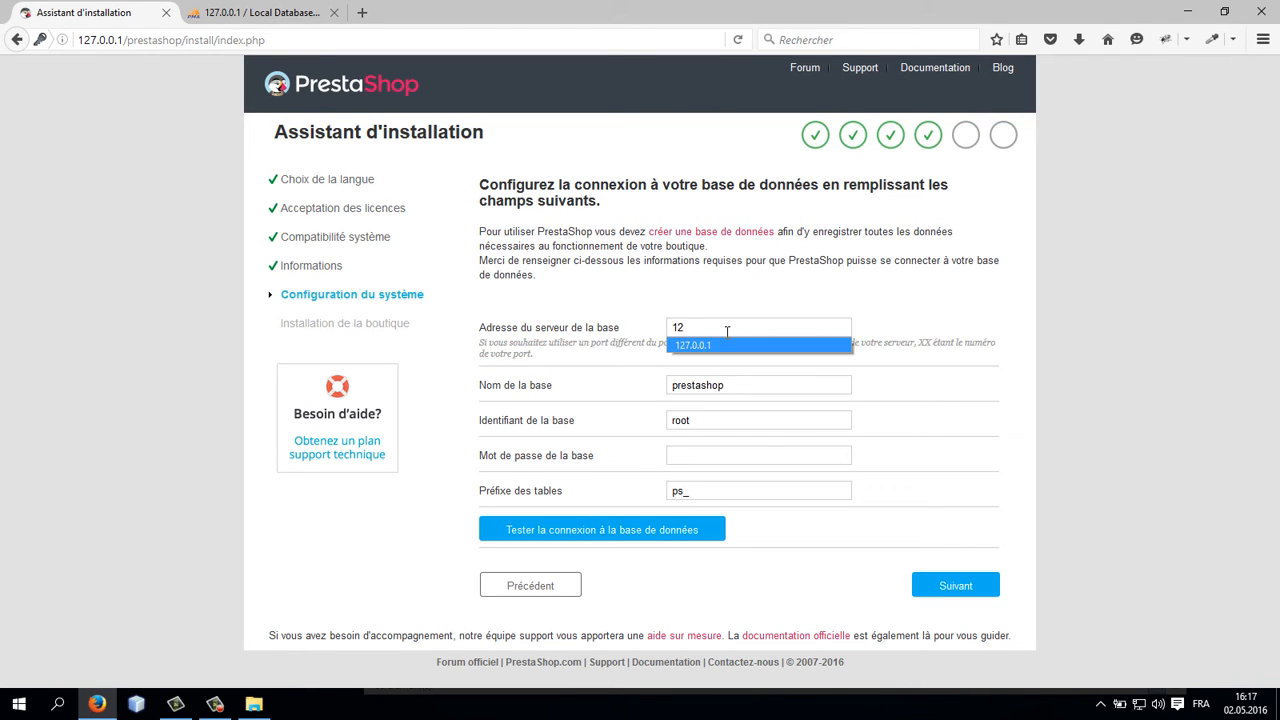
{"action": "key", "text": "Tab"}
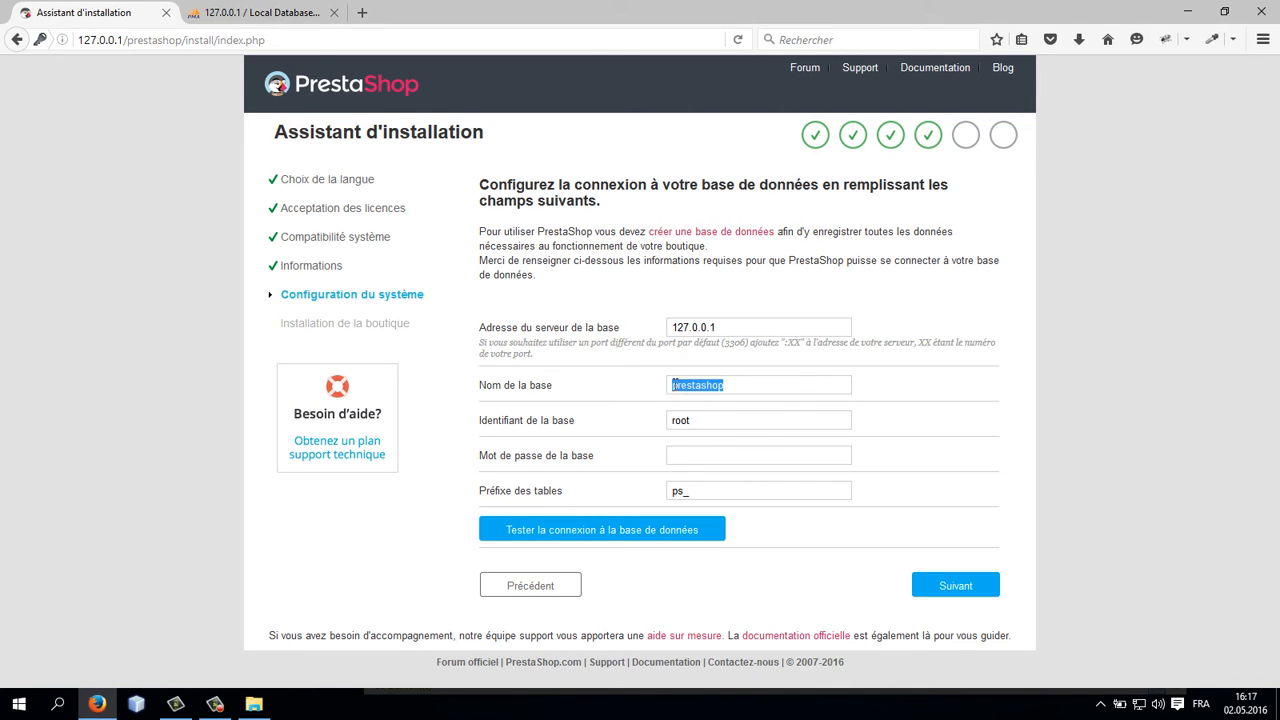
{"action": "left_click", "coordinate": [676, 384]}
{"action": "left_click_drag", "start_coordinate": [675, 420], "coordinate": [760, 415]}
{"action": "left_click", "coordinate": [760, 415]}
{"action": "left_click", "coordinate": [684, 461]}
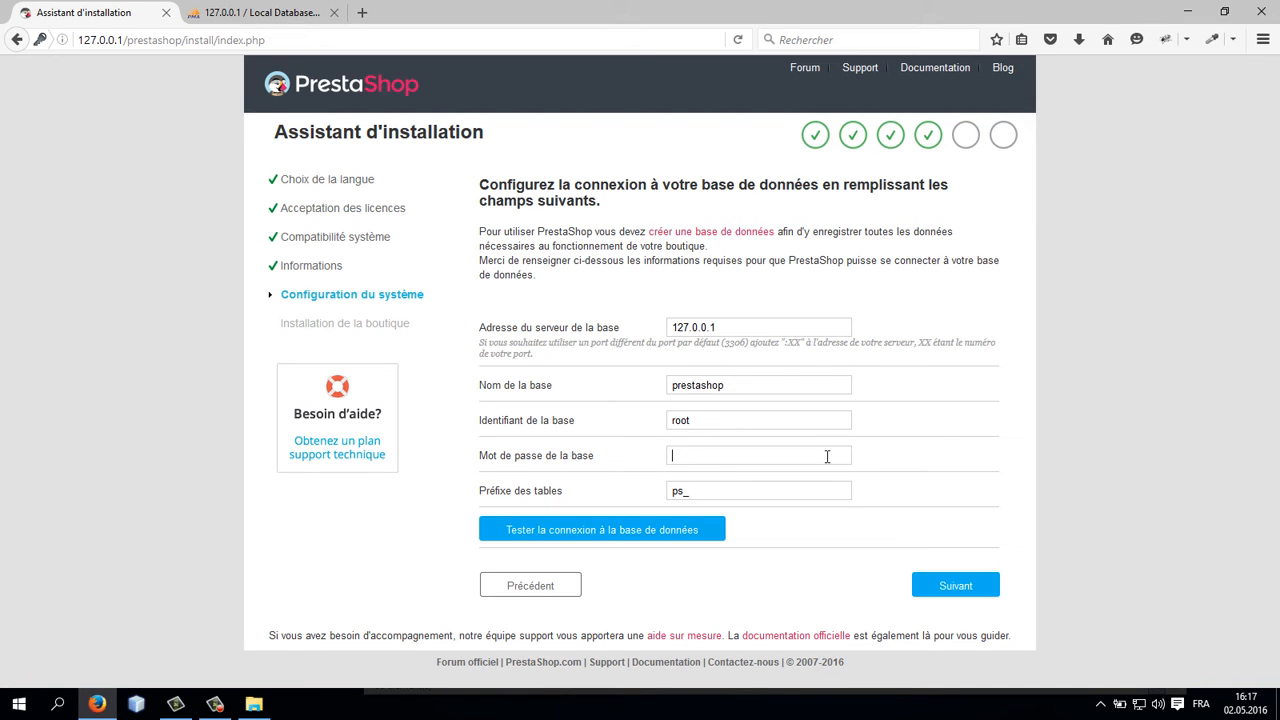
{"action": "left_click", "coordinate": [718, 489]}
{"action": "left_click", "coordinate": [698, 533]}
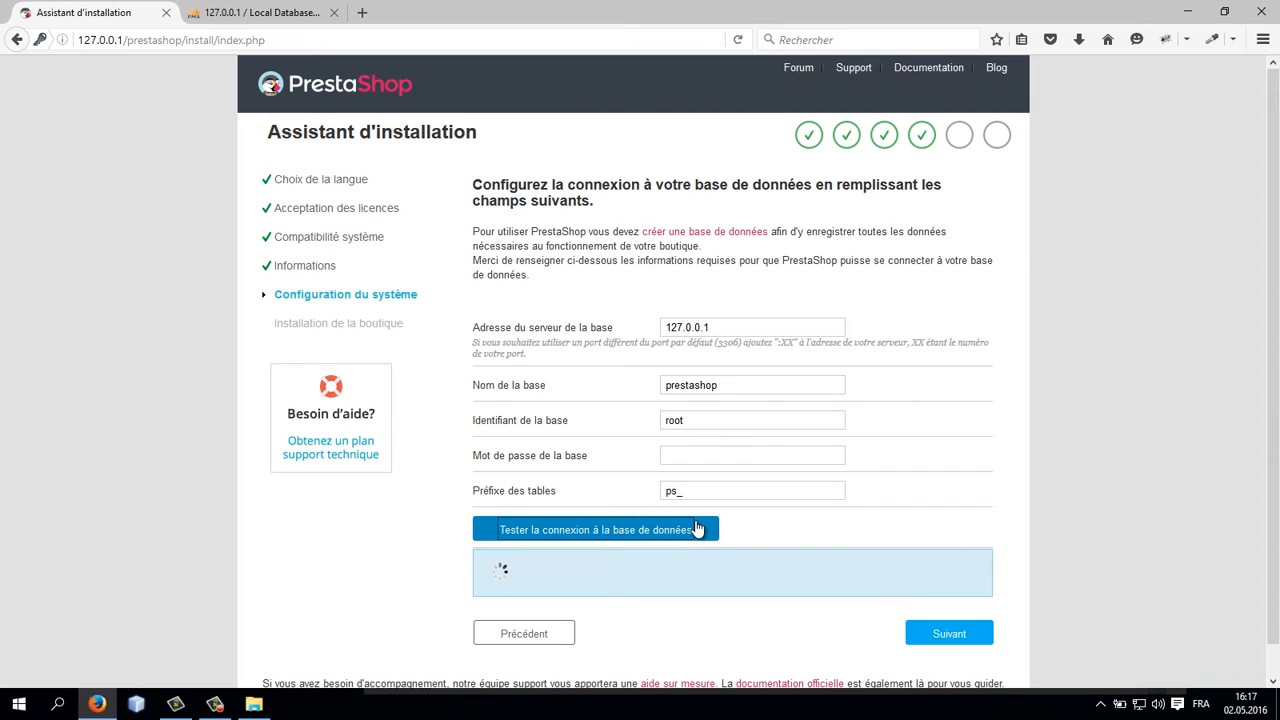
Step: Continue from the database settings to run the shop installation
{"action": "left_click", "coordinate": [743, 388]}
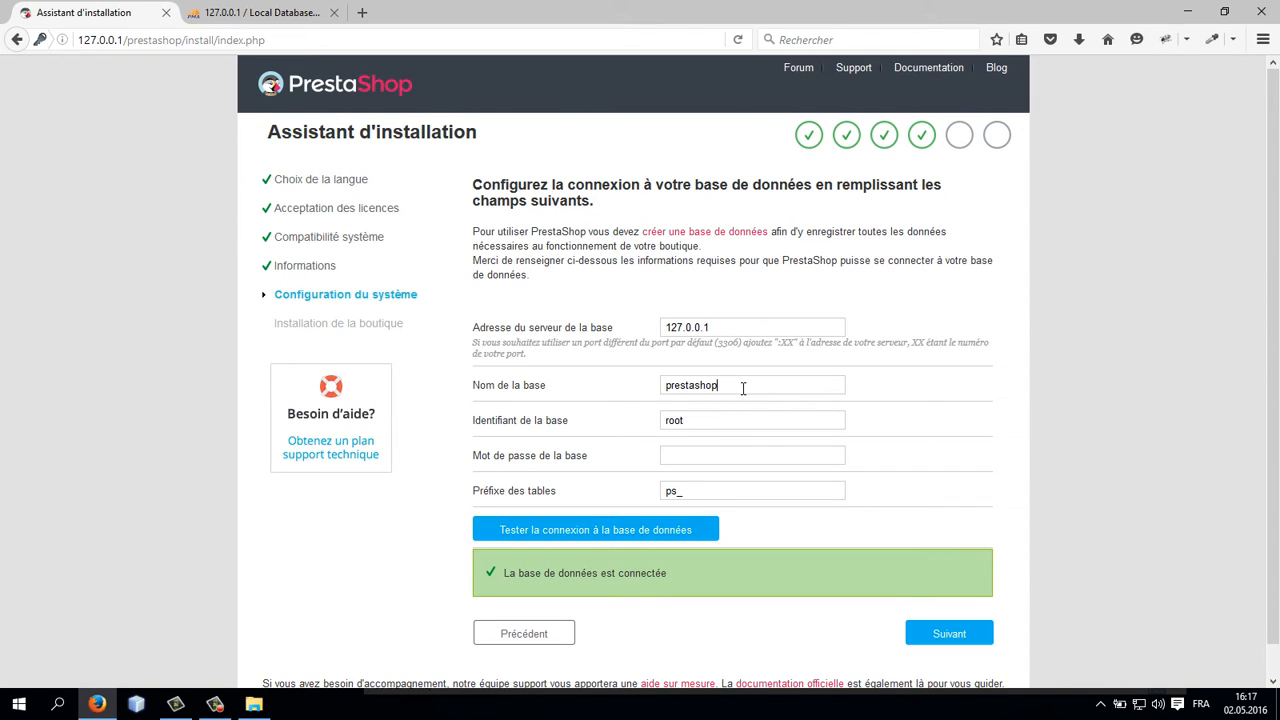
{"action": "left_click_drag", "start_coordinate": [743, 388], "coordinate": [641, 401]}
{"action": "left_click_drag", "start_coordinate": [721, 387], "coordinate": [637, 388]}
{"action": "left_click", "coordinate": [702, 450]}
{"action": "scroll", "coordinate": [848, 559], "scroll_direction": "down", "scroll_amount": 1}
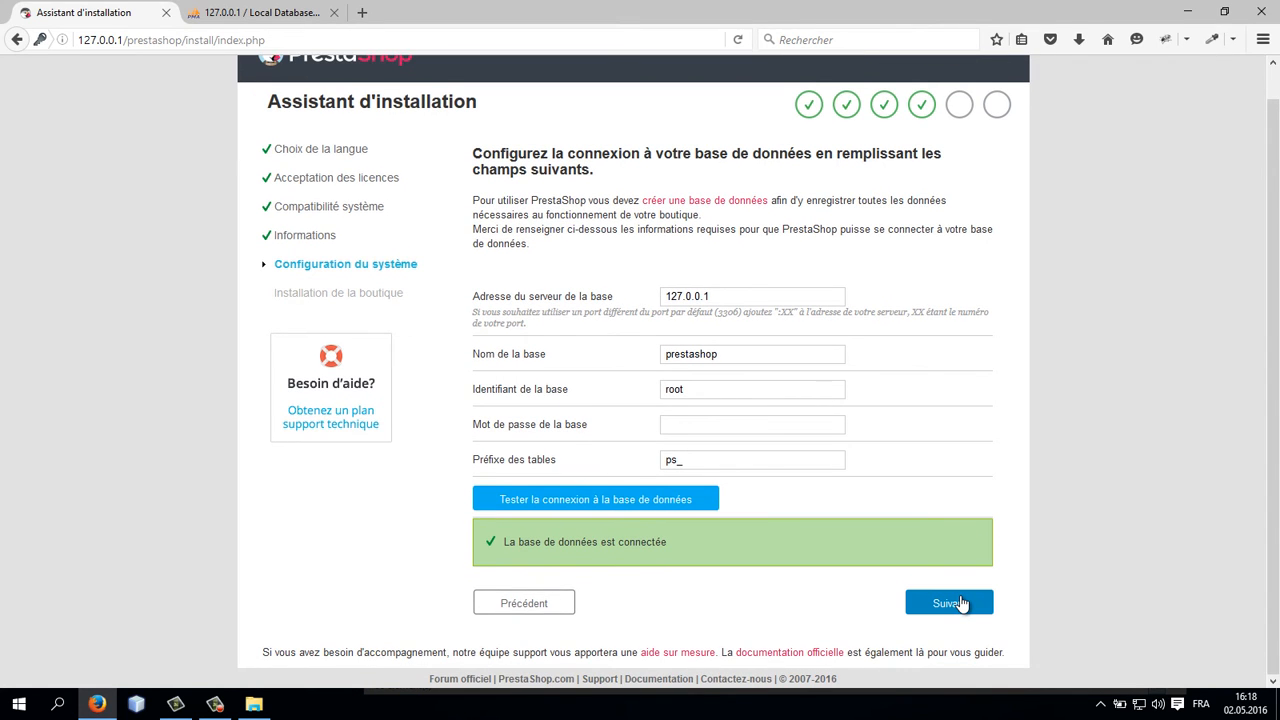
{"action": "left_click", "coordinate": [962, 604]}
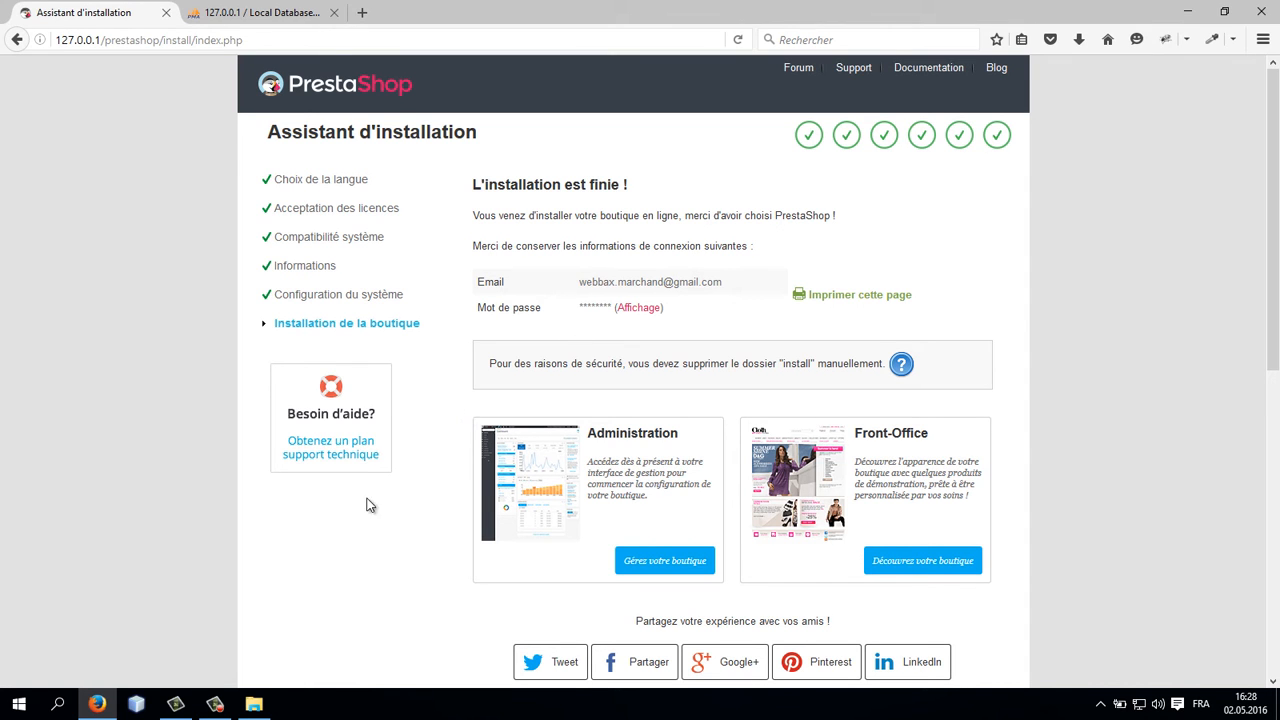
Step: Open the prestashop folder in File Explorer and rename the admin folder to administration
{"action": "left_click", "coordinate": [254, 705]}
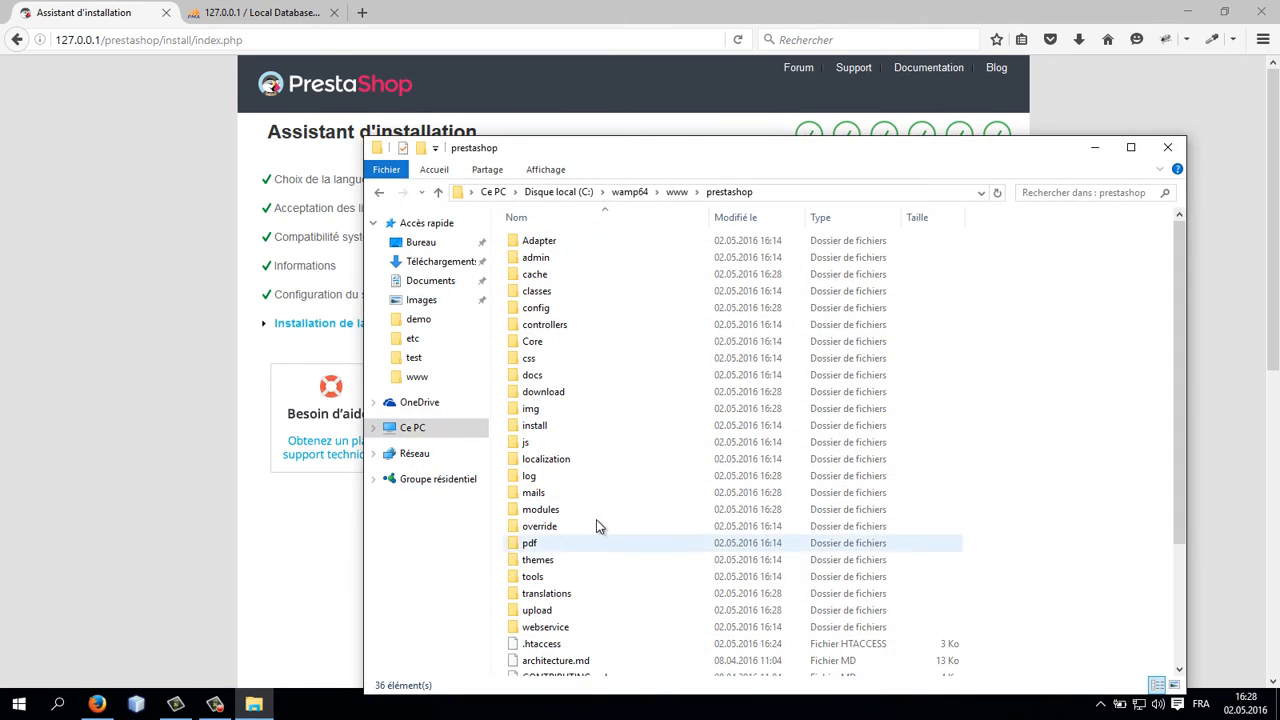
{"action": "left_click_drag", "start_coordinate": [649, 160], "coordinate": [717, 120]}
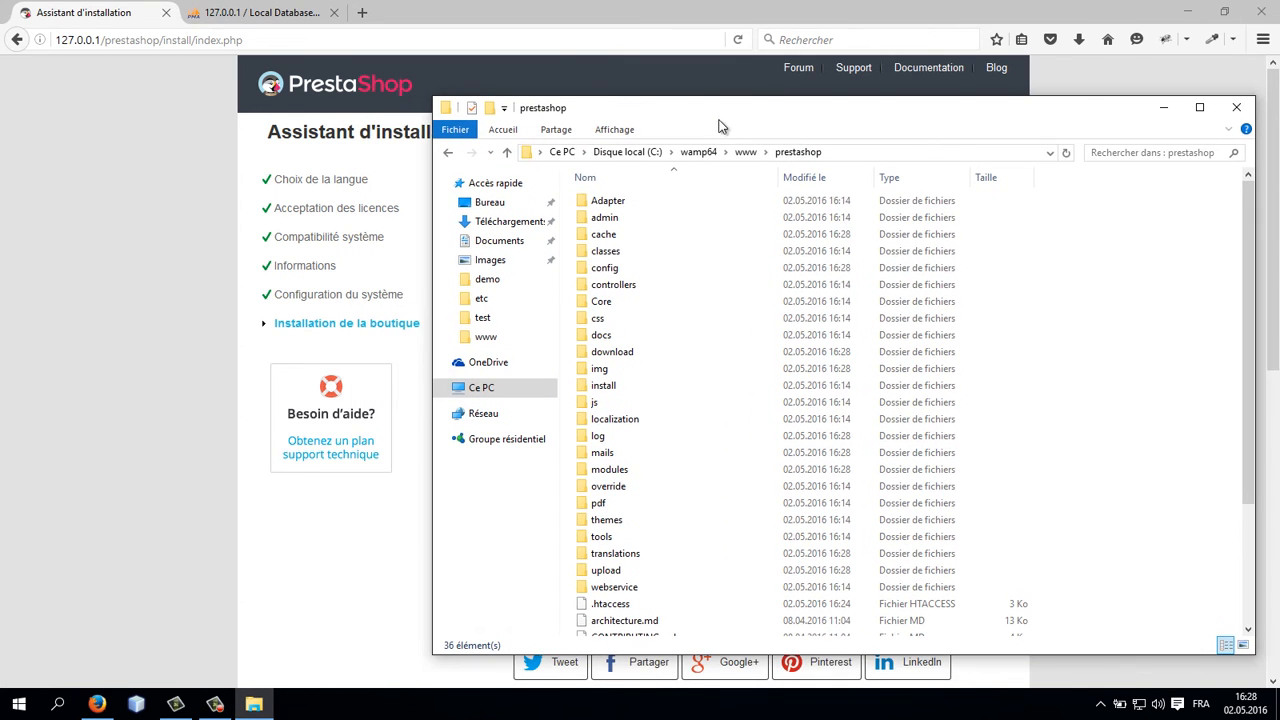
{"action": "left_click", "coordinate": [610, 218]}
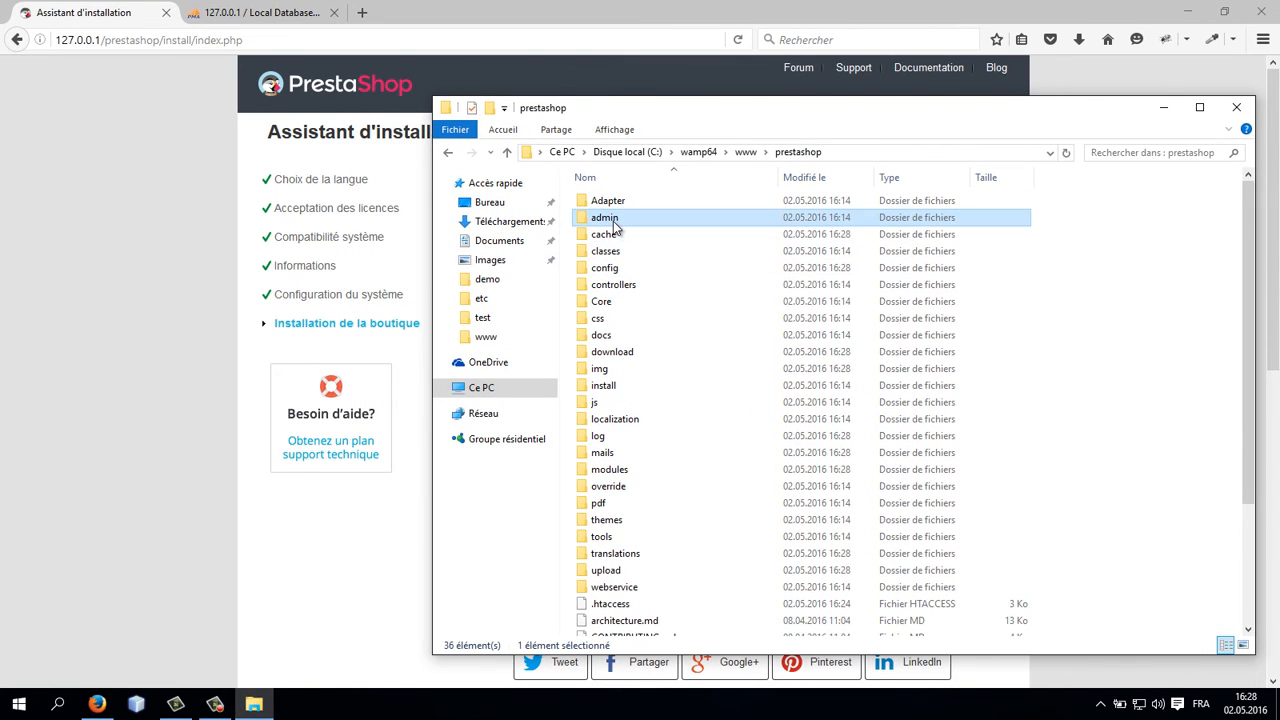
{"action": "right_click", "coordinate": [613, 221]}
{"action": "left_click", "coordinate": [735, 610]}
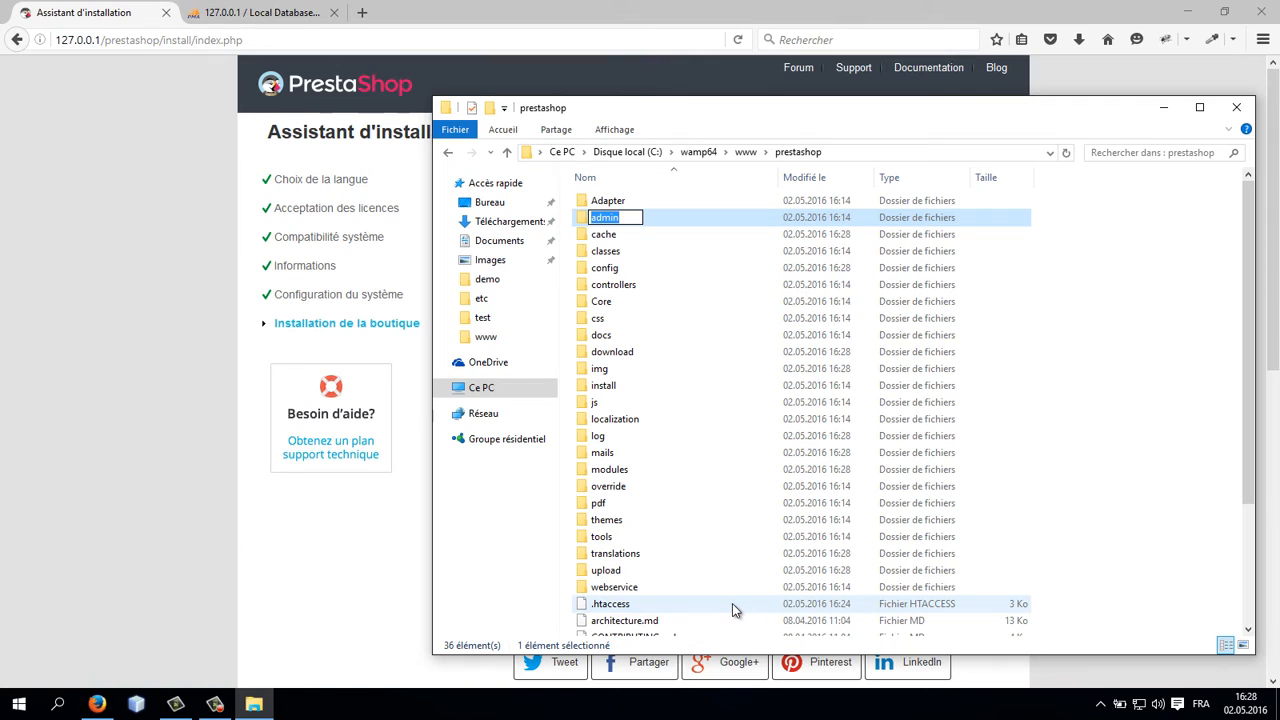
{"action": "key", "text": "Right"}
{"action": "type", "text": "istration"}
{"action": "key", "text": "Return"}
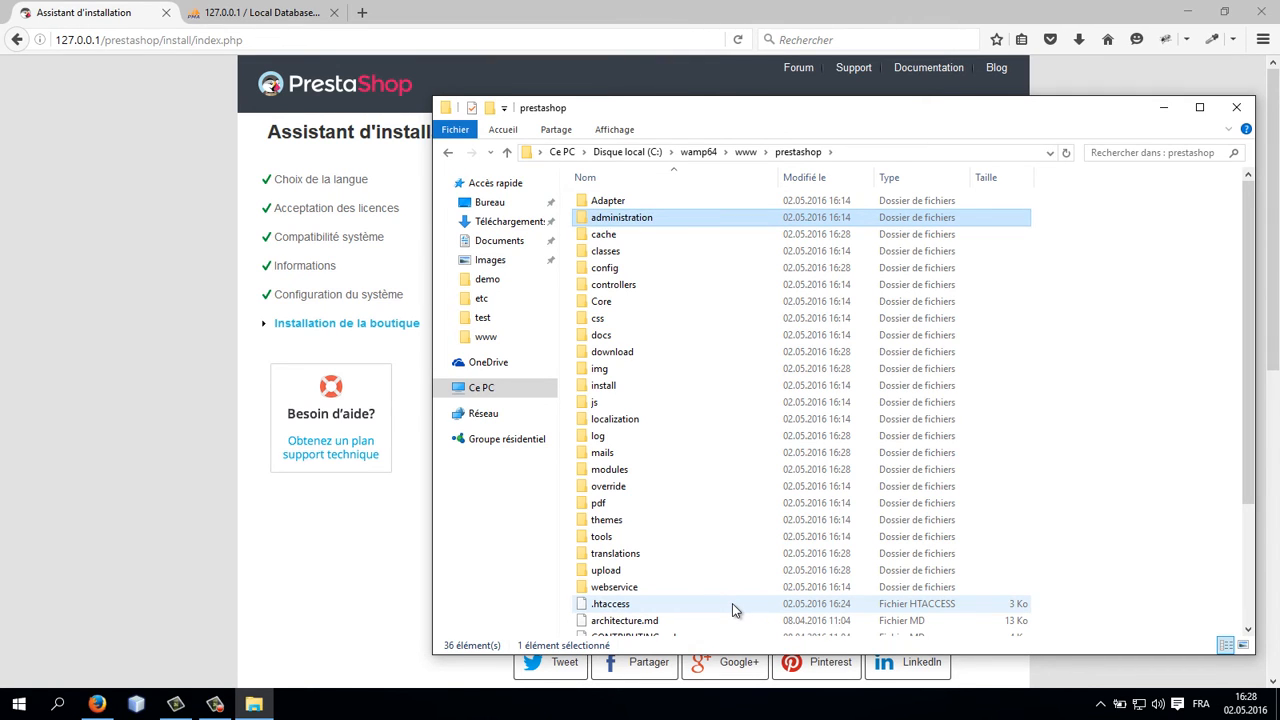
Step: Permanently delete the install folder from the prestashop folder
{"action": "left_click", "coordinate": [610, 388]}
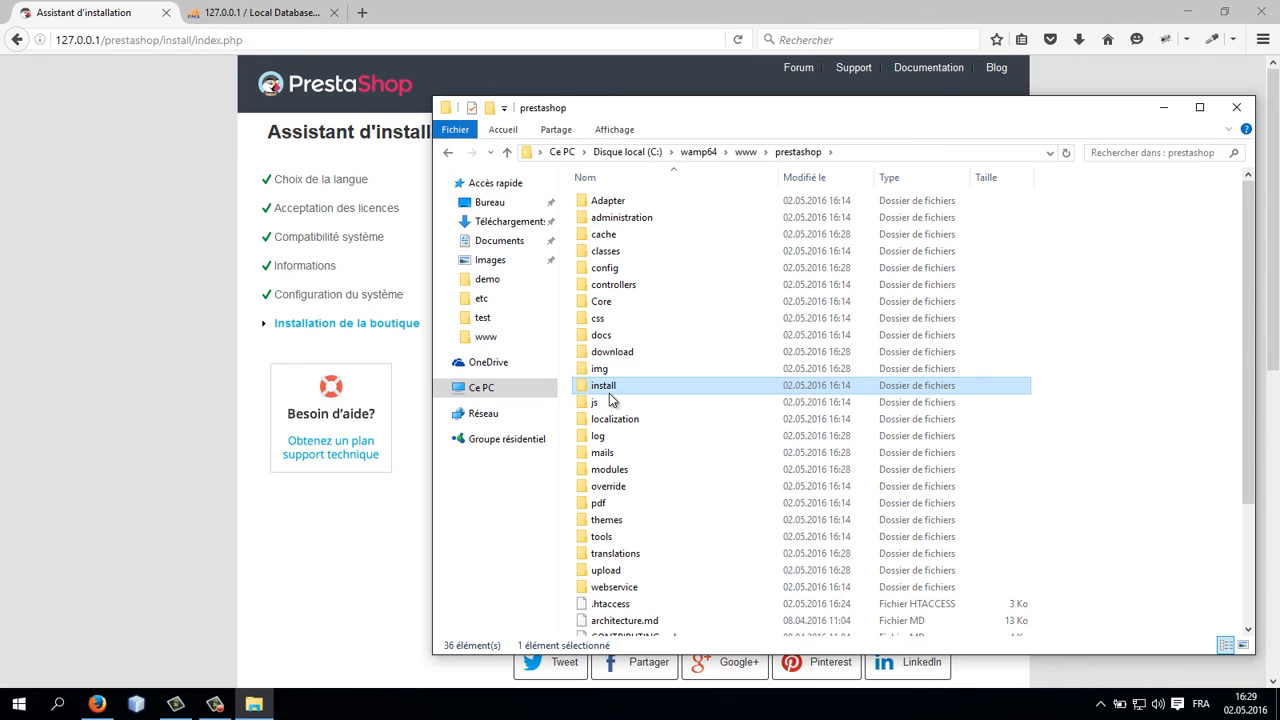
{"action": "key", "text": "shift+Delete"}
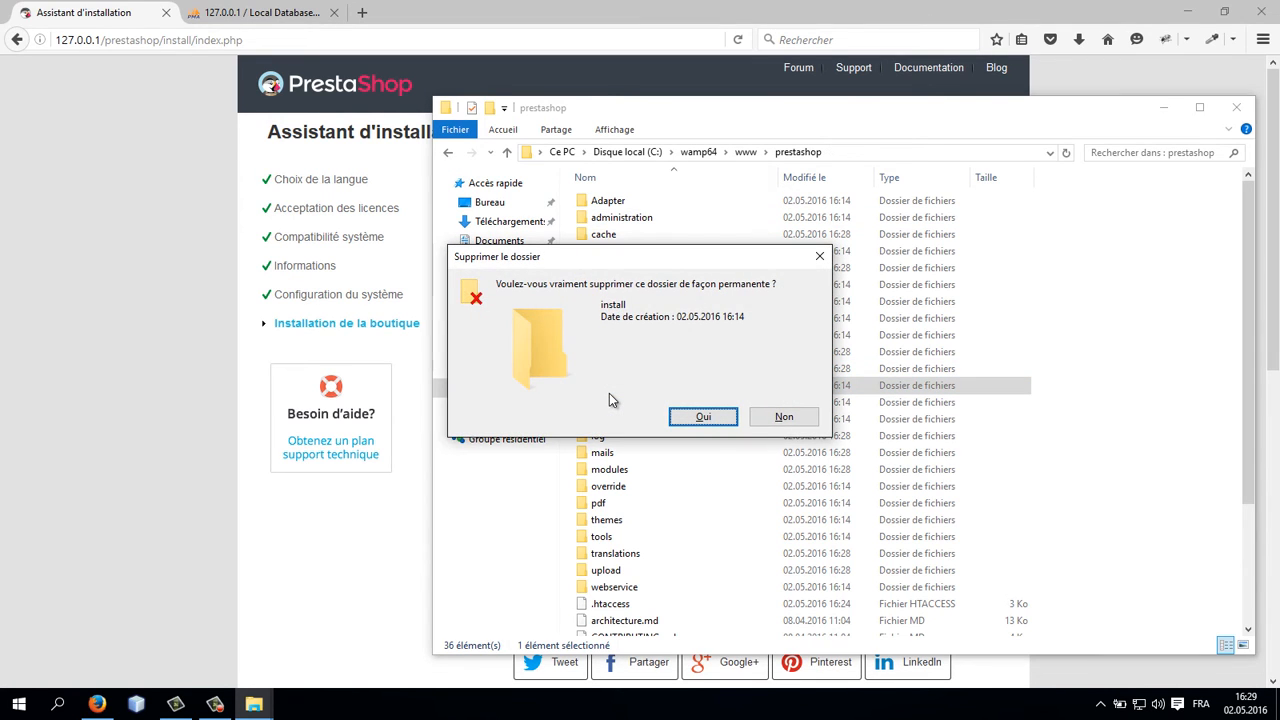
{"action": "key", "text": "Return"}
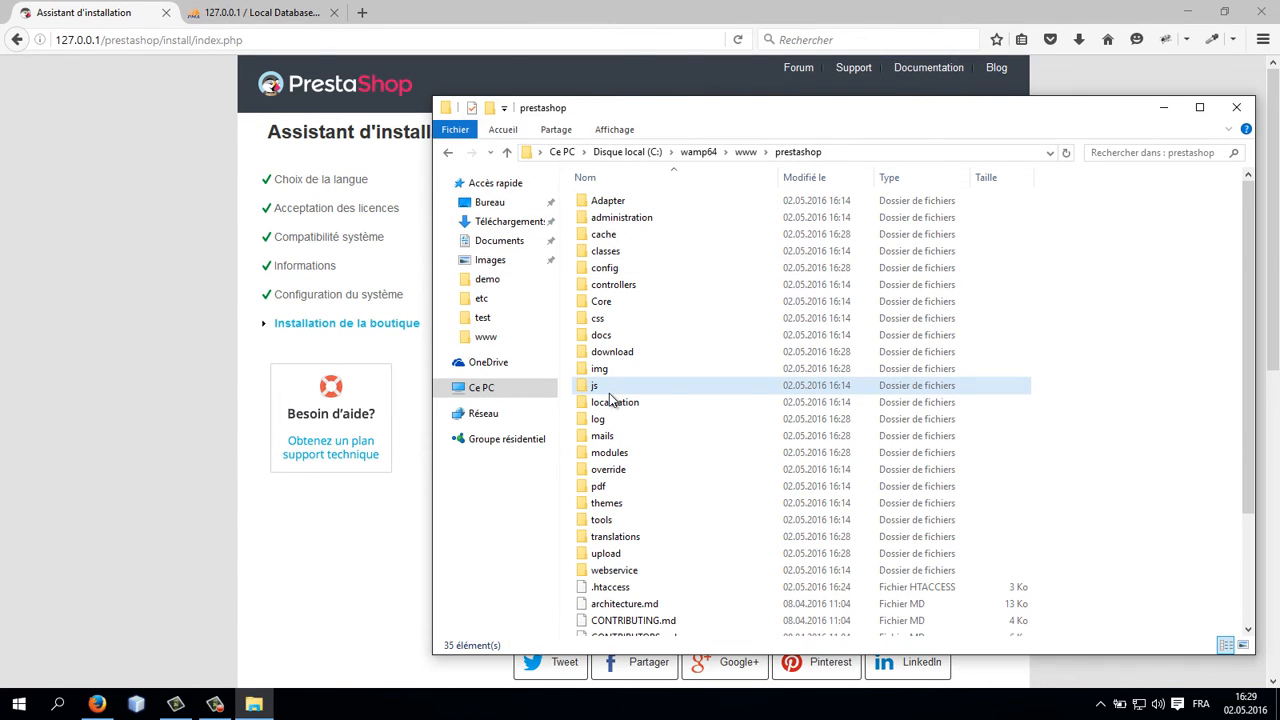
Step: Open the shop's front office at 127.0.0.1/prestashop in the browser
{"action": "left_click", "coordinate": [166, 187]}
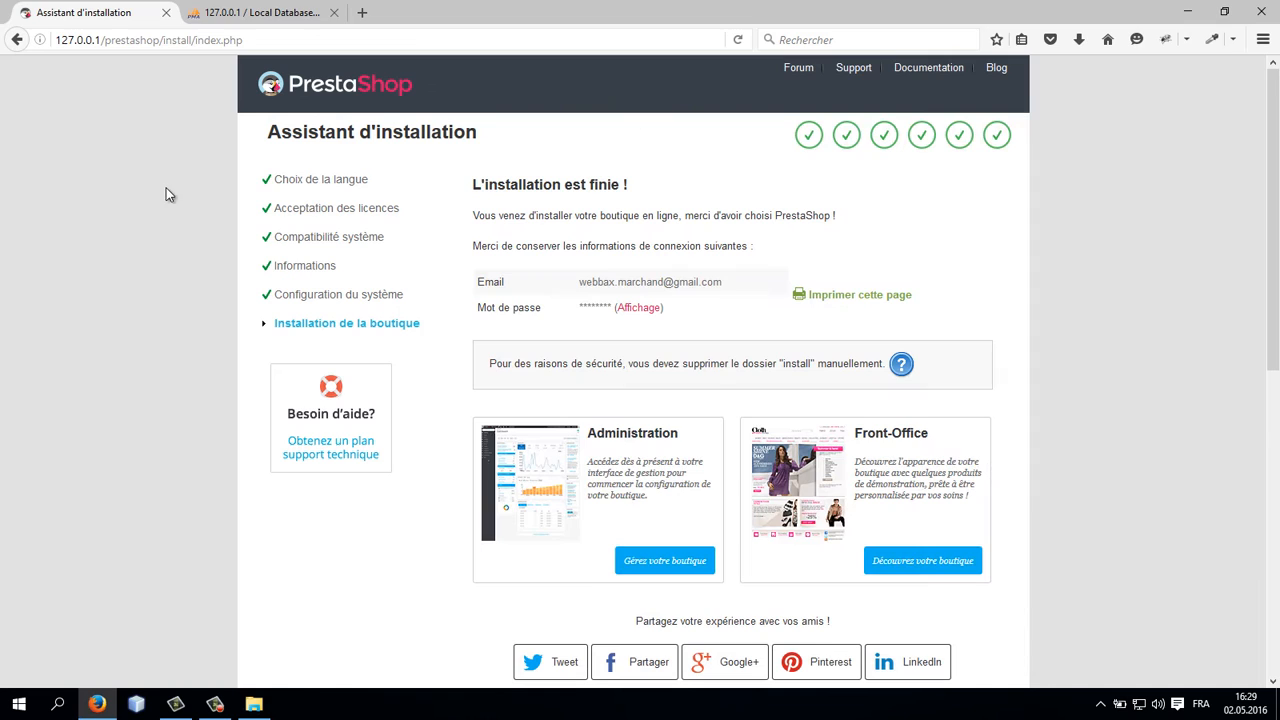
{"action": "left_click", "coordinate": [160, 40]}
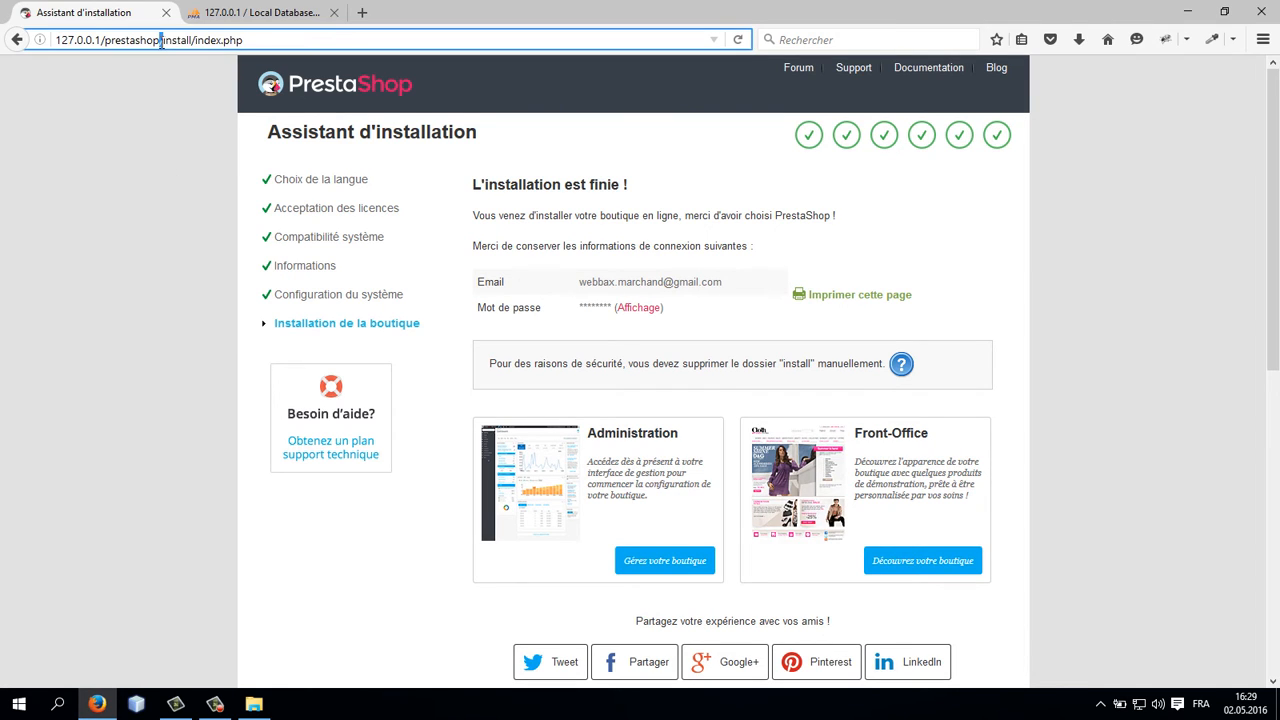
{"action": "left_click_drag", "start_coordinate": [160, 40], "coordinate": [316, 42]}
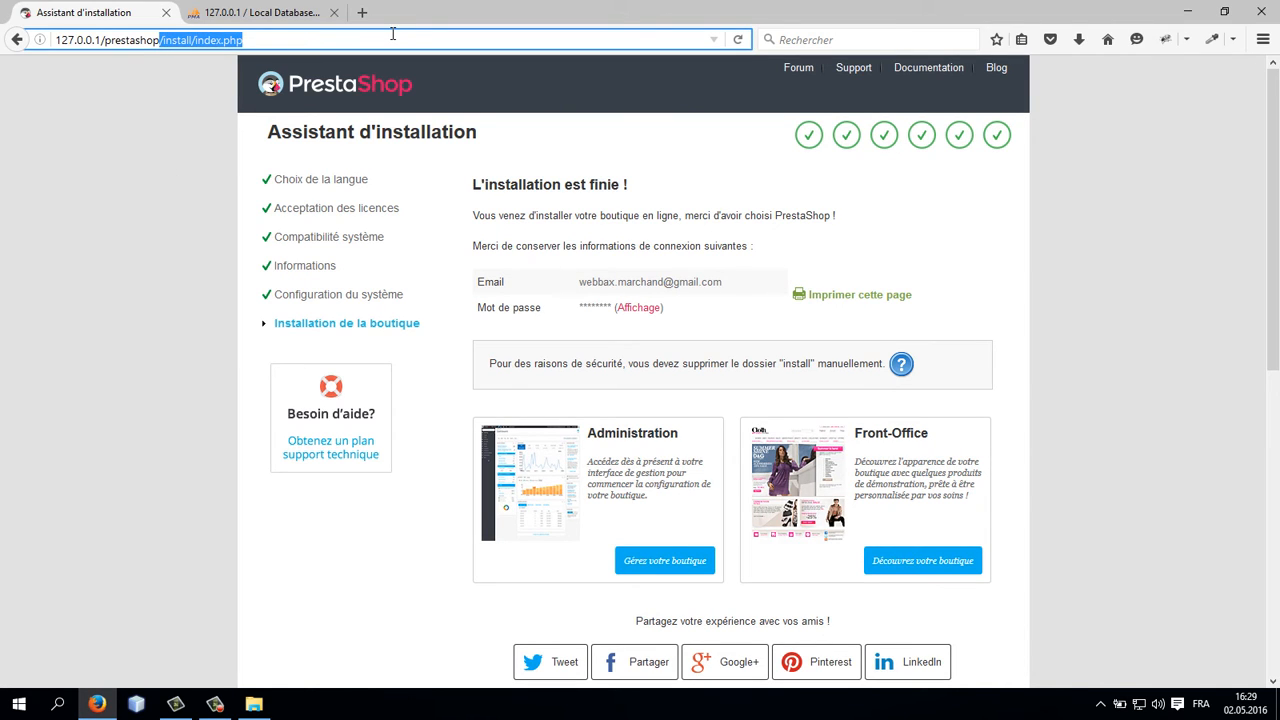
{"action": "key", "text": "BackSpace"}
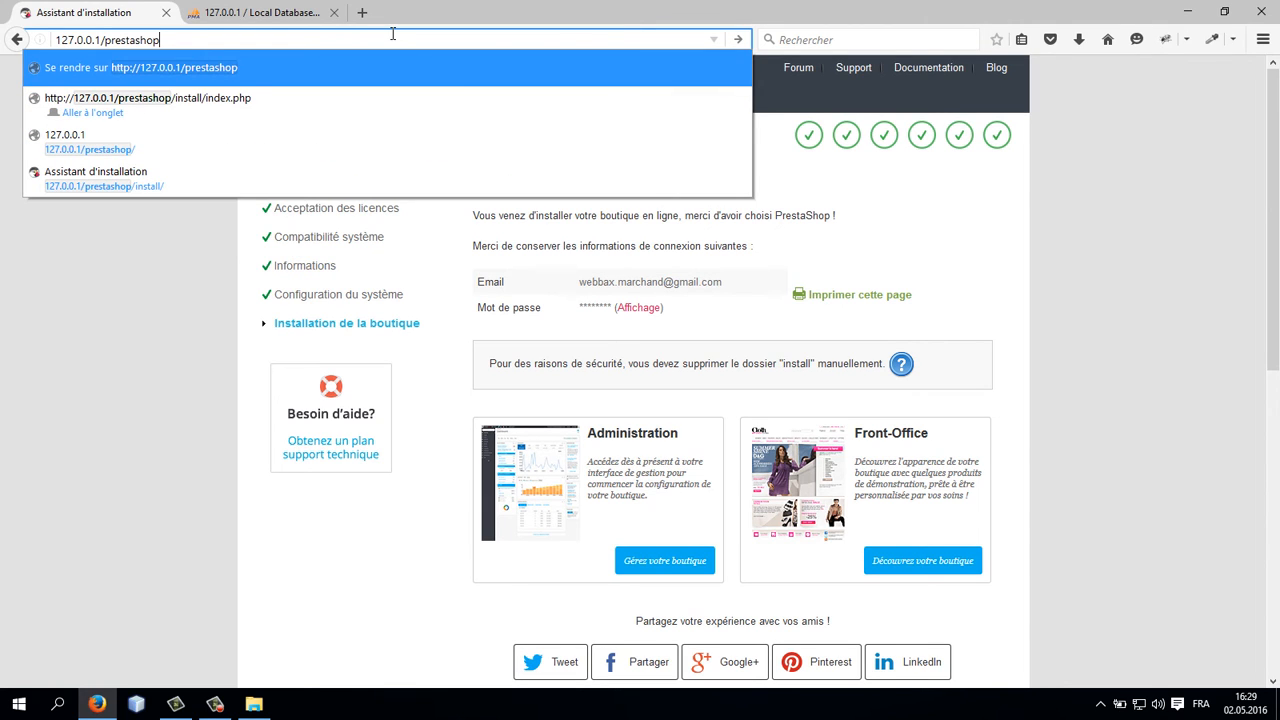
{"action": "key", "text": "Return"}
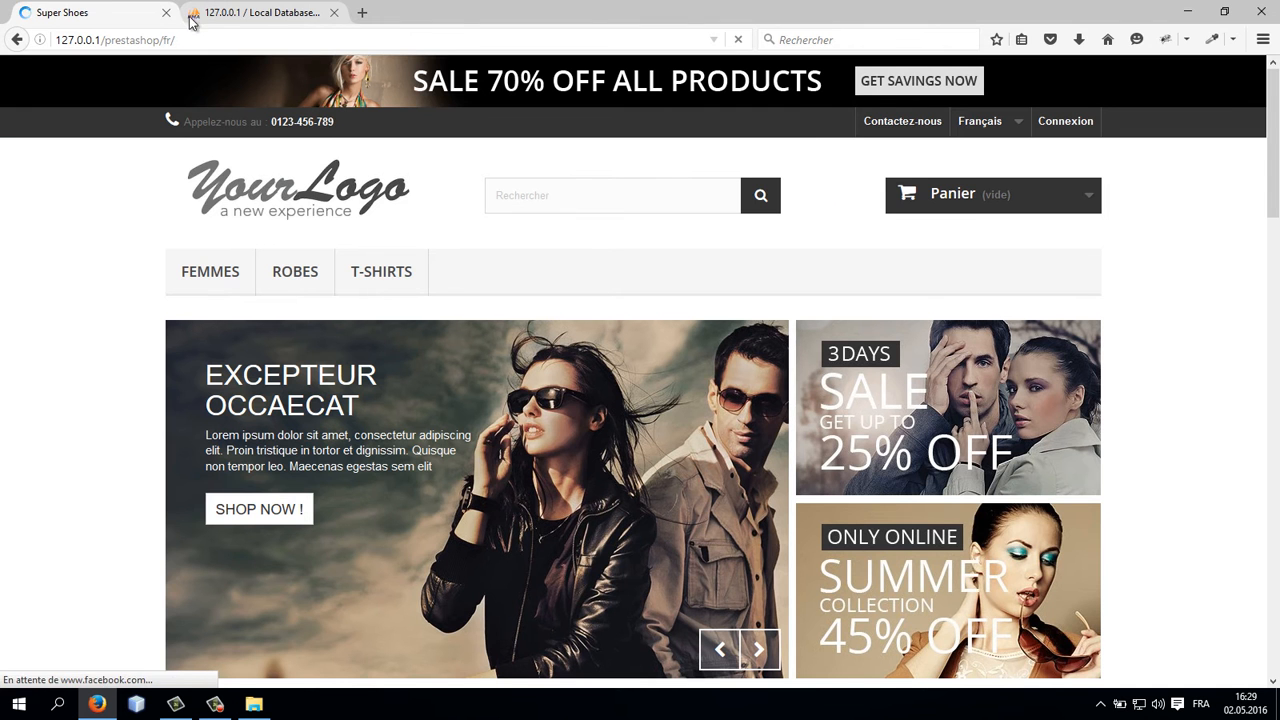
Step: Copy the shop's base address into a new browser tab placed next to the shop tab
{"action": "left_click", "coordinate": [126, 40]}
{"action": "left_click", "coordinate": [128, 40]}
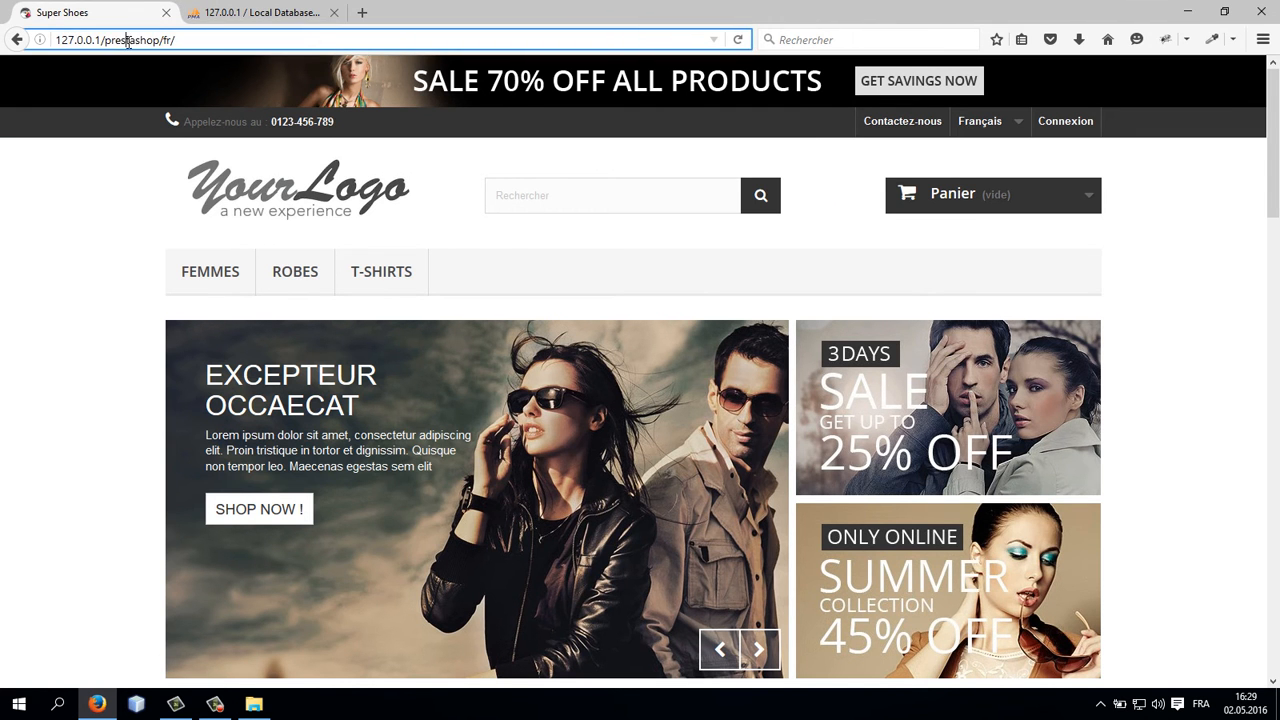
{"action": "left_click_drag", "start_coordinate": [159, 40], "coordinate": [35, 33]}
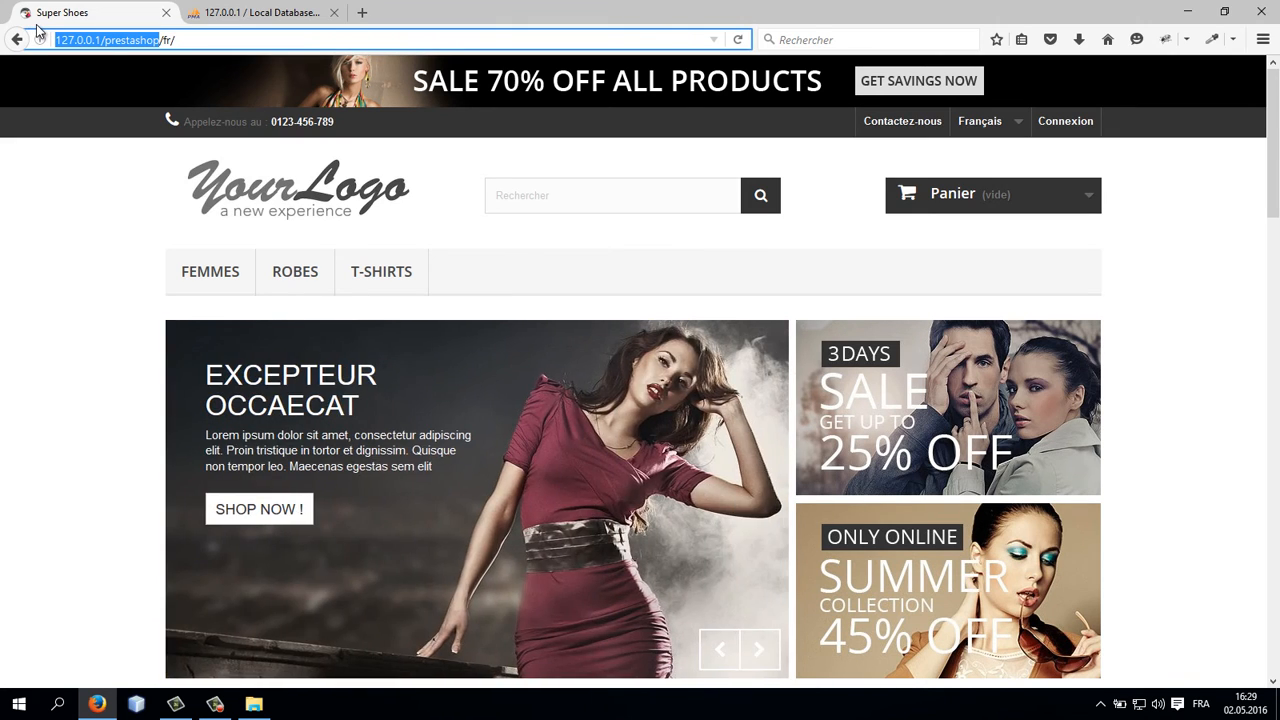
{"action": "key", "text": "ctrl+c"}
{"action": "key", "text": "ctrl+t"}
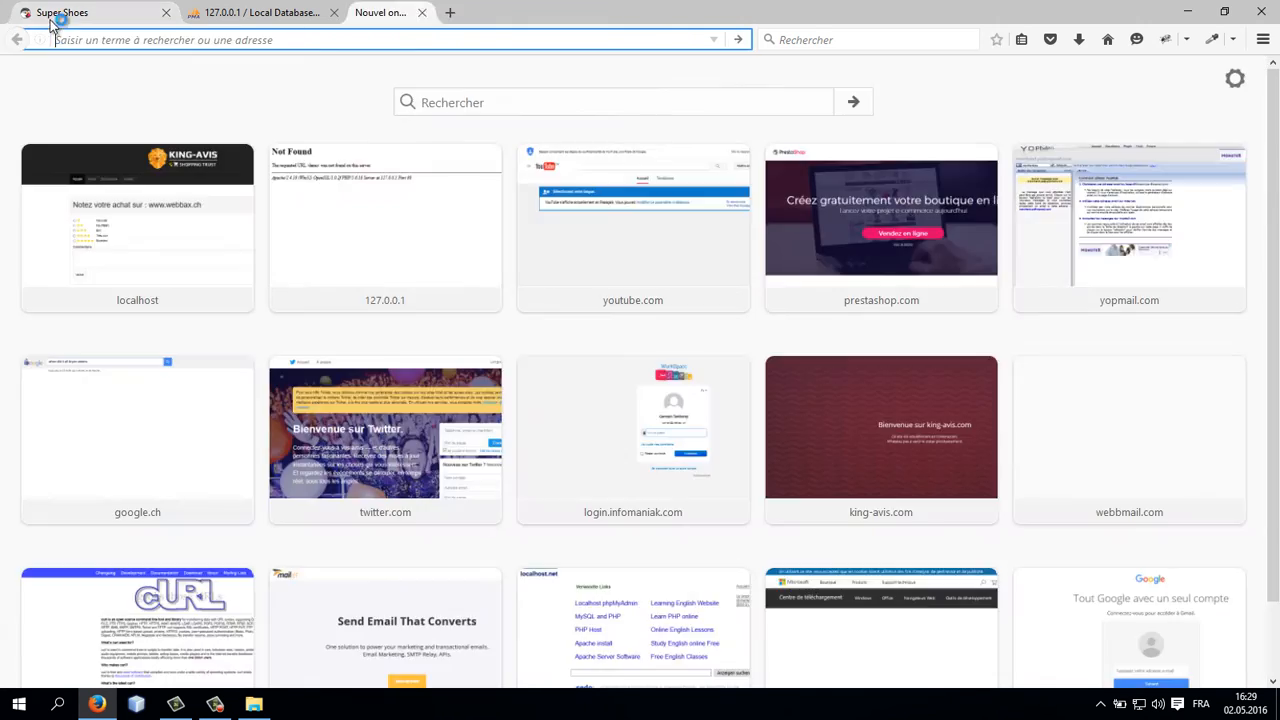
{"action": "key", "text": "ctrl+v"}
{"action": "left_click_drag", "start_coordinate": [400, 12], "coordinate": [232, 8]}
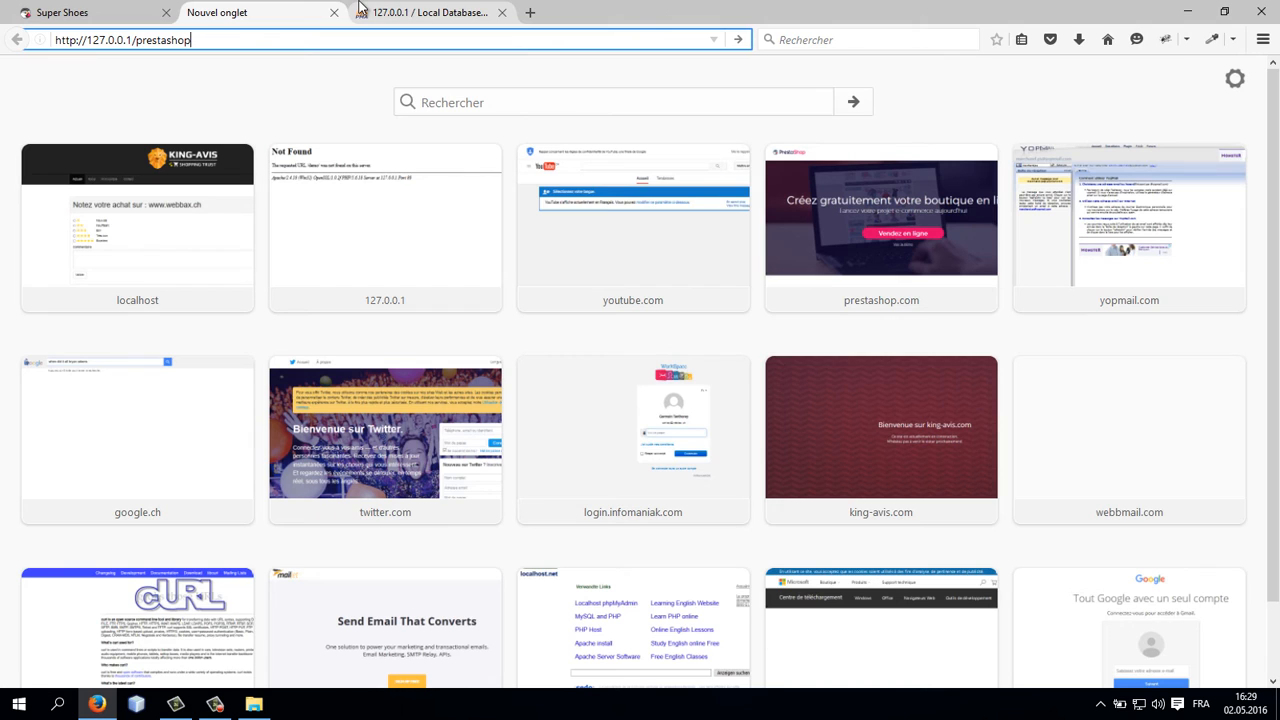
Step: Open the back office at 127.0.0.1/prestashop/administration
{"action": "type", "text": "/"}
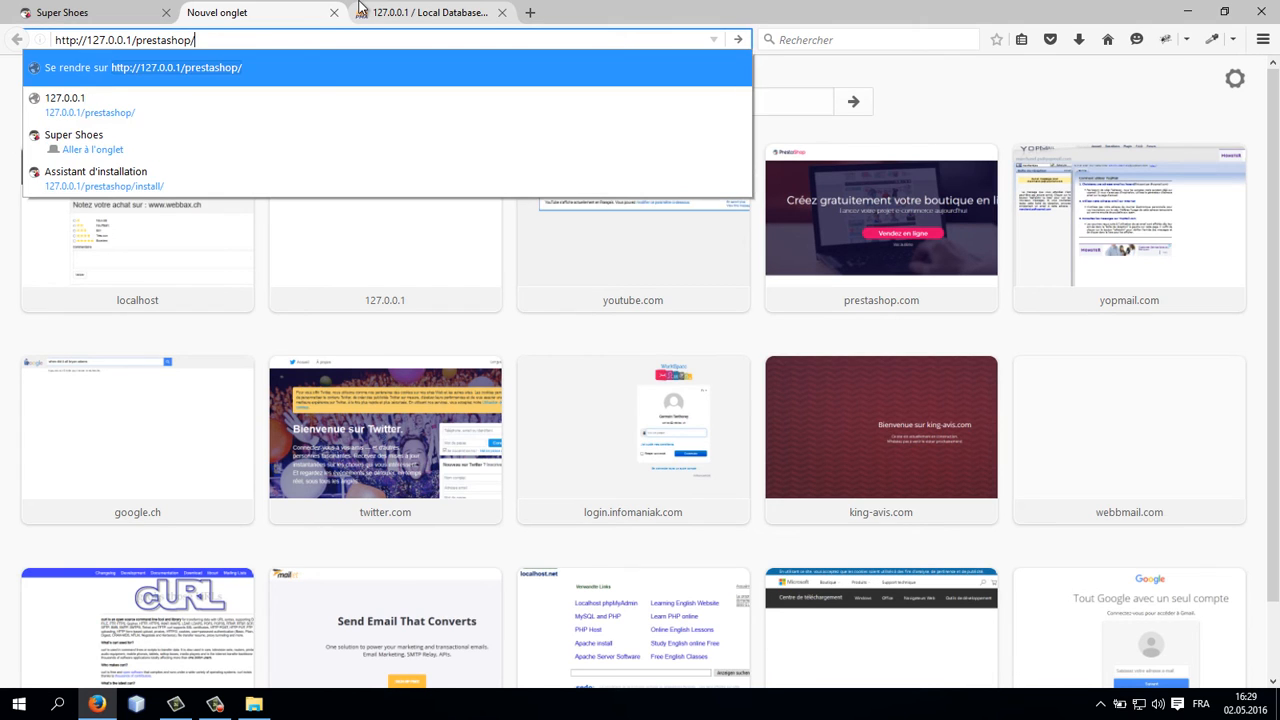
{"action": "type", "text": "a"}
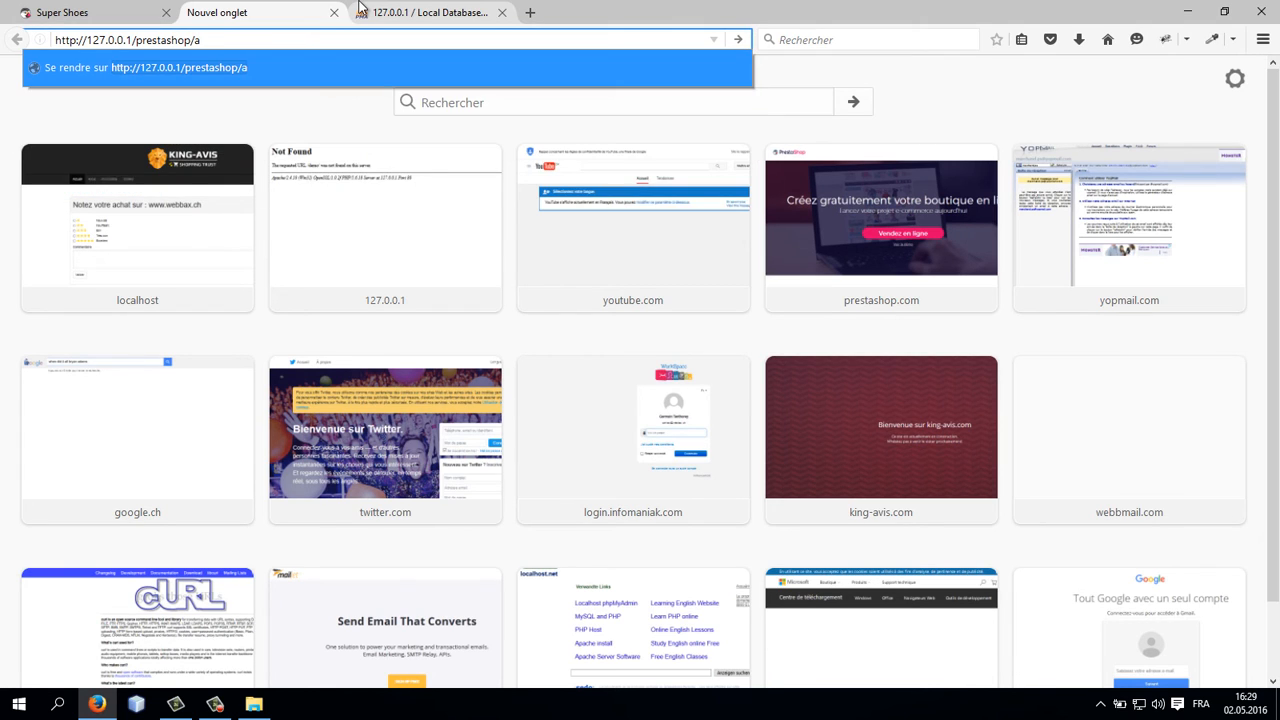
{"action": "type", "text": "mdin"}
{"action": "key", "text": "BackSpace"}
{"action": "key", "text": "BackSpace"}
{"action": "key", "text": "BackSpace"}
{"action": "key", "text": "BackSpace"}
{"action": "type", "text": "dmin"}
{"action": "key", "text": "BackSpace"}
{"action": "type", "text": "inistration"}
{"action": "key", "text": "Return"}
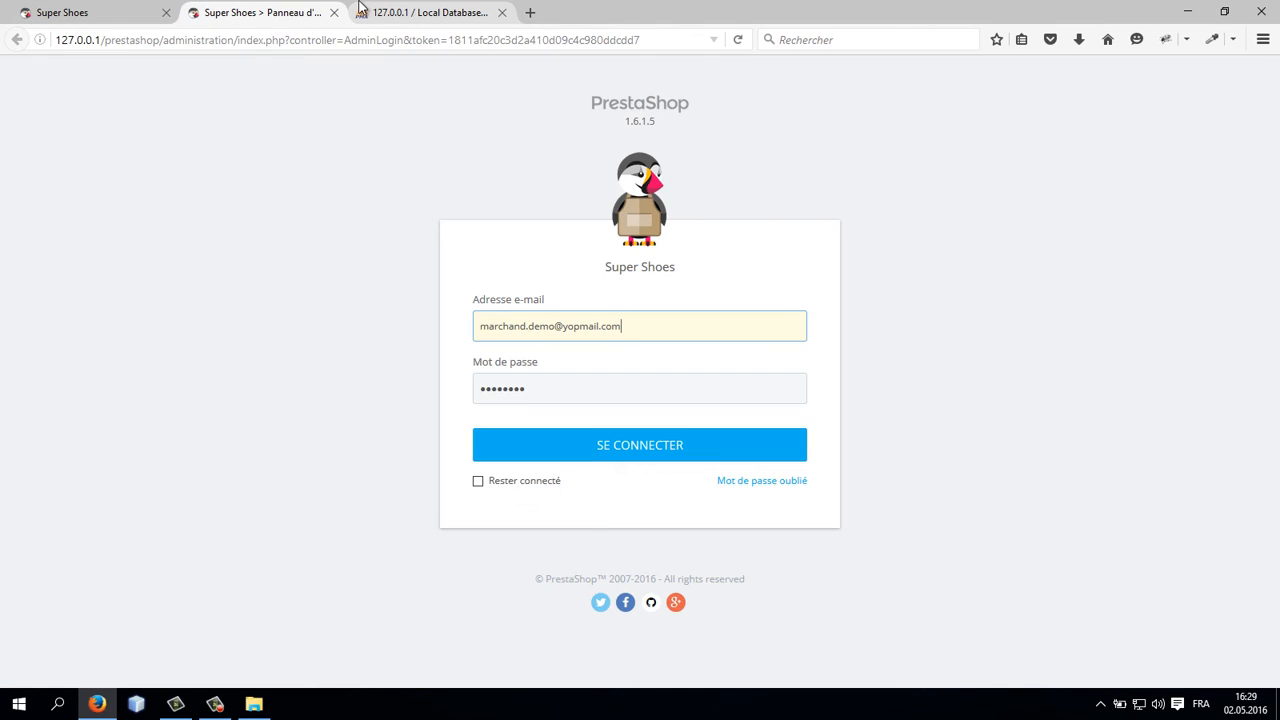
Step: Try to log into the back office with a client e-mail address and the account password
{"action": "key", "text": "ctrl+a"}
{"action": "key", "text": "BackSpace"}
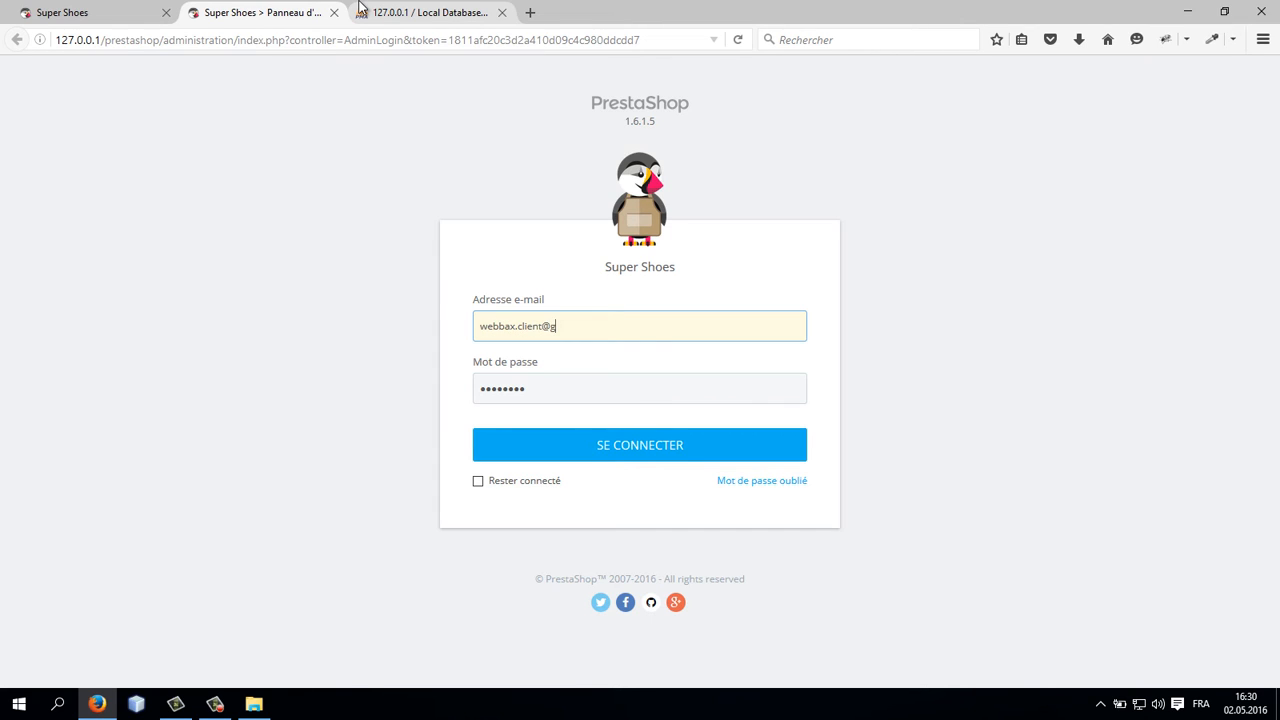
{"action": "key", "text": "Tab"}
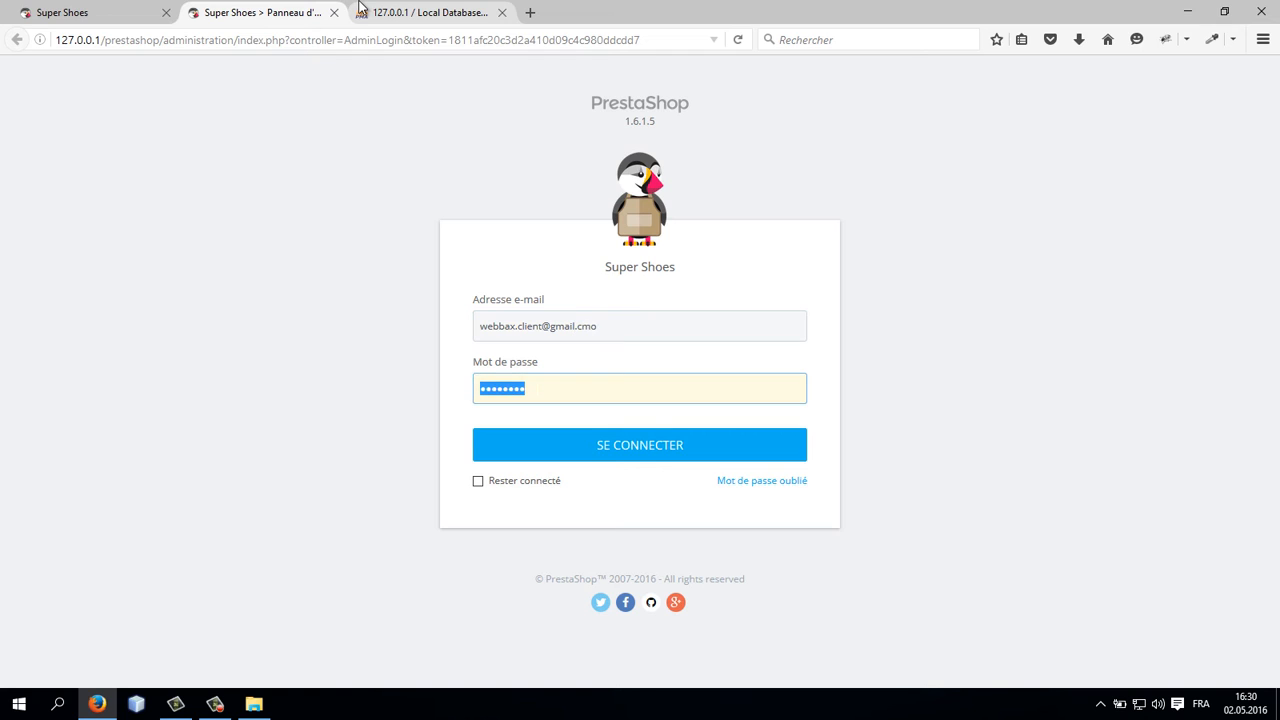
{"action": "left_click_drag", "start_coordinate": [578, 326], "coordinate": [637, 313]}
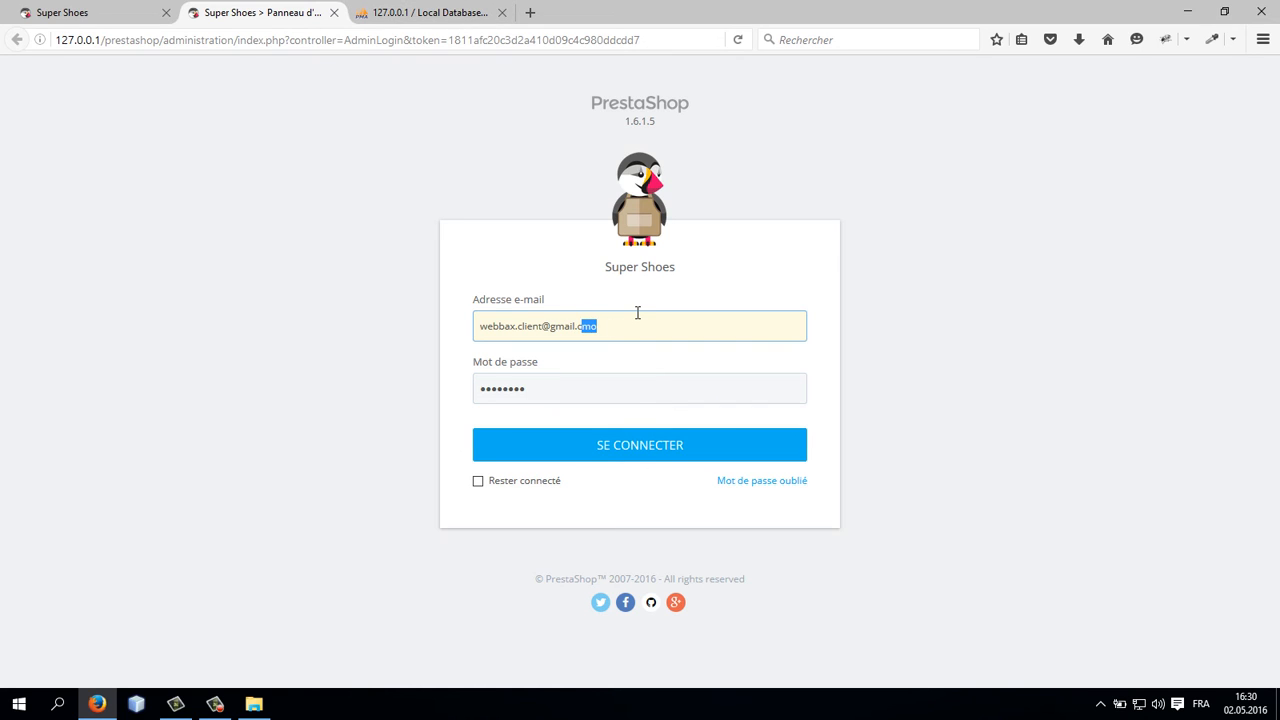
{"action": "type", "text": "om"}
{"action": "key", "text": "Tab"}
{"action": "type", "text": "••••••••"}
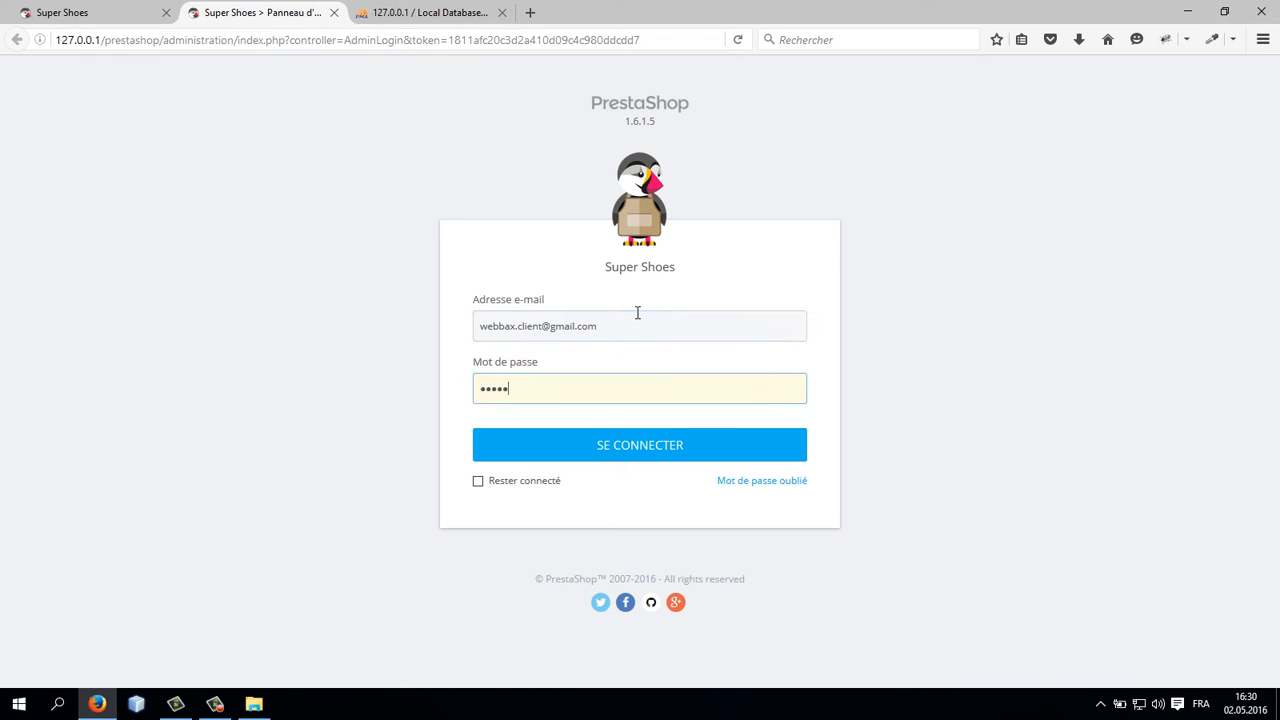
{"action": "key", "text": "Return"}
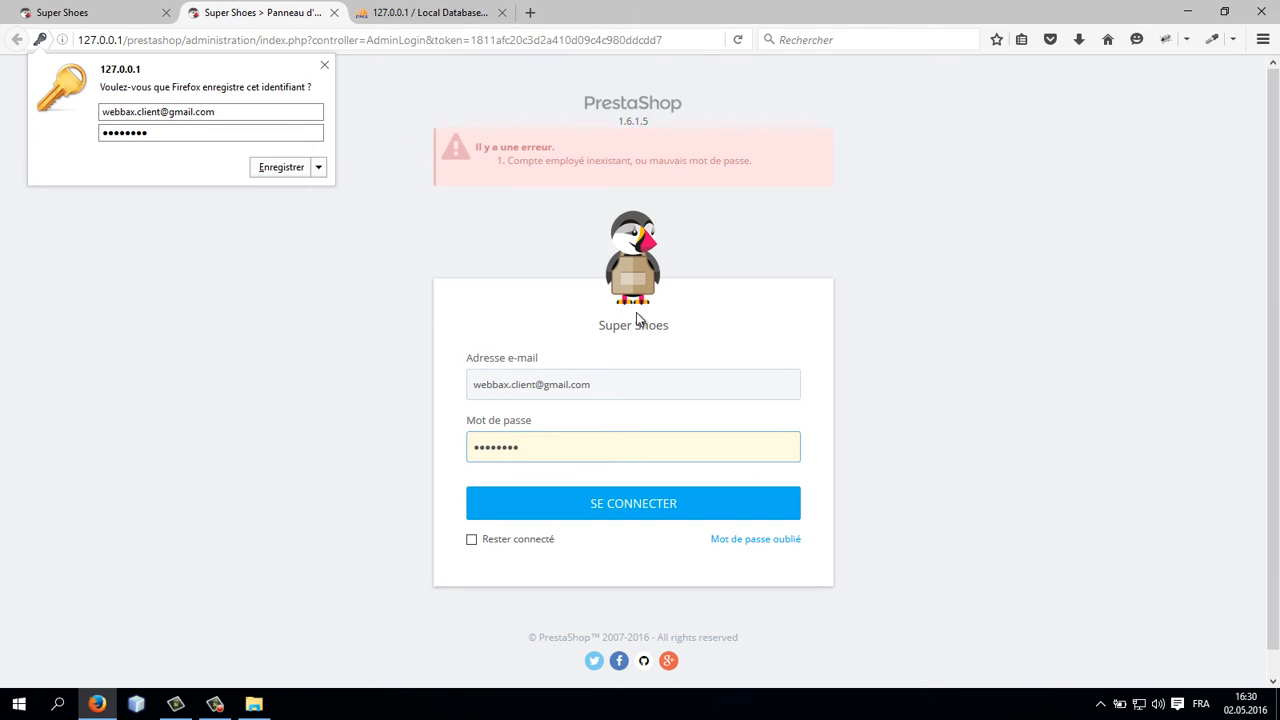
Step: Log into the back office with the merchant e-mail, the account password and Rester connecté checked, saving the login
{"action": "key", "text": "ctrl+a"}
{"action": "left_click", "coordinate": [649, 380]}
{"action": "key", "text": "ctrl+a"}
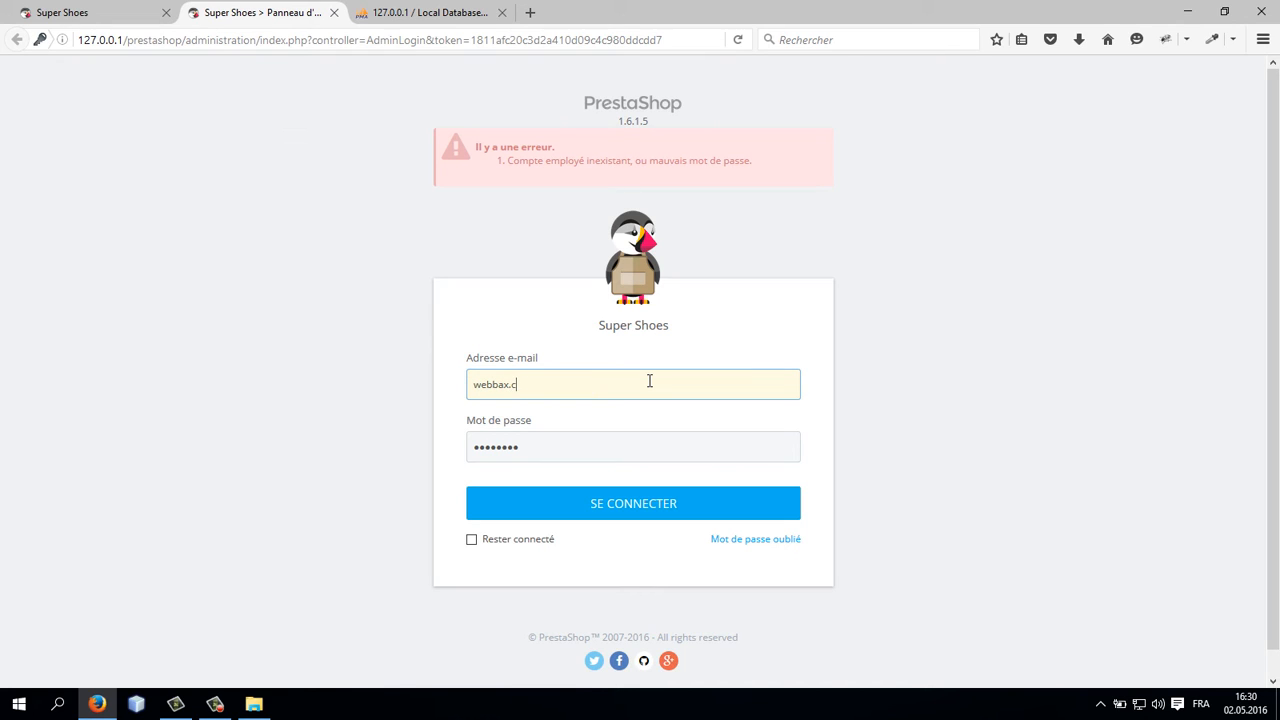
{"action": "key", "text": "Tab"}
{"action": "type", "text": "••••••••"}
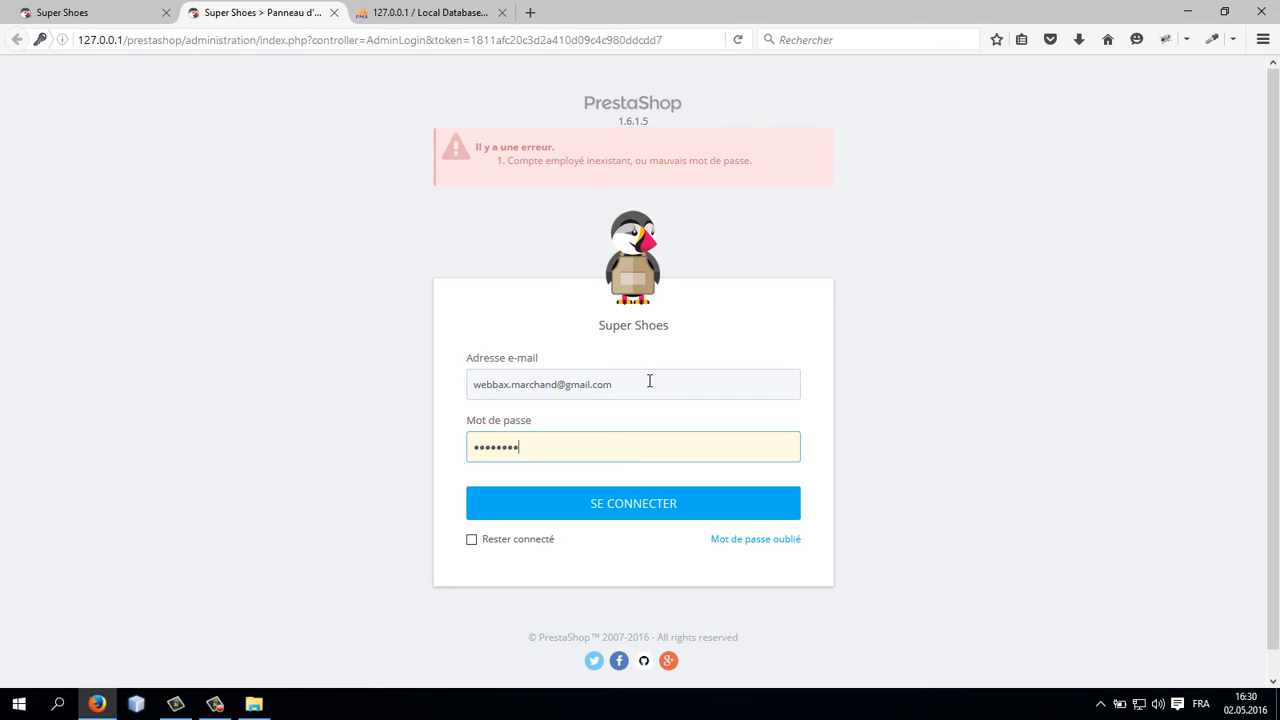
{"action": "left_click", "coordinate": [524, 540]}
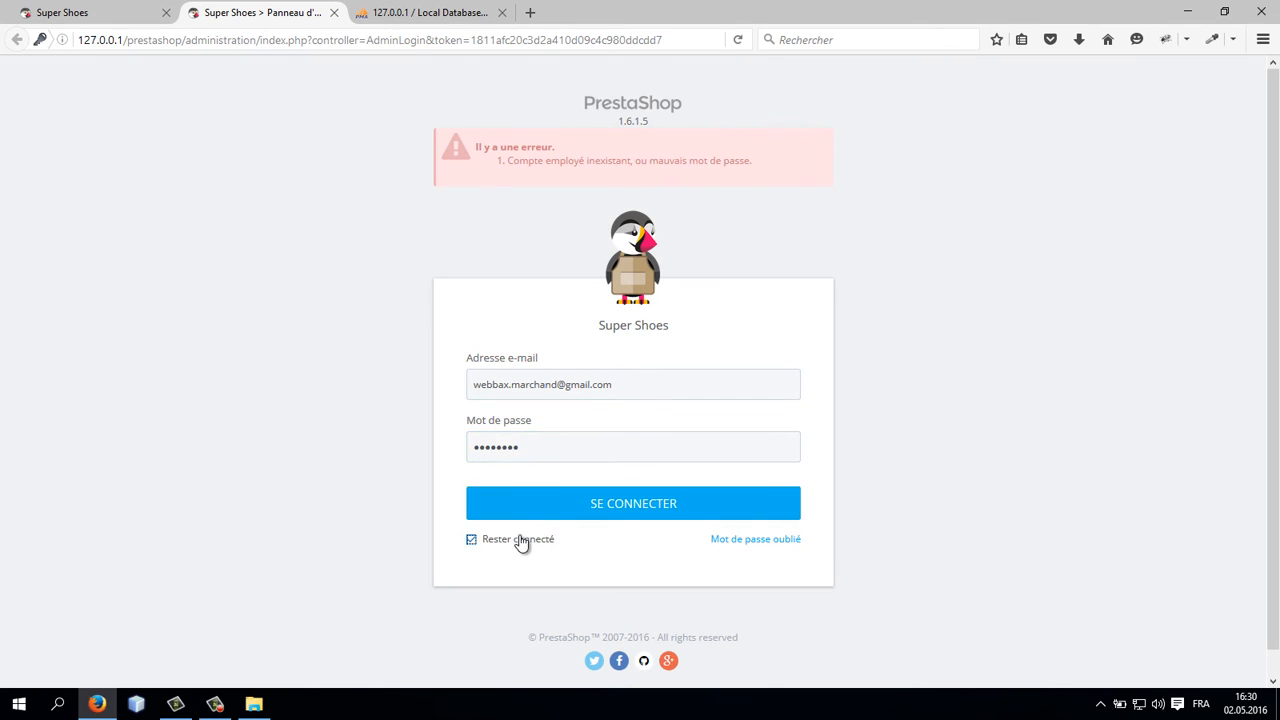
{"action": "key", "text": "Return"}
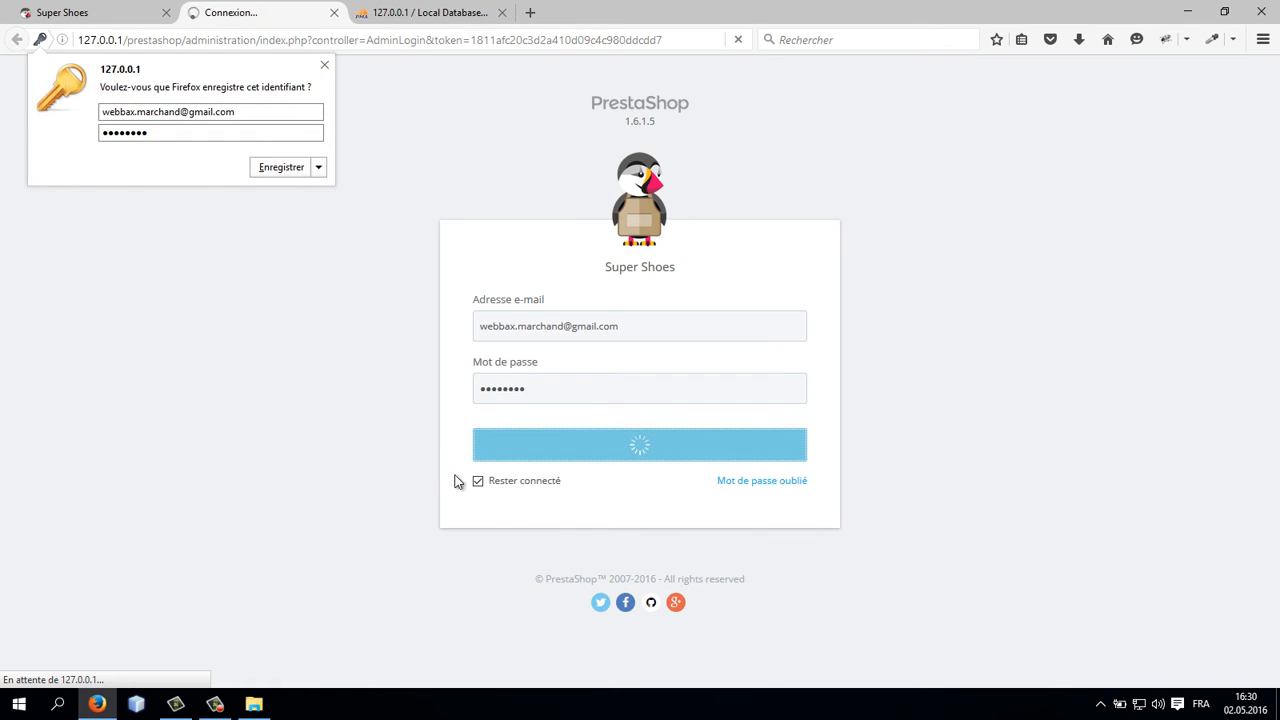
{"action": "left_click", "coordinate": [297, 168]}
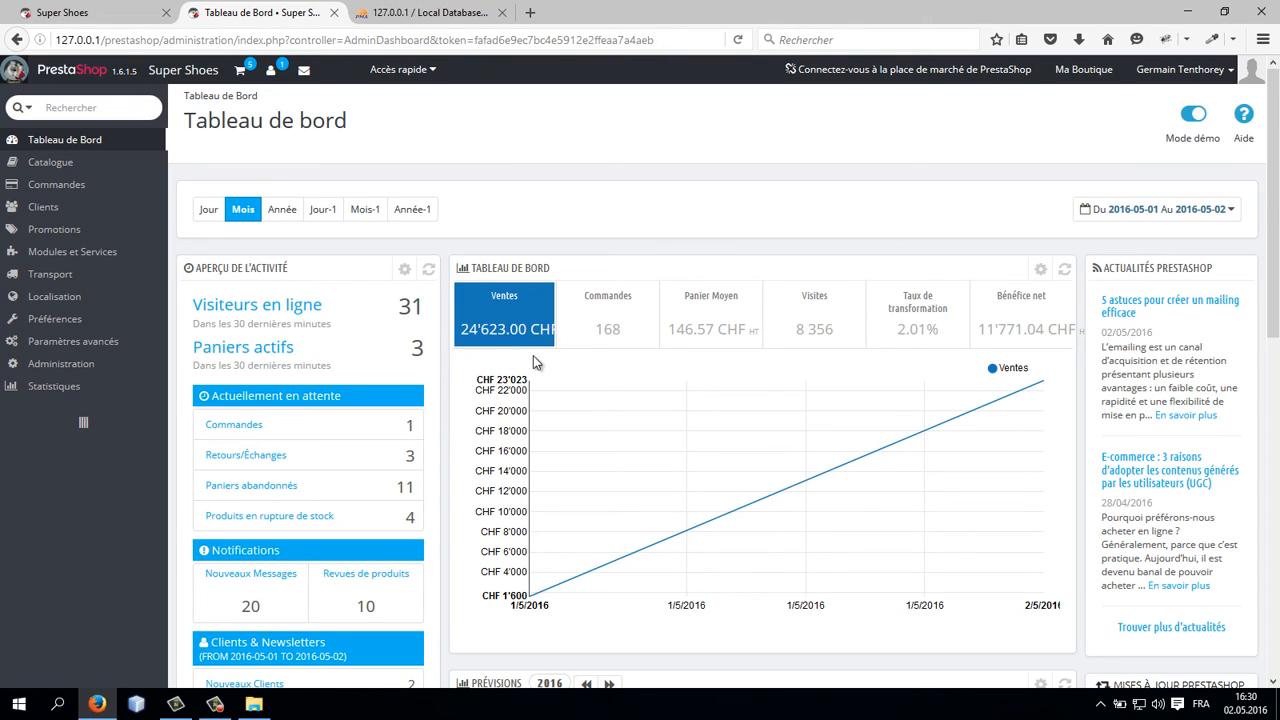
Step: Turn off the dashboard's demo mode
{"action": "left_click", "coordinate": [1188, 117]}
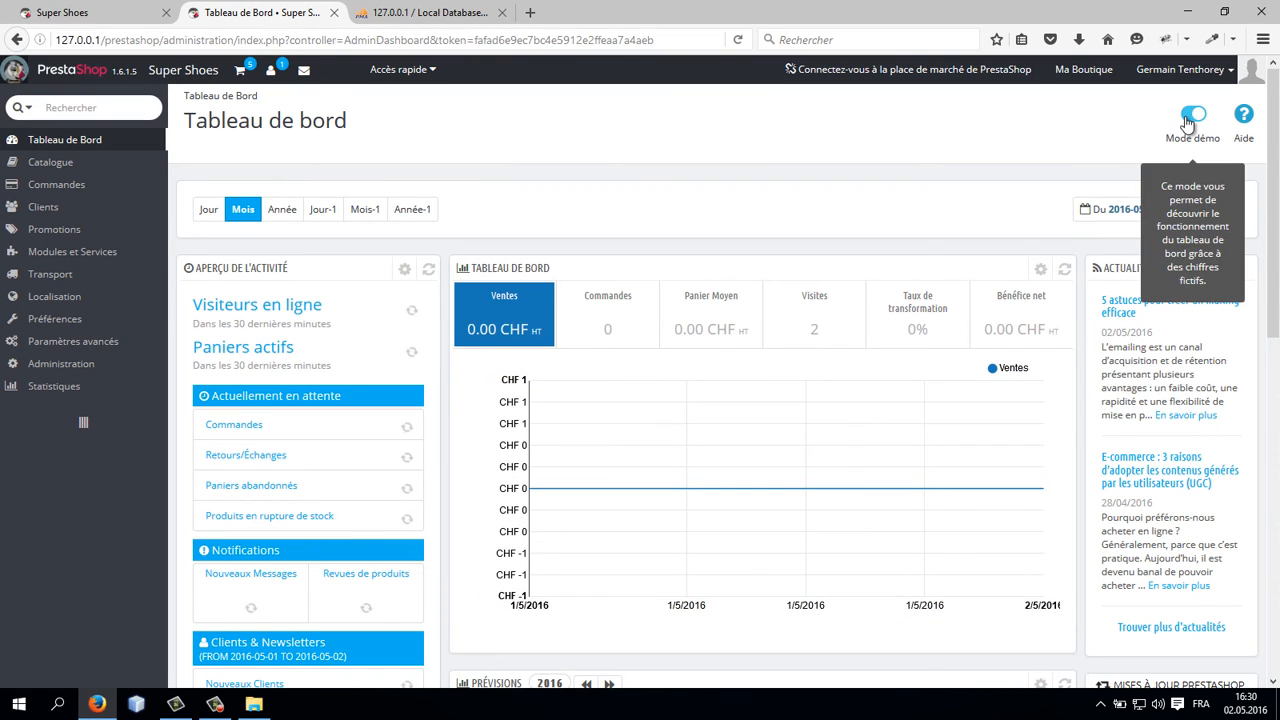
{"action": "left_click", "coordinate": [1181, 125]}
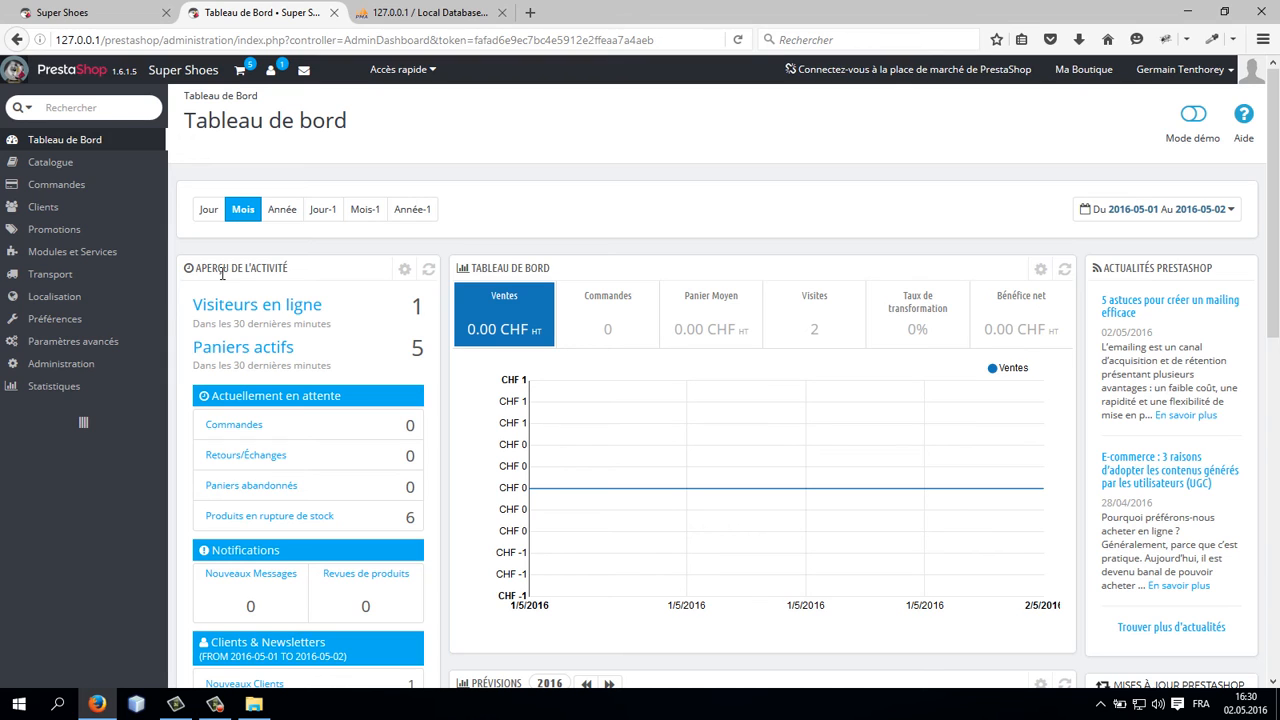
Step: Search the modules list for expertis and uninstall the Expertise PrestaShop module
{"action": "mouse_move", "coordinate": [97, 251]}
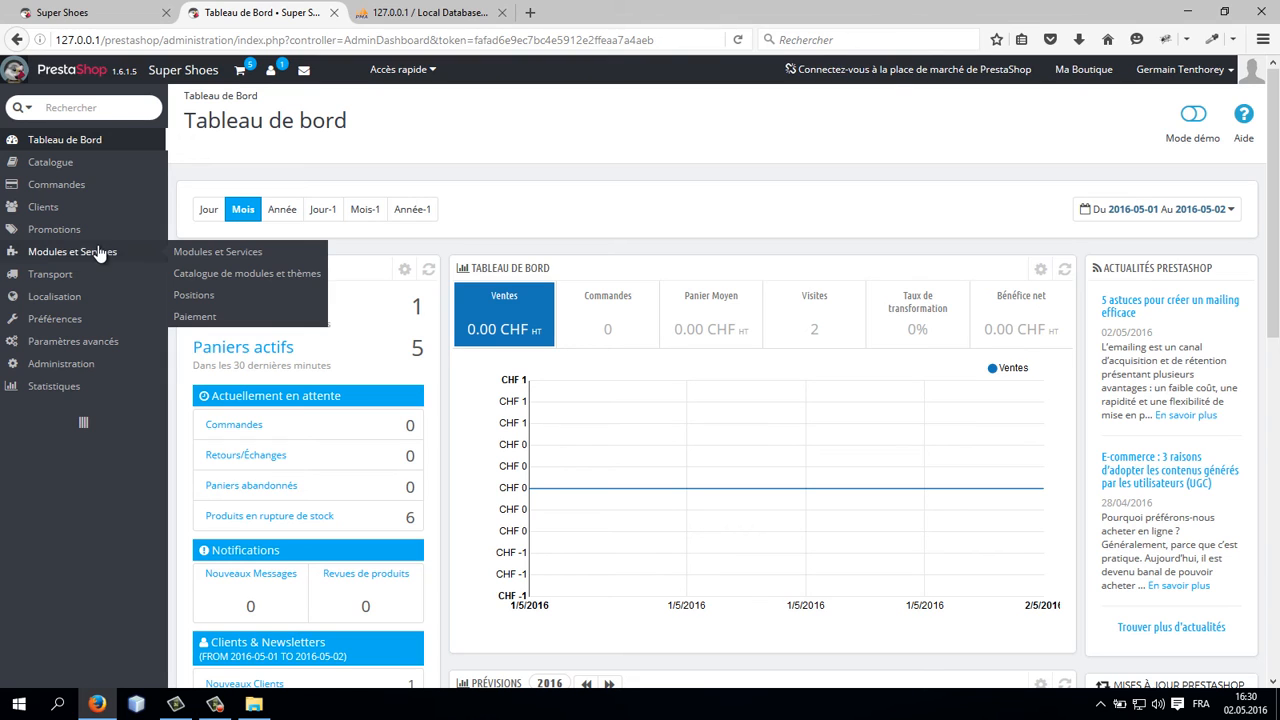
{"action": "left_click", "coordinate": [215, 256]}
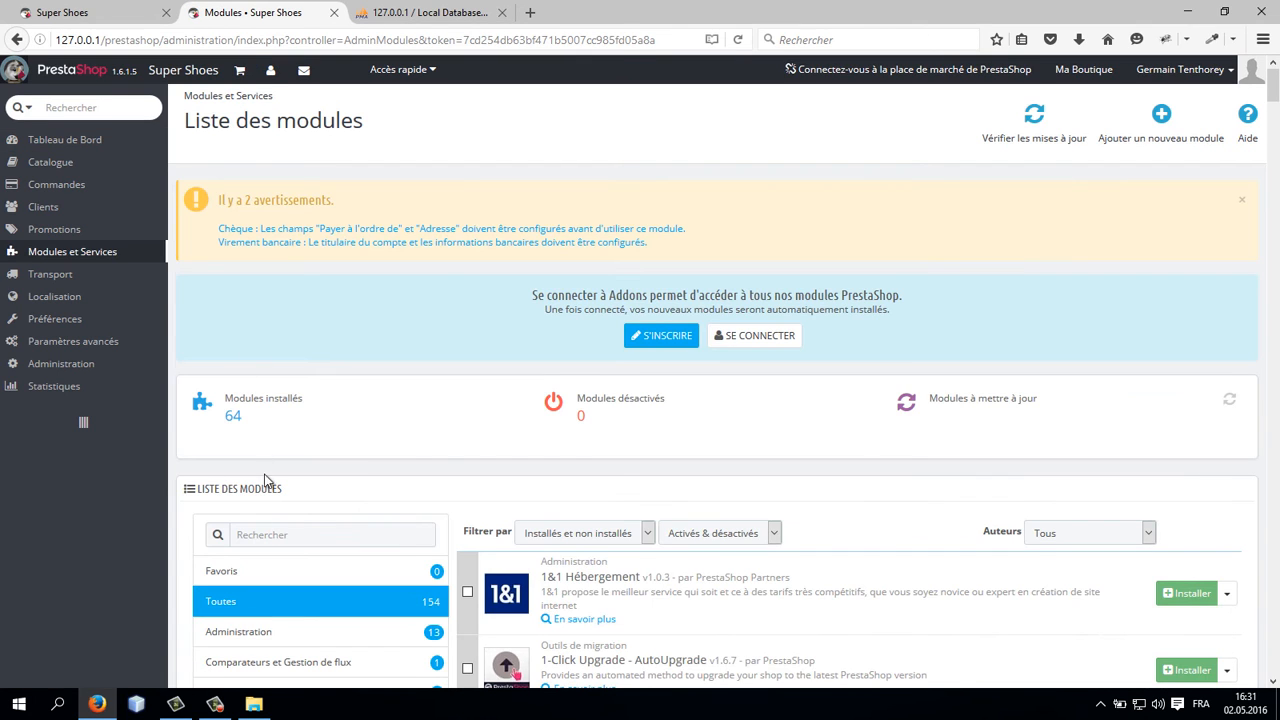
{"action": "left_click", "coordinate": [298, 532]}
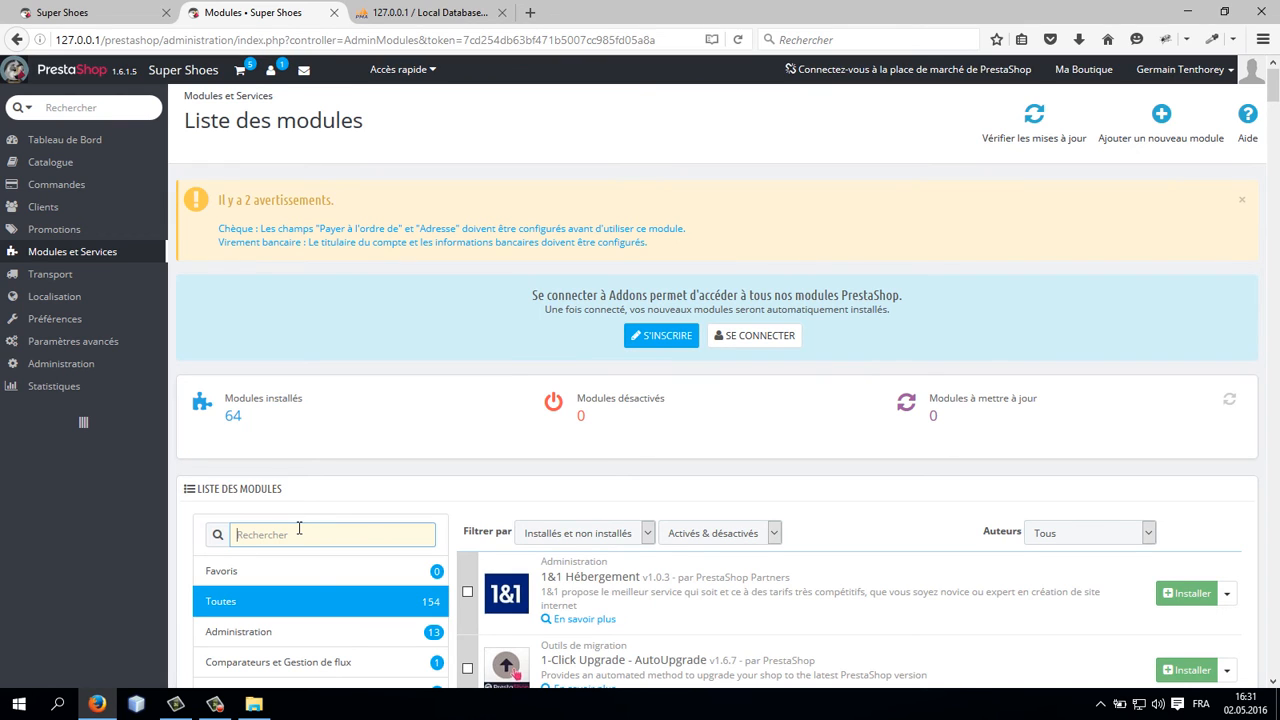
{"action": "type", "text": "expert"}
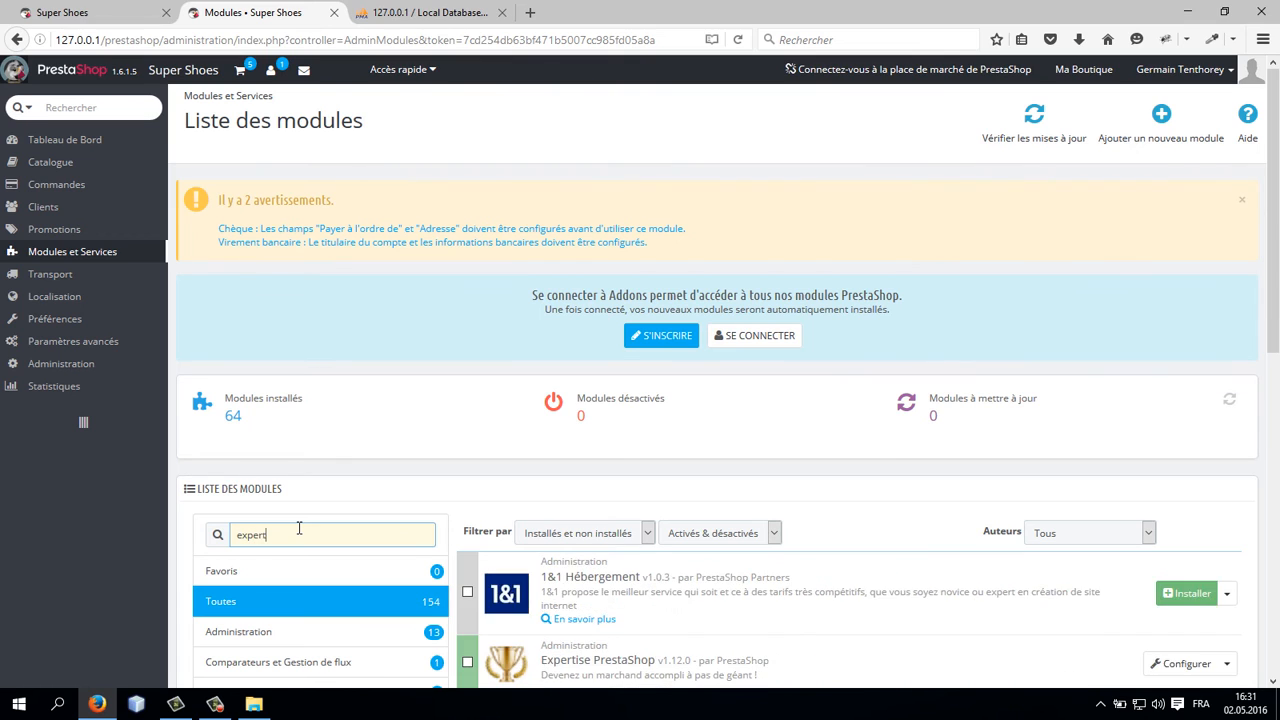
{"action": "type", "text": "is"}
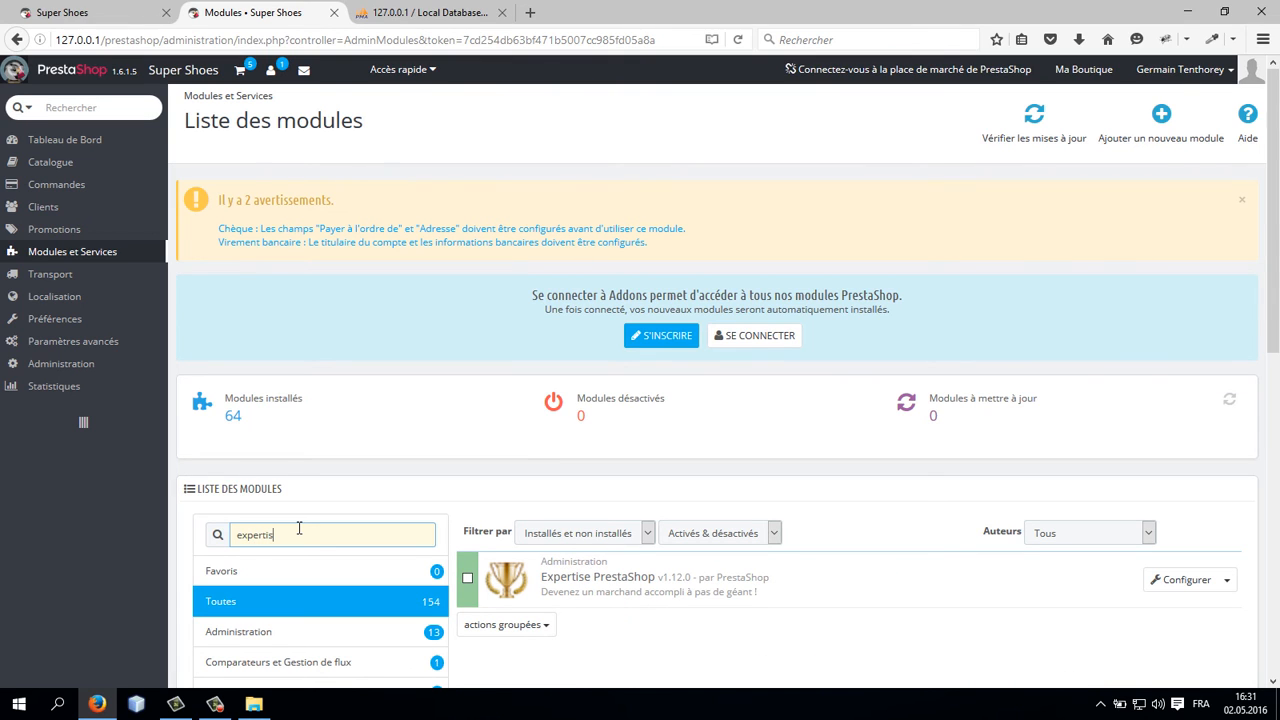
{"action": "left_click", "coordinate": [1228, 582]}
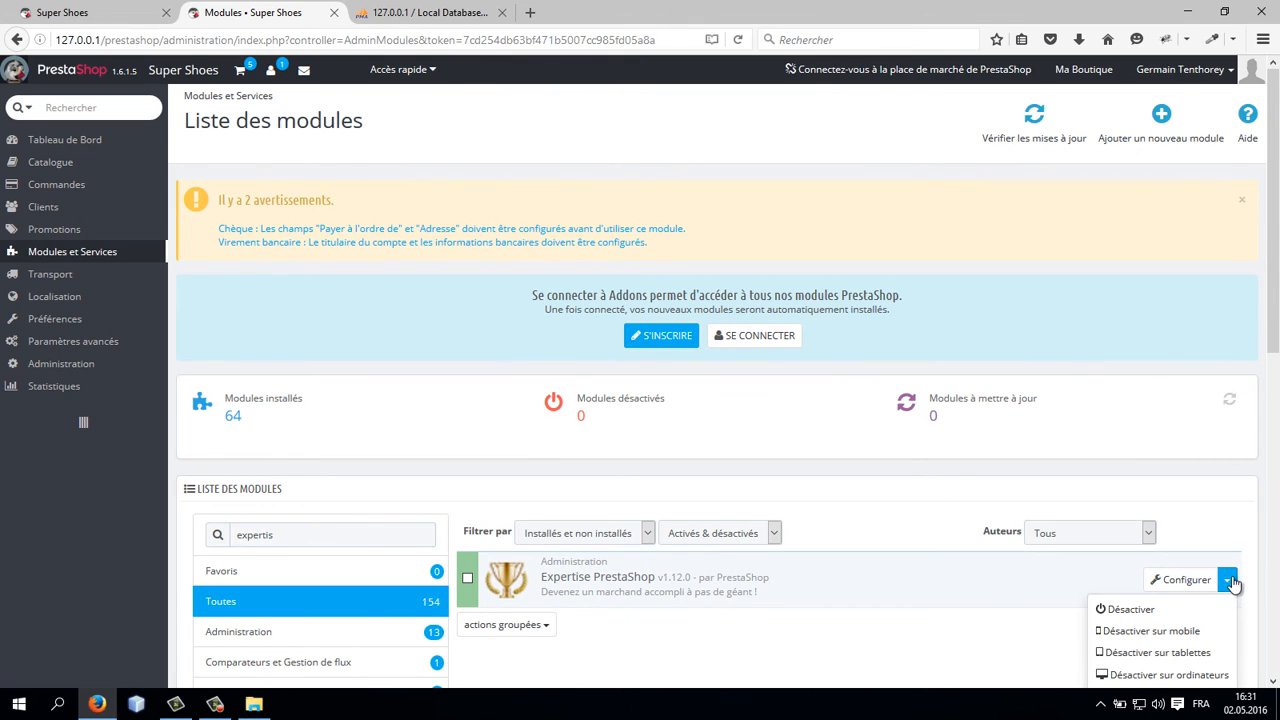
{"action": "scroll", "coordinate": [1228, 582], "scroll_direction": "down", "scroll_amount": 2}
{"action": "left_click", "coordinate": [1153, 536]}
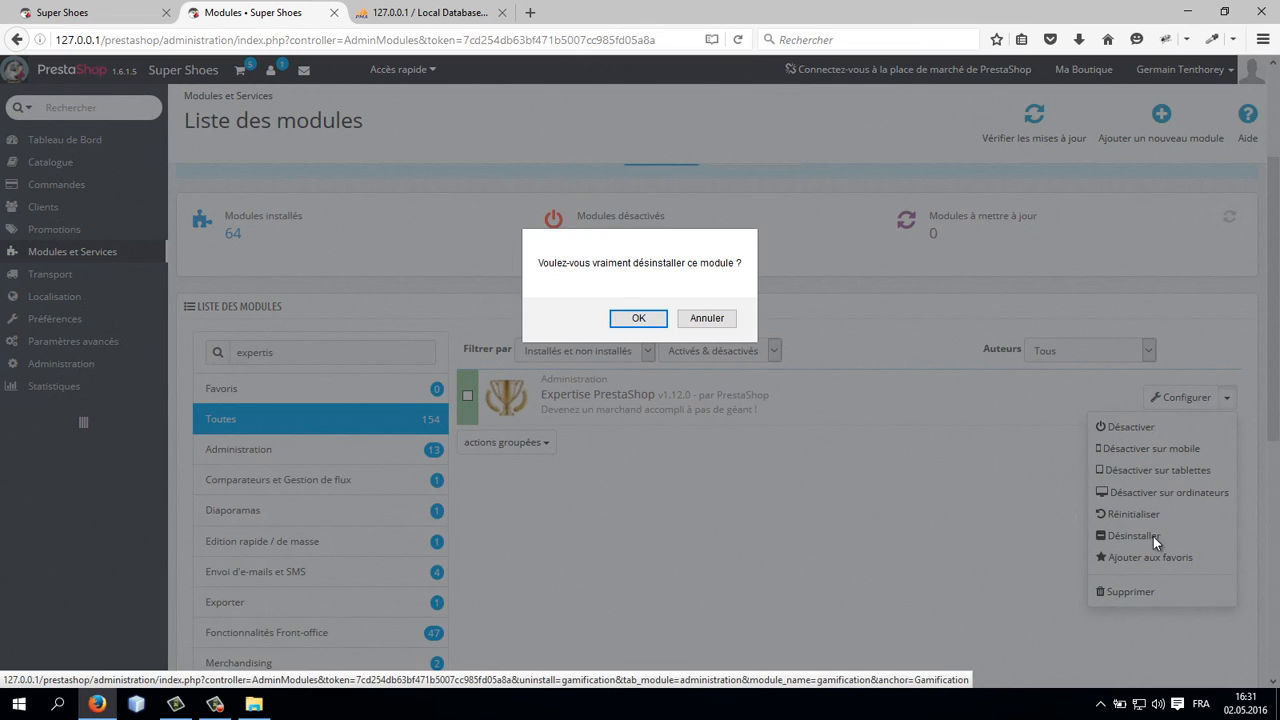
{"action": "left_click", "coordinate": [641, 320]}
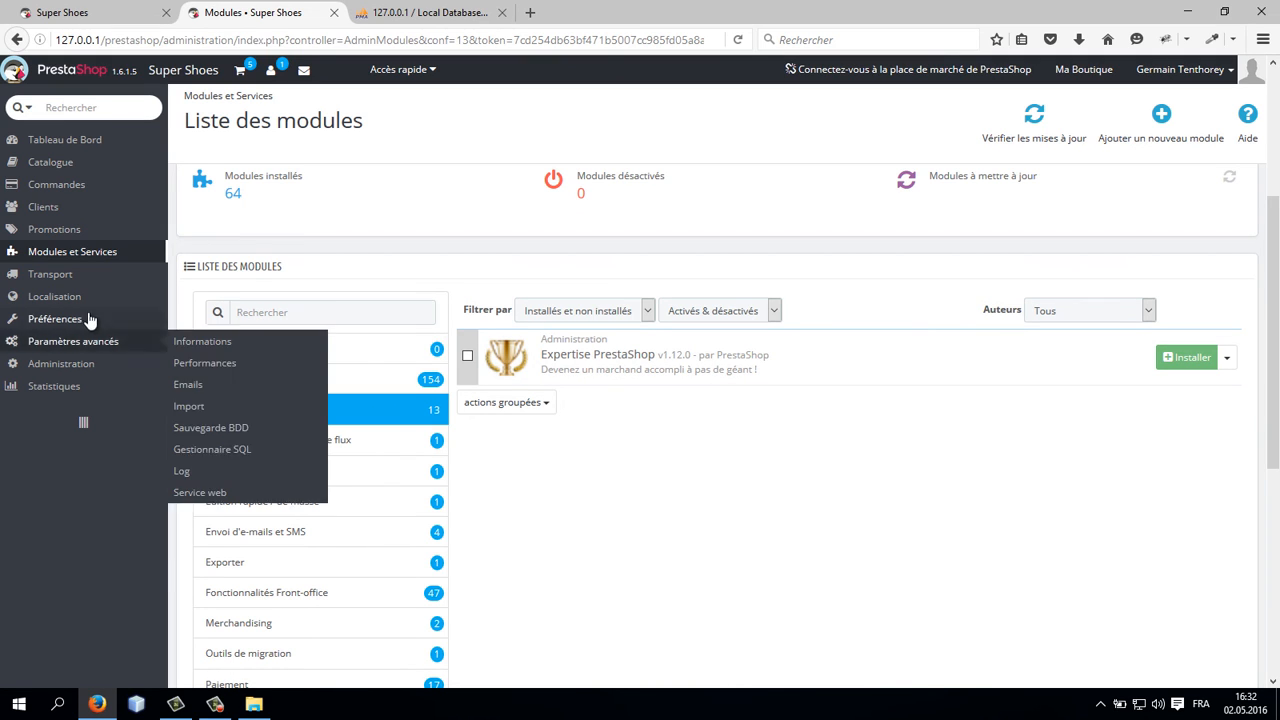
Step: Open the Performances settings, set template compilation to recompile when templates are updated, turn the cache off and save
{"action": "mouse_move", "coordinate": [86, 320]}
{"action": "mouse_move", "coordinate": [114, 341]}
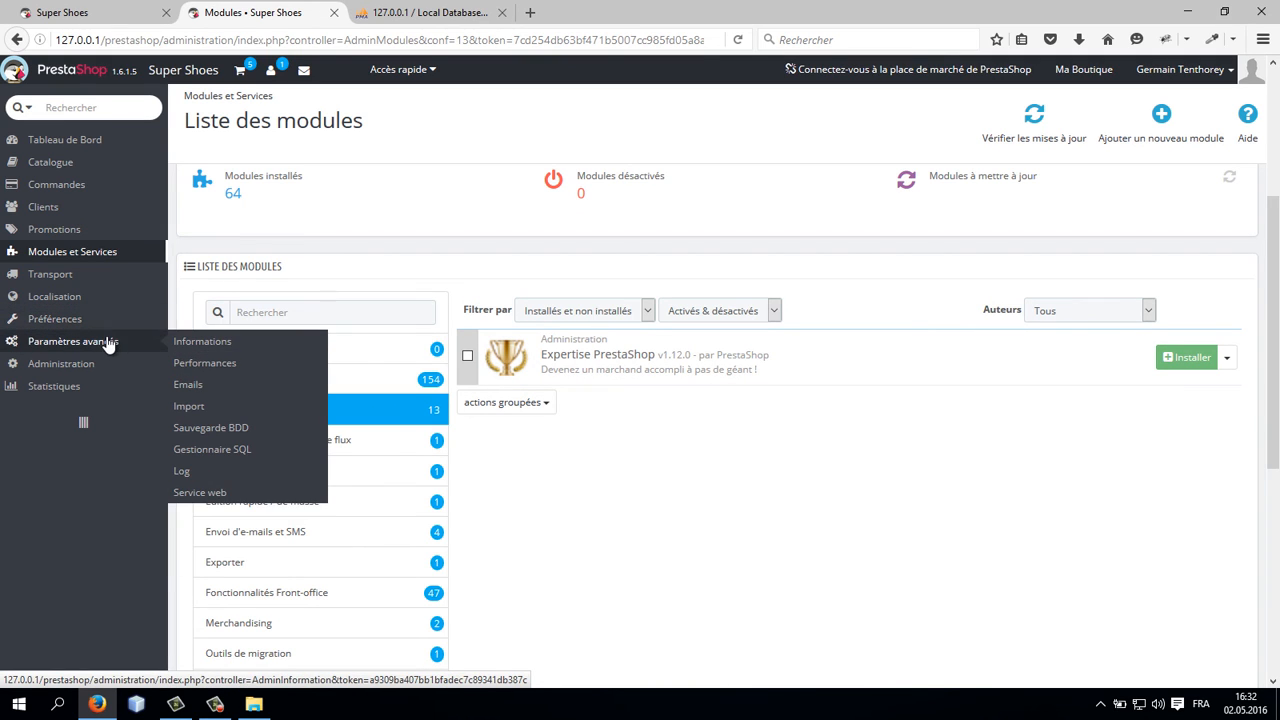
{"action": "left_click", "coordinate": [196, 366]}
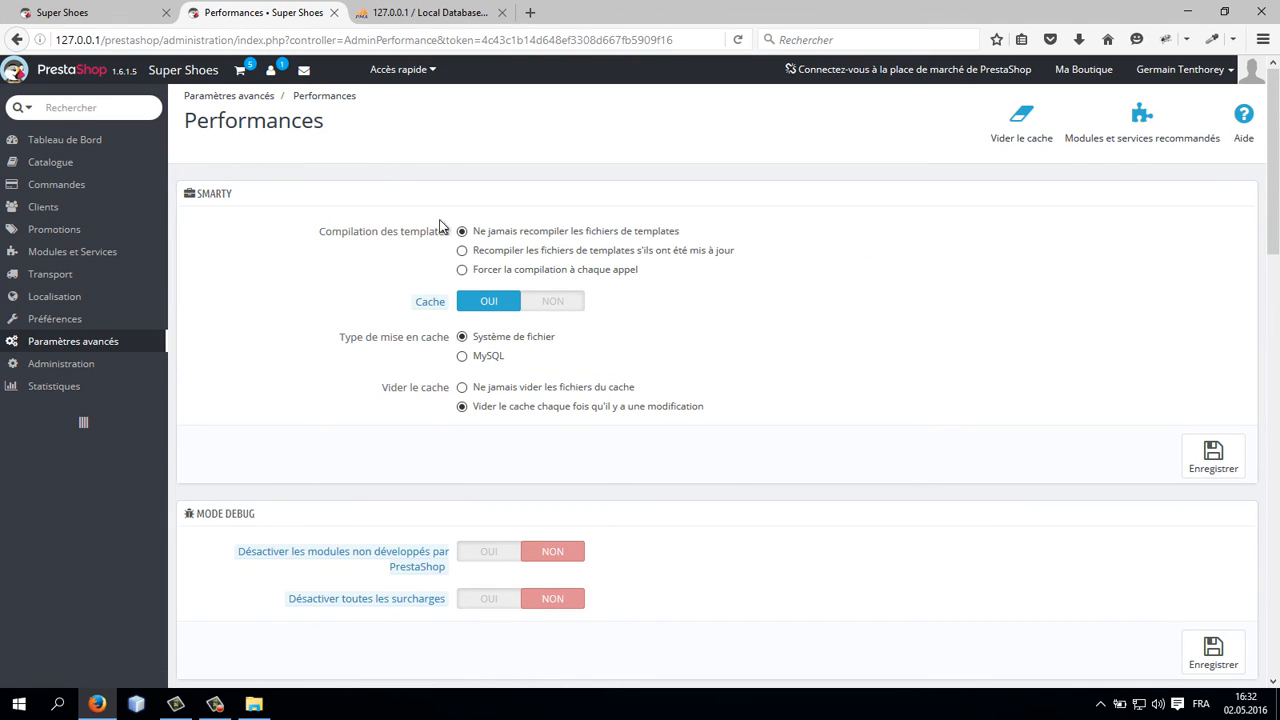
{"action": "left_click", "coordinate": [553, 304]}
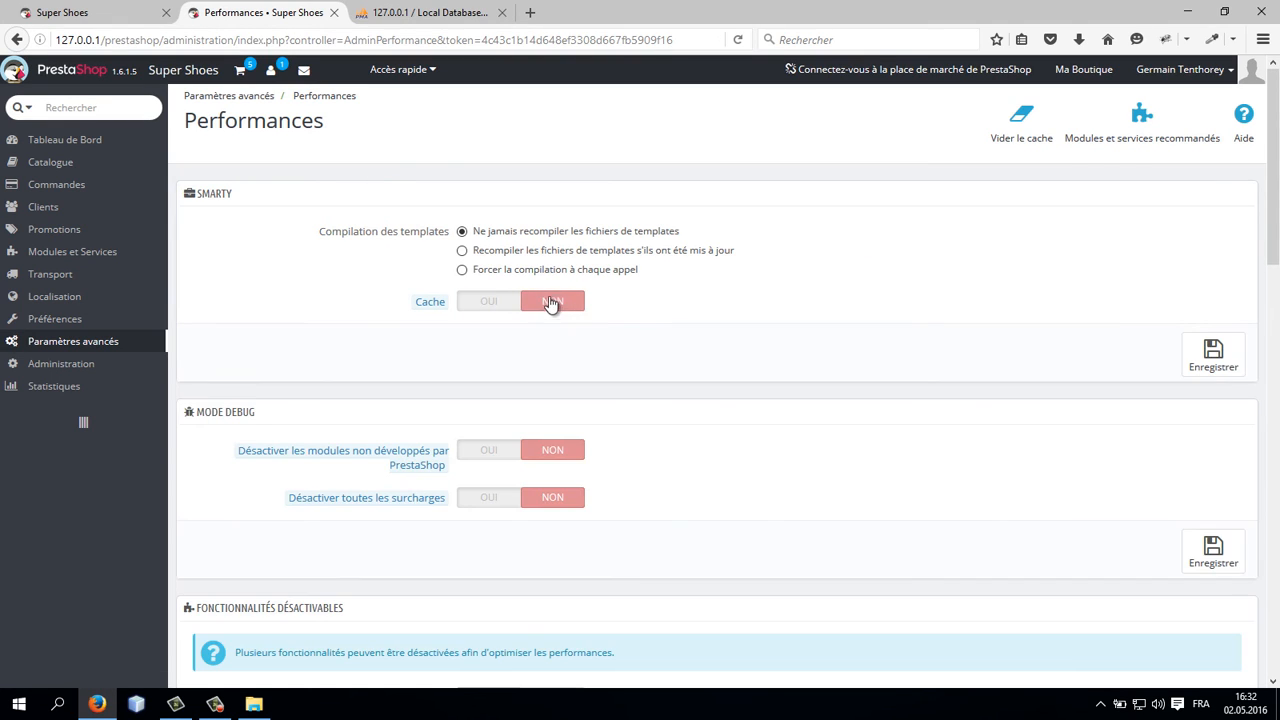
{"action": "left_click", "coordinate": [491, 258]}
{"action": "left_click", "coordinate": [1215, 356]}
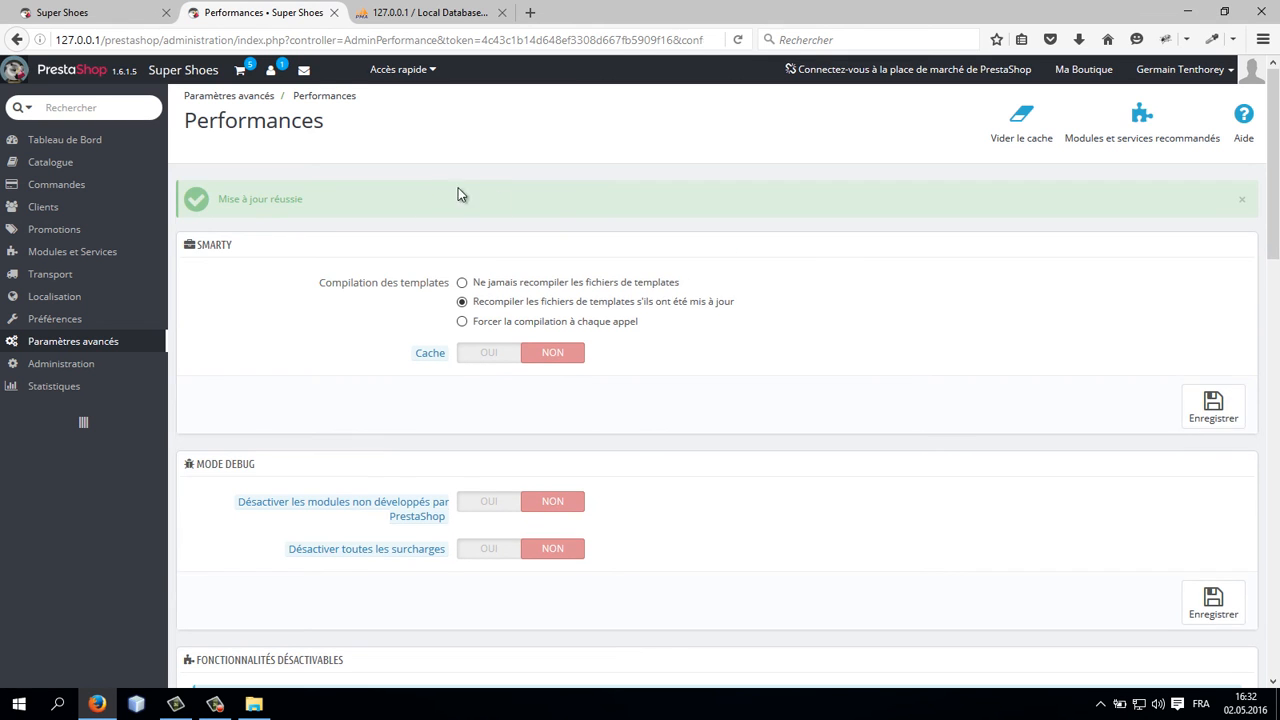
Step: Reload the storefront to check it, then return to the back office Performances page
{"action": "scroll", "coordinate": [830, 252], "scroll_direction": "down", "scroll_amount": 5}
{"action": "scroll", "coordinate": [830, 255], "scroll_direction": "down", "scroll_amount": 6}
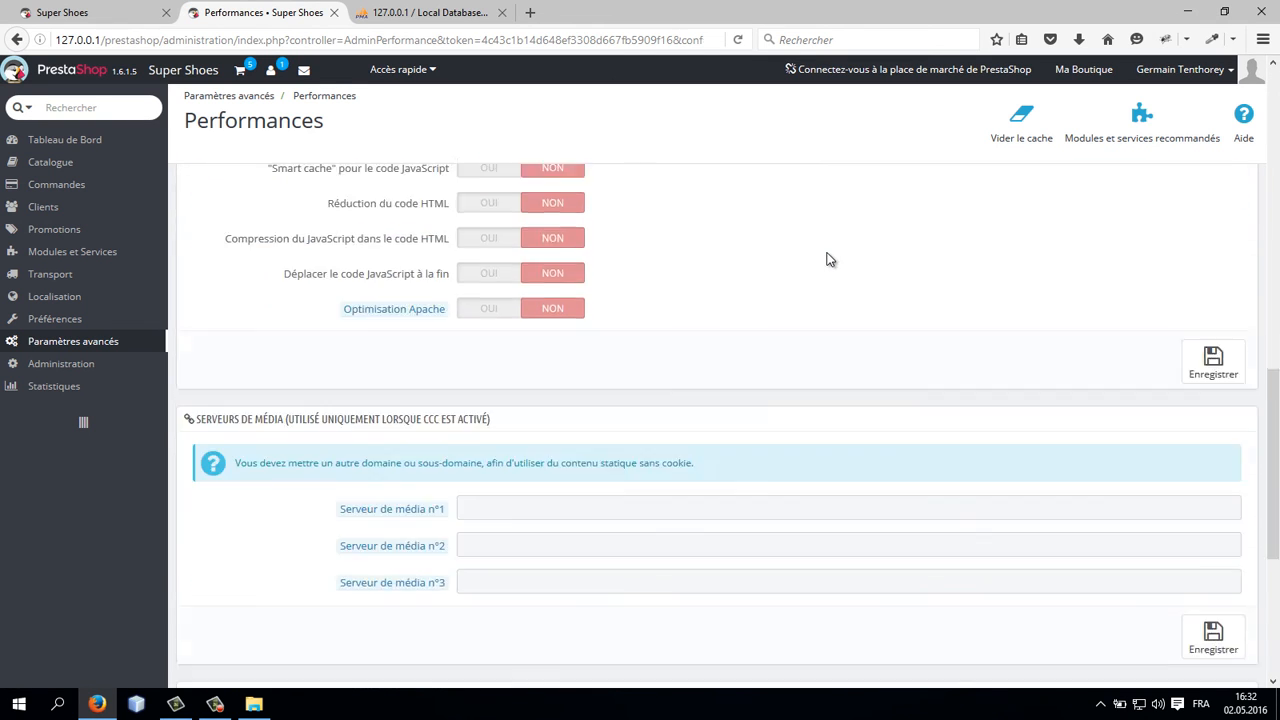
{"action": "scroll", "coordinate": [700, 245], "scroll_direction": "up", "scroll_amount": 7}
{"action": "scroll", "coordinate": [637, 243], "scroll_direction": "up", "scroll_amount": 5}
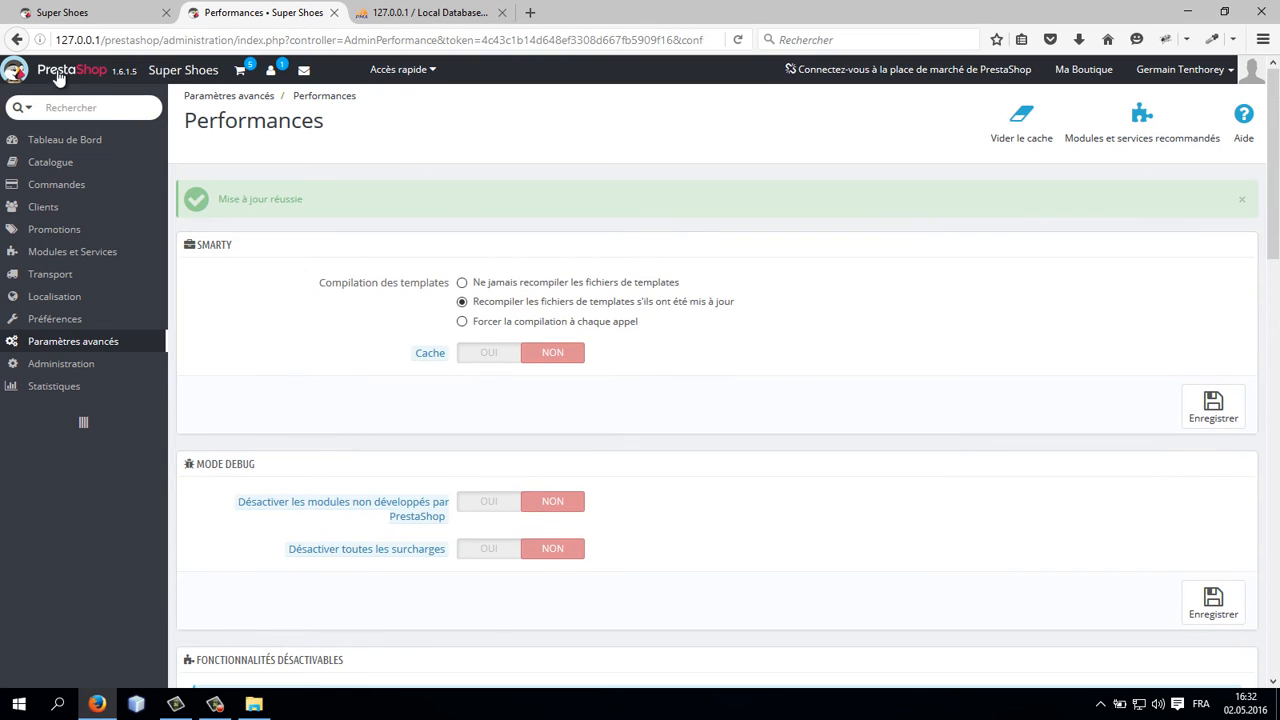
{"action": "left_click", "coordinate": [95, 15]}
{"action": "key", "text": "F5"}
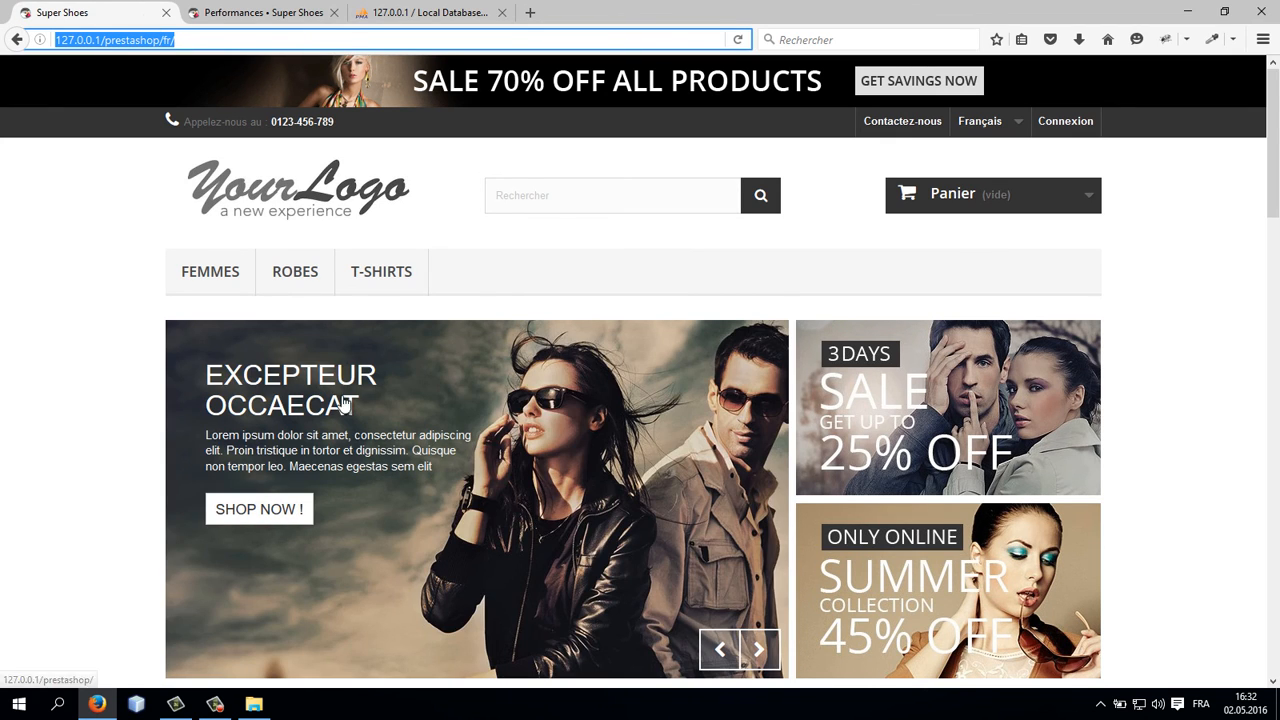
{"action": "left_click", "coordinate": [265, 12]}
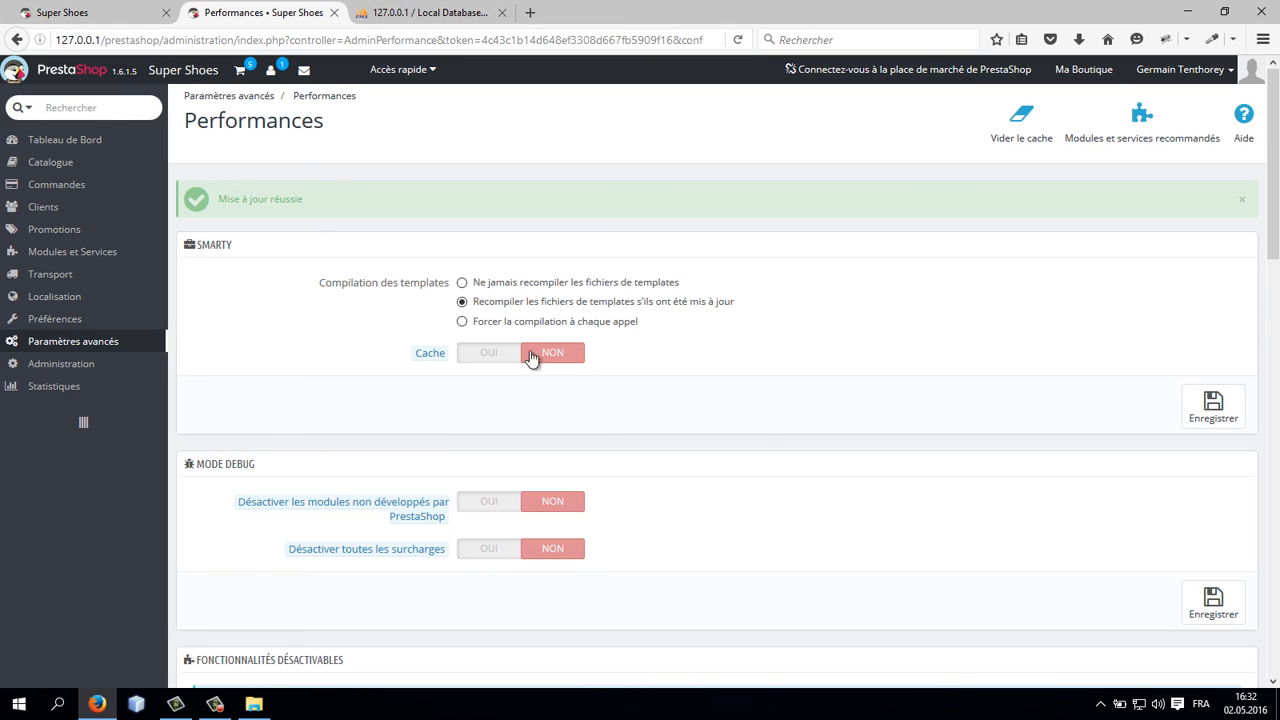
Step: Open the Emails settings and send a test e-mail with the default PHP mail() configuration
{"action": "mouse_move", "coordinate": [55, 326]}
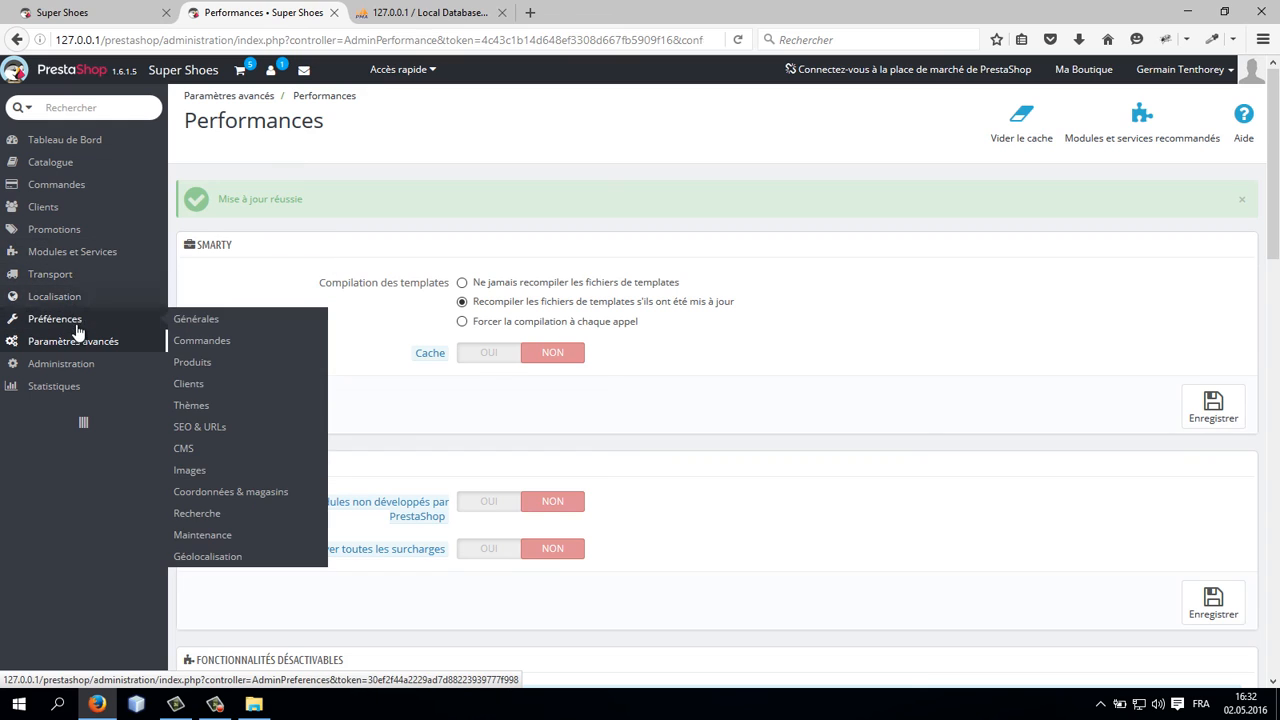
{"action": "mouse_move", "coordinate": [100, 342]}
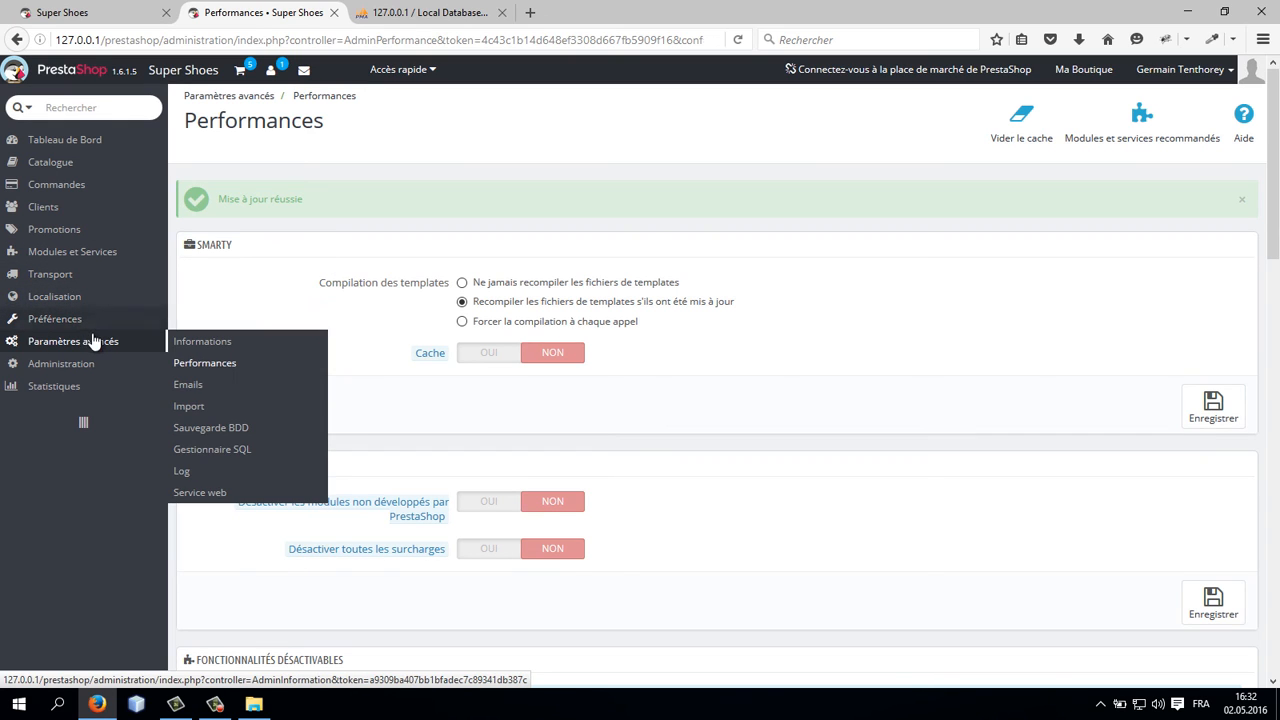
{"action": "left_click", "coordinate": [192, 389]}
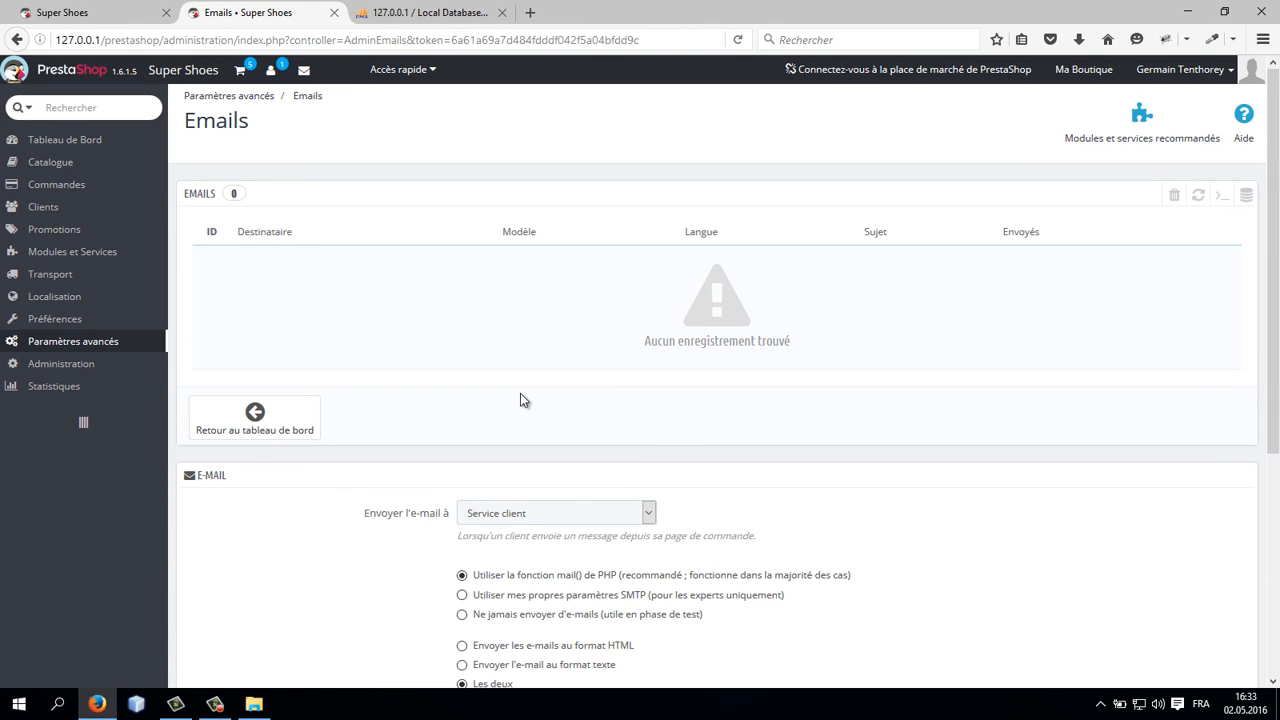
{"action": "scroll", "coordinate": [520, 393], "scroll_direction": "down", "scroll_amount": 5}
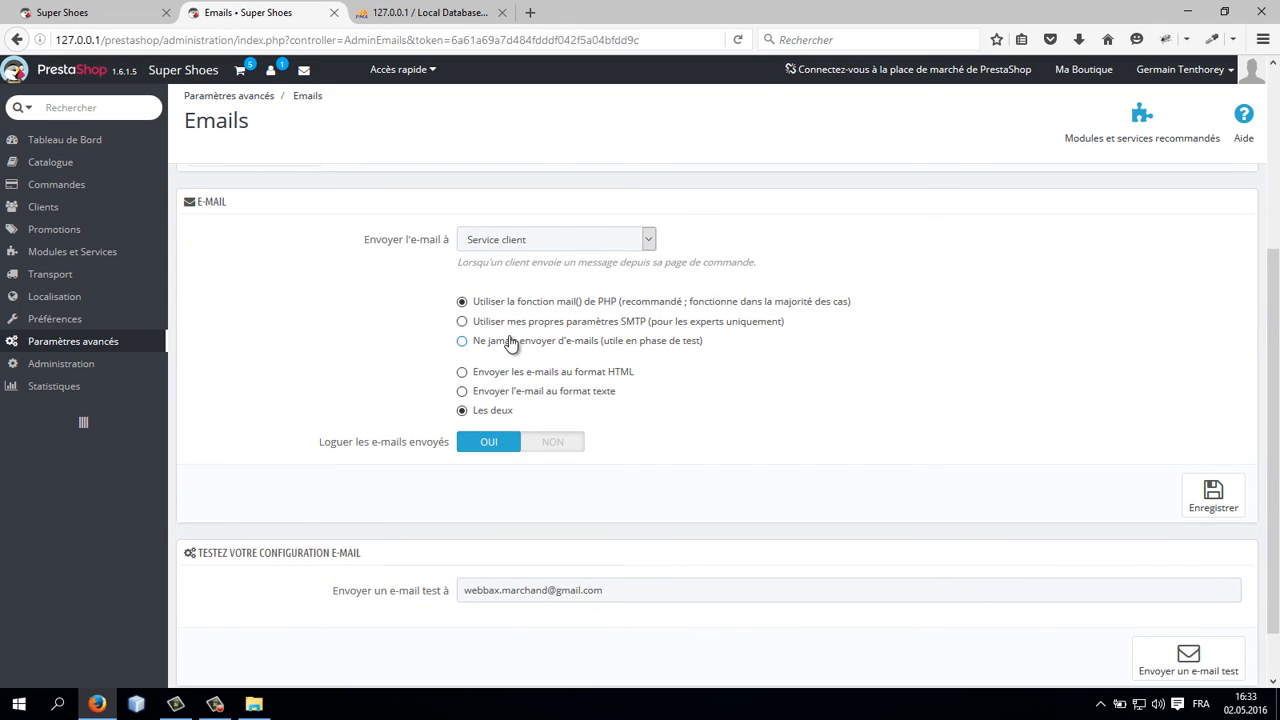
{"action": "scroll", "coordinate": [648, 450], "scroll_direction": "down", "scroll_amount": 2}
{"action": "scroll", "coordinate": [592, 428], "scroll_direction": "up", "scroll_amount": 2}
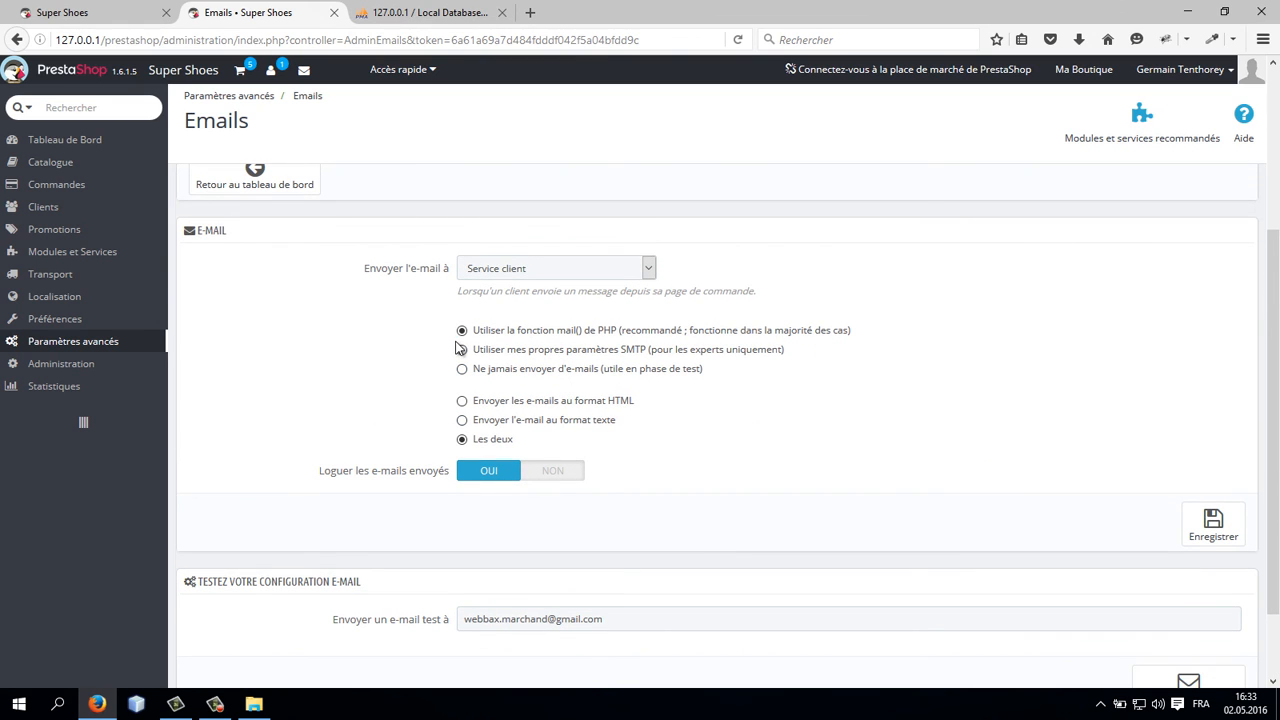
{"action": "scroll", "coordinate": [770, 414], "scroll_direction": "down", "scroll_amount": 2}
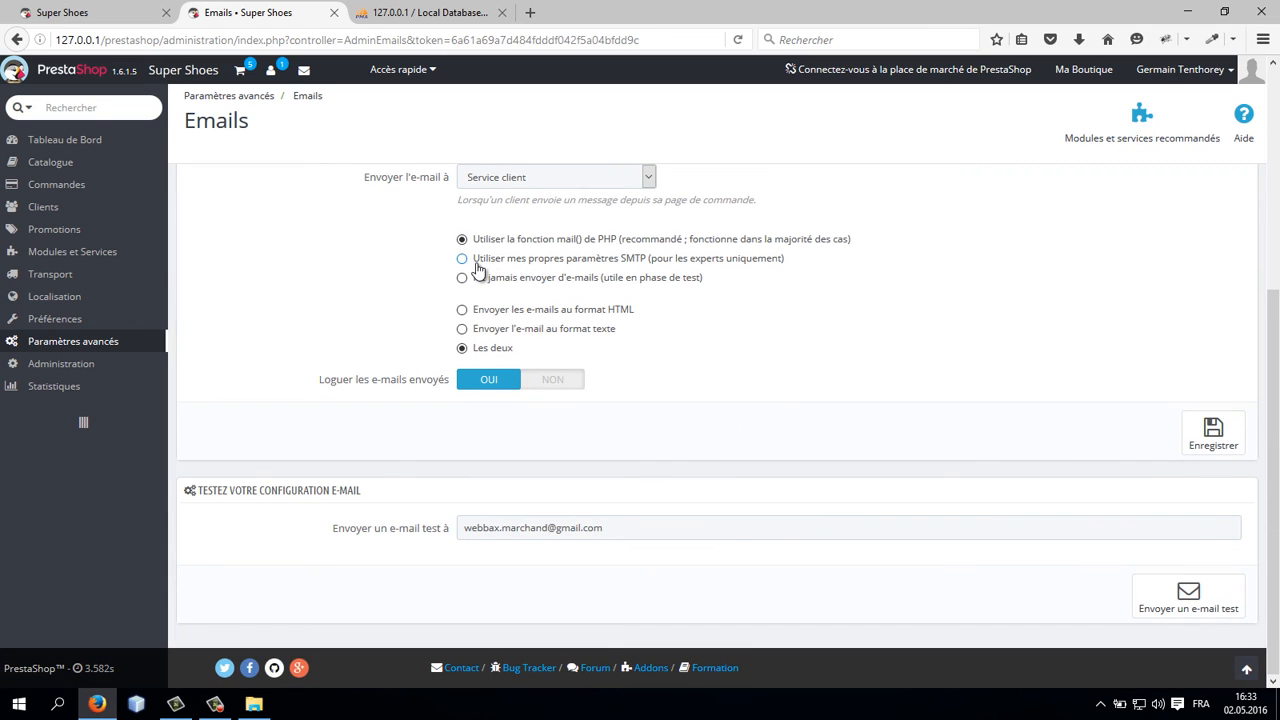
{"action": "left_click", "coordinate": [1214, 596]}
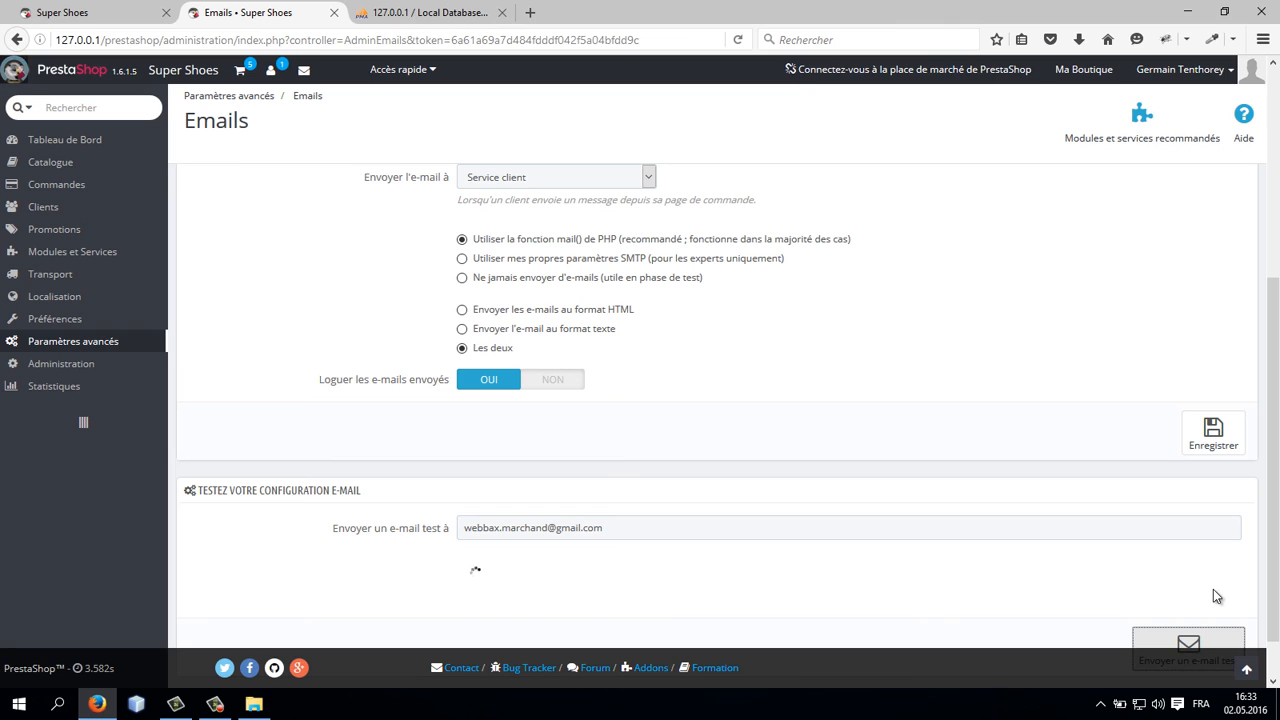
Step: Switch e-mail sending to your own SMTP parameters and set the SMTP server to mail.infomaniak.ch
{"action": "scroll", "coordinate": [914, 471], "scroll_direction": "up", "scroll_amount": 4}
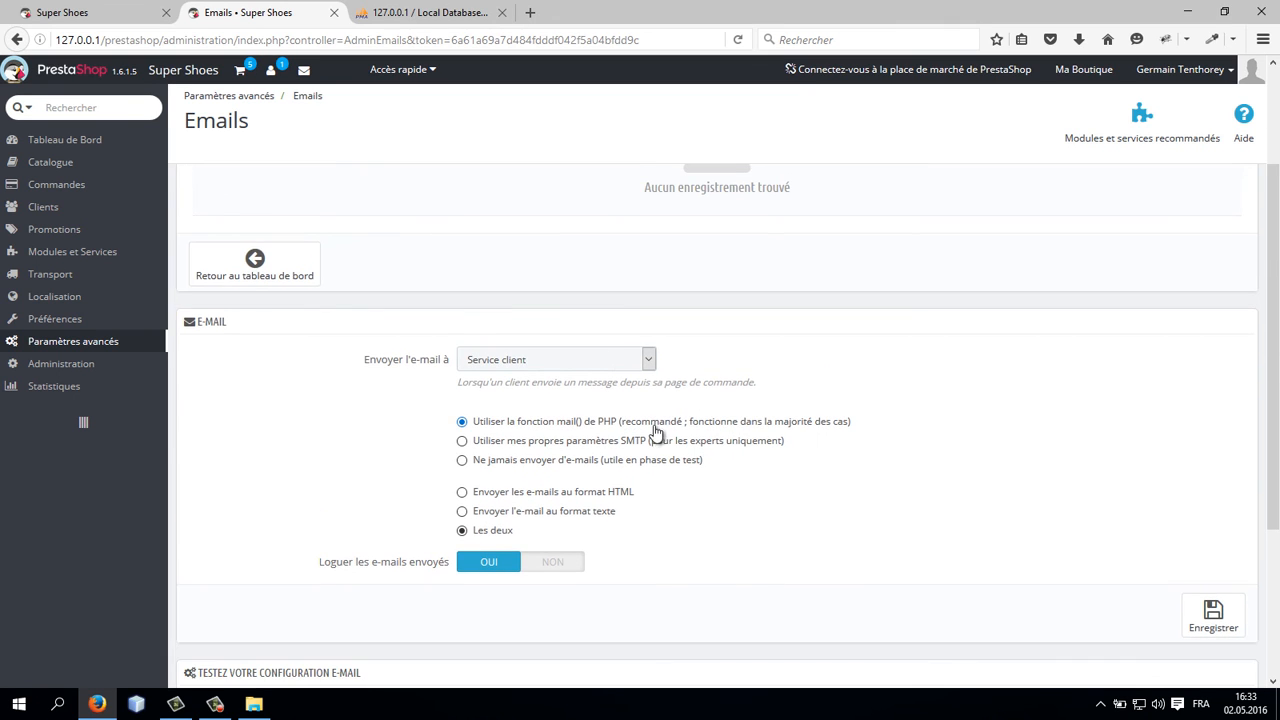
{"action": "scroll", "coordinate": [655, 430], "scroll_direction": "down", "scroll_amount": 3}
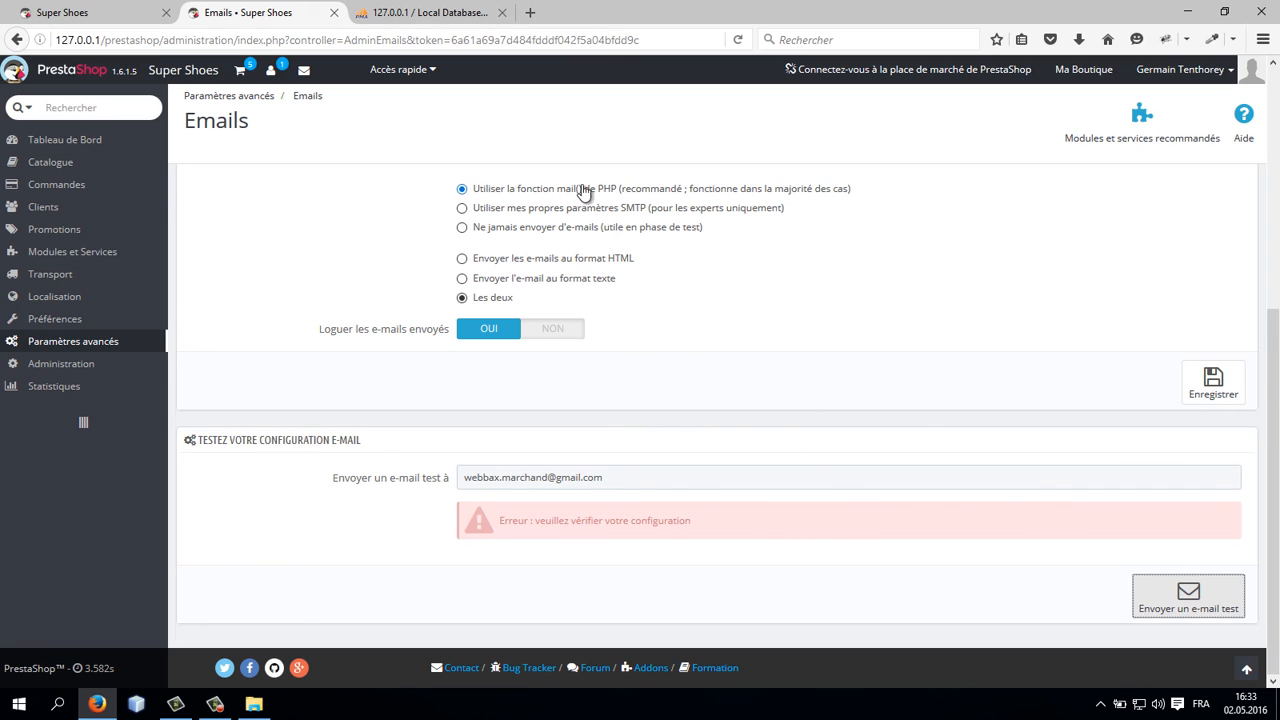
{"action": "left_click", "coordinate": [462, 208]}
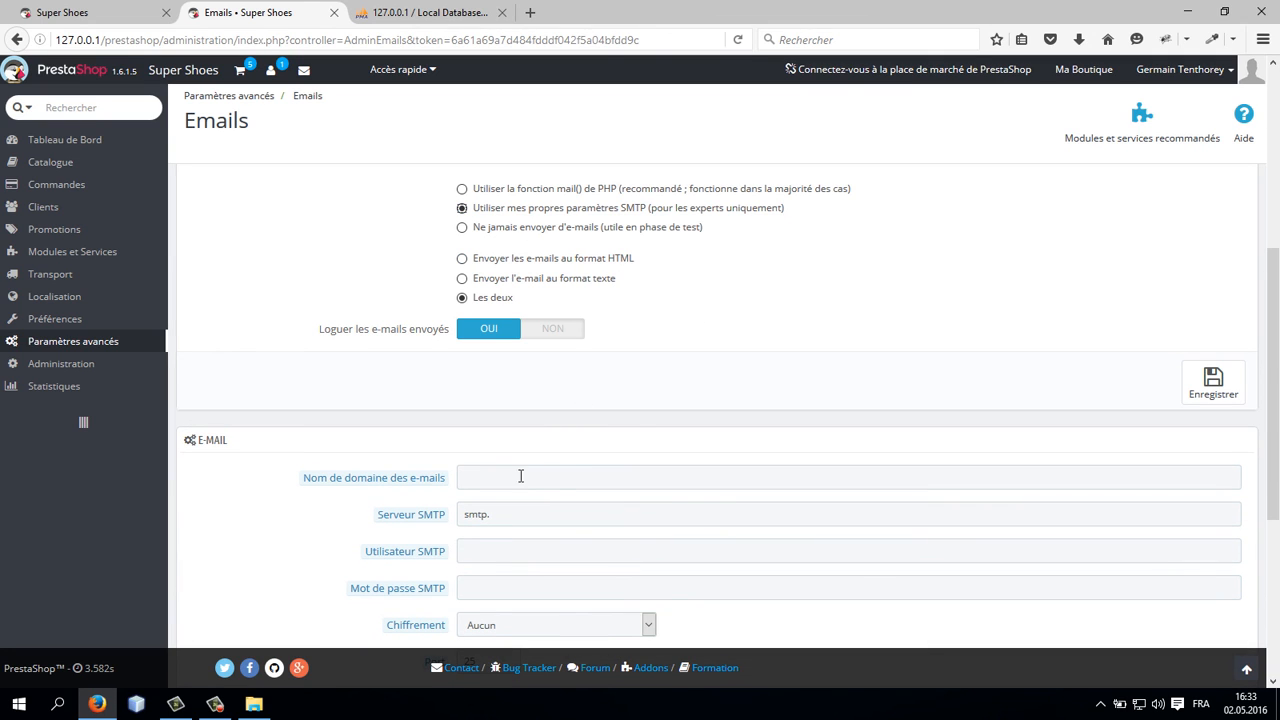
{"action": "triple_click", "coordinate": [541, 512]}
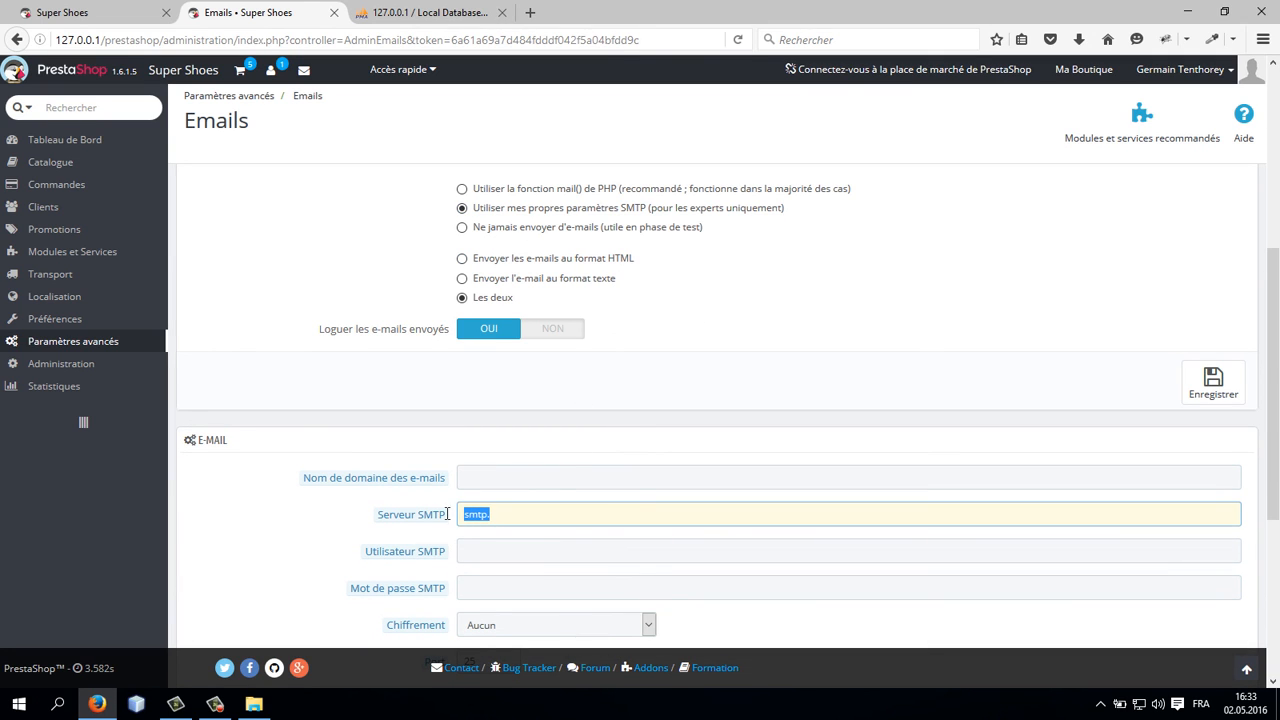
{"action": "scroll", "coordinate": [596, 477], "scroll_direction": "down", "scroll_amount": 1}
{"action": "scroll", "coordinate": [608, 466], "scroll_direction": "up", "scroll_amount": 3}
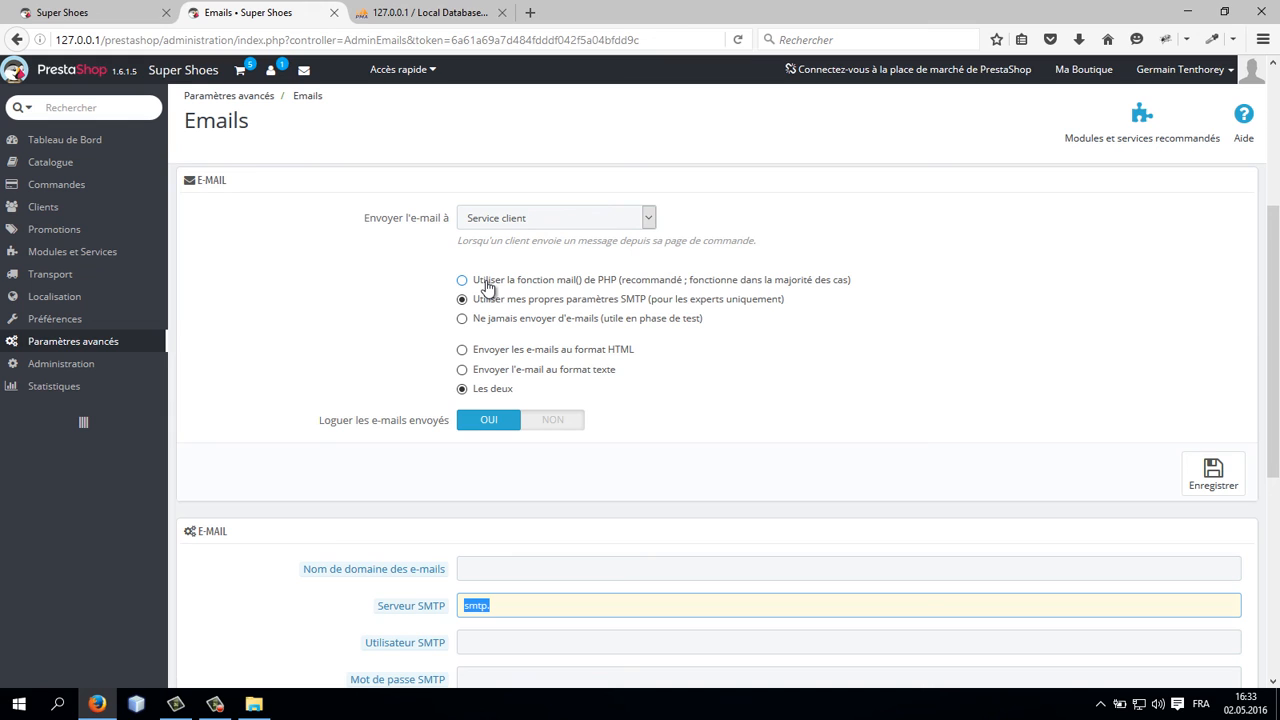
{"action": "scroll", "coordinate": [522, 517], "scroll_direction": "down", "scroll_amount": 2}
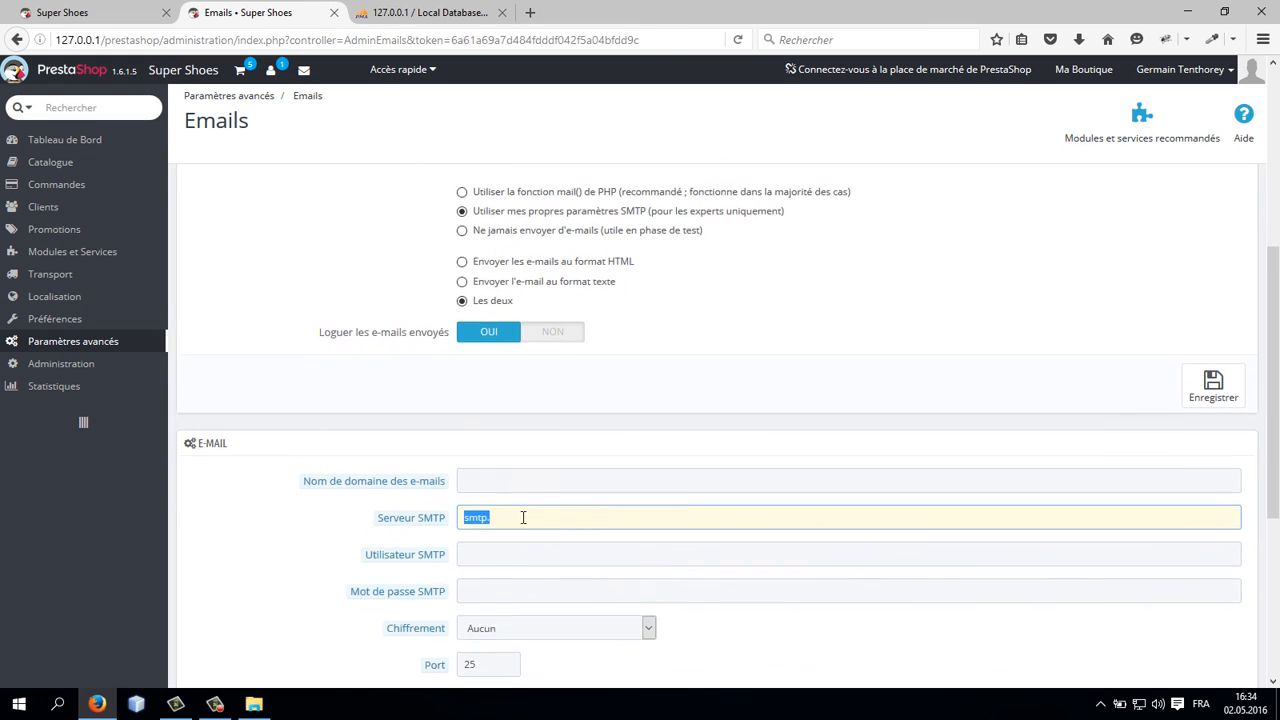
{"action": "left_click", "coordinate": [521, 513]}
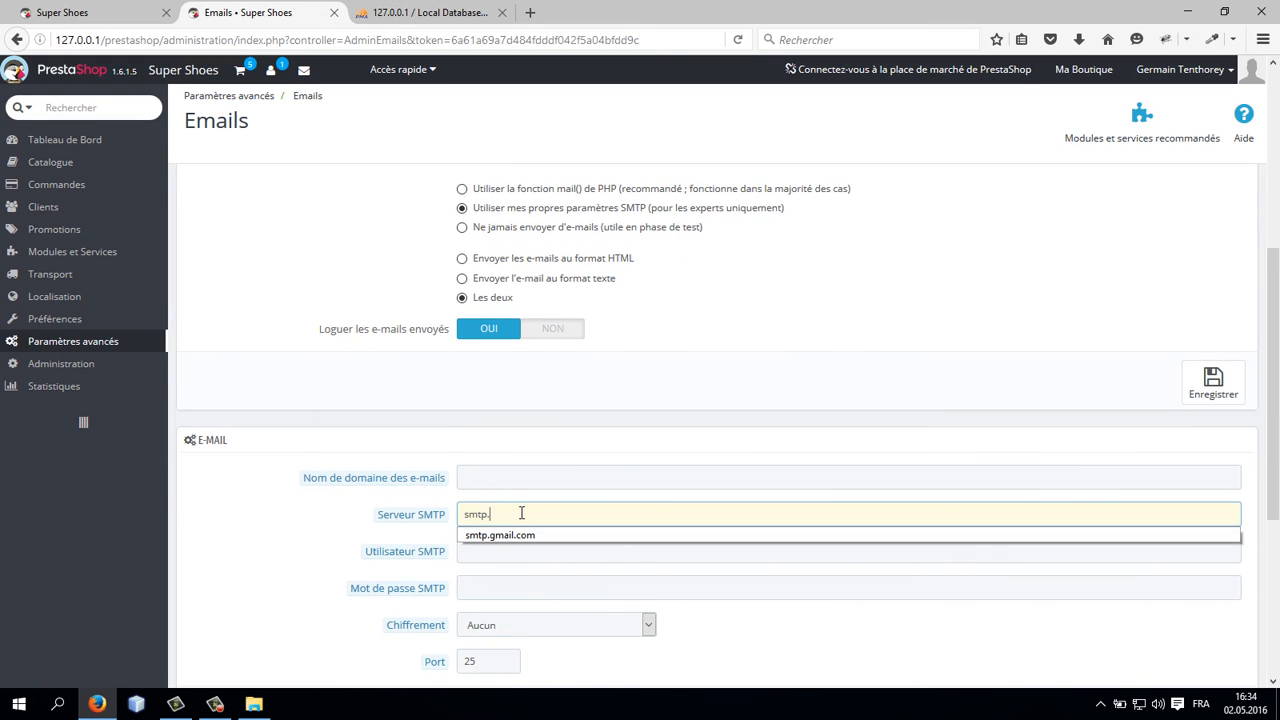
{"action": "key", "text": "ctrl+a"}
{"action": "type", "text": "mail.infoman"}
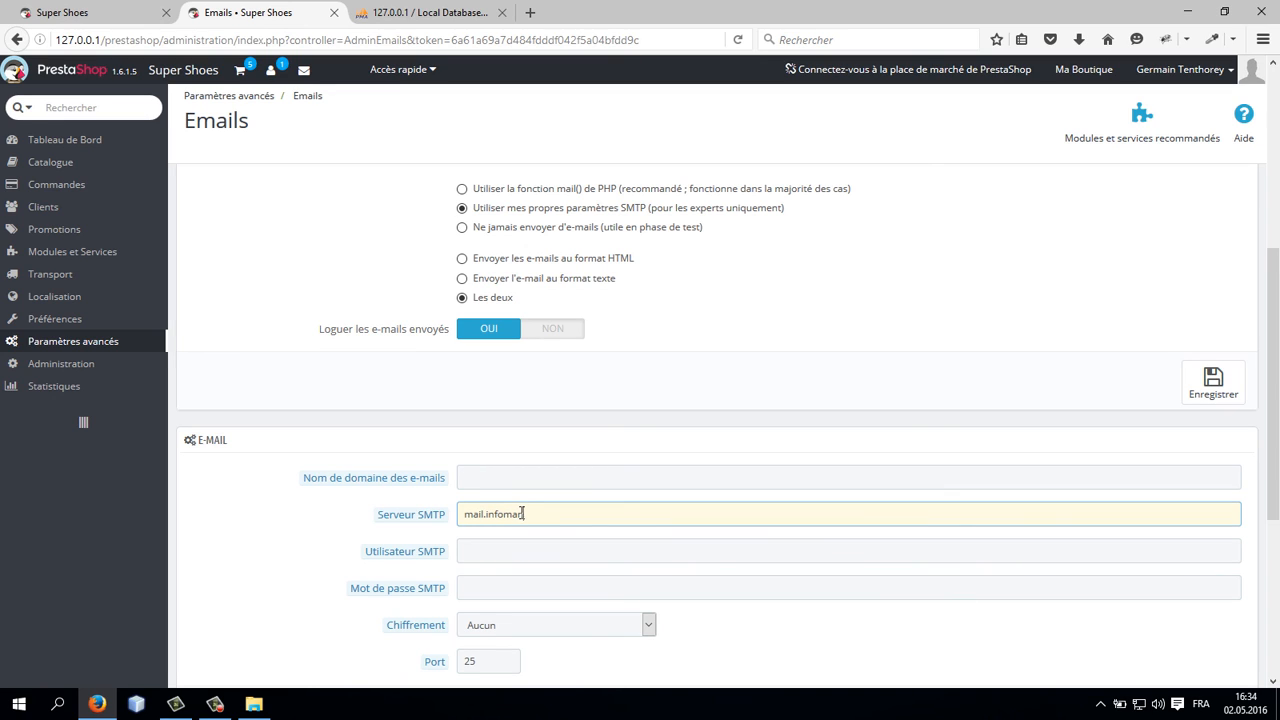
{"action": "type", "text": "iak.ch"}
{"action": "key", "text": "Tab"}
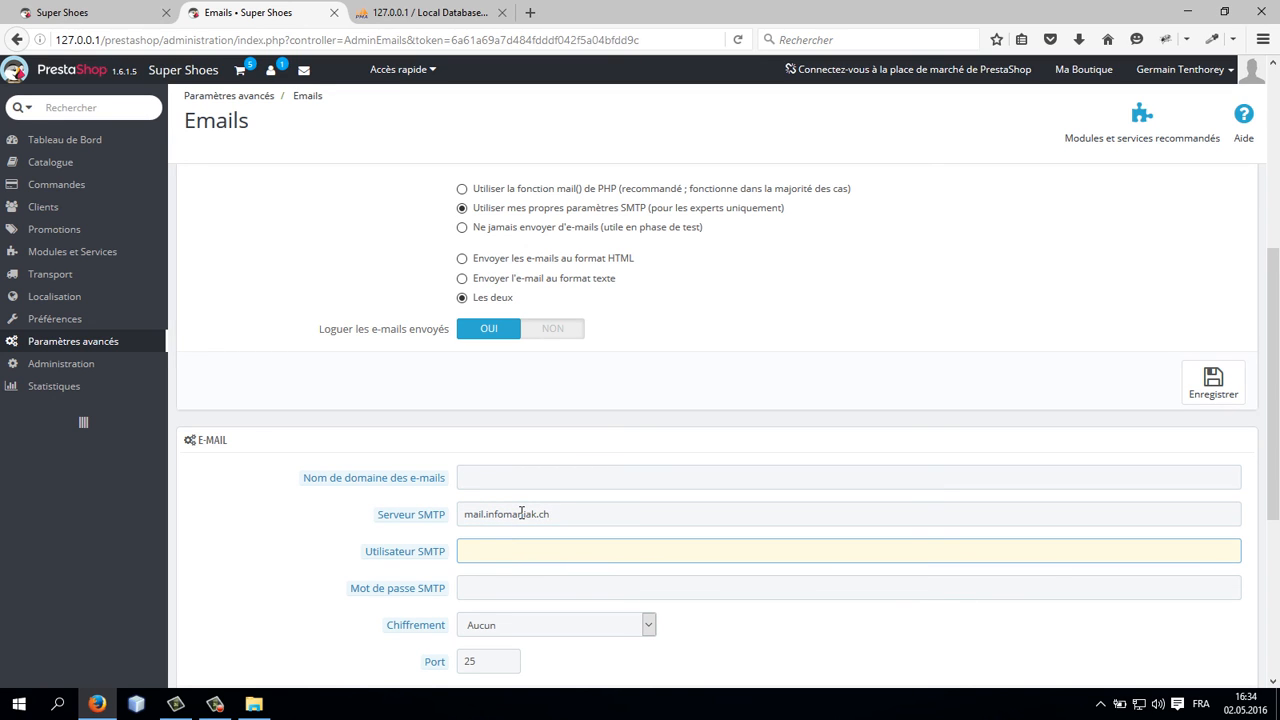
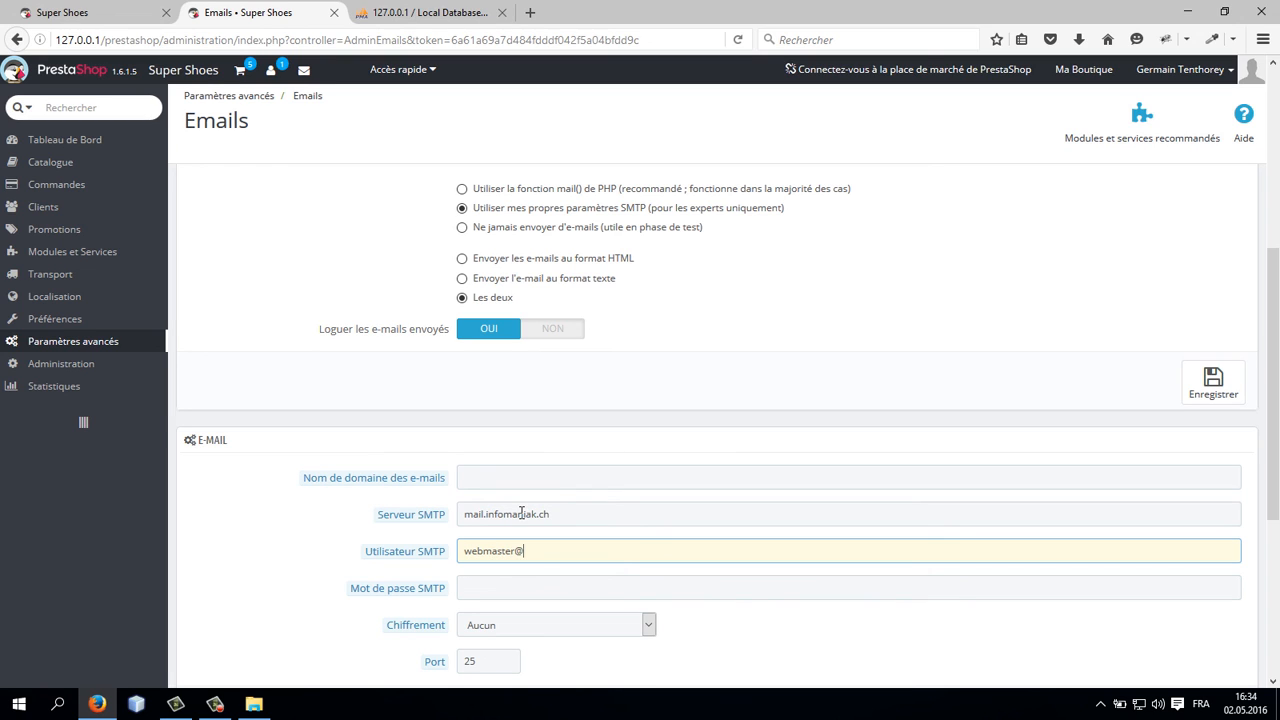
Step: Enter the webmaster e-mail address as the SMTP user
{"action": "key", "text": "Tab"}
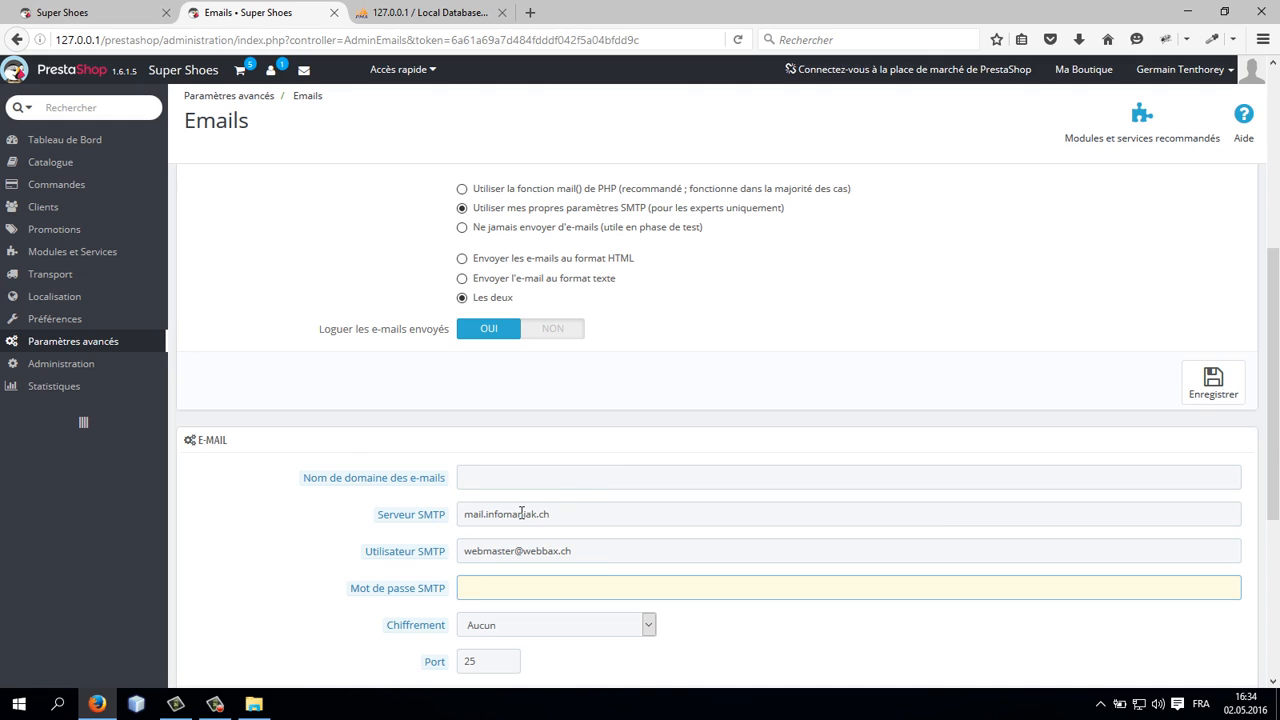
Step: Enter the SMTP account password
{"action": "type", "text": "•••"}
{"action": "key", "text": "ctrl+a"}
{"action": "key", "text": "BackSpace"}
{"action": "type", "text": "••••••••••••••"}
{"action": "key", "text": "Tab"}
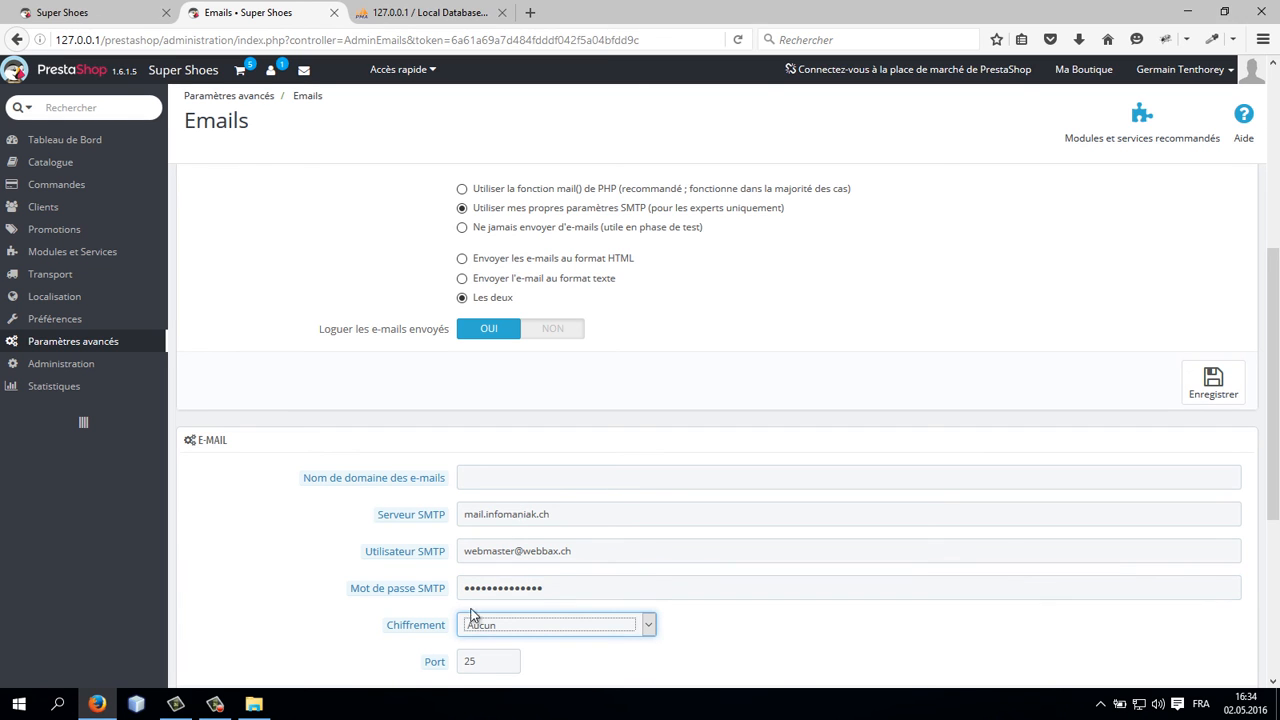
Step: Set the SMTP port to 587 and save the e-mail settings
{"action": "scroll", "coordinate": [480, 580], "scroll_direction": "down", "scroll_amount": 3}
{"action": "double_click", "coordinate": [470, 479]}
{"action": "type", "text": "5"}
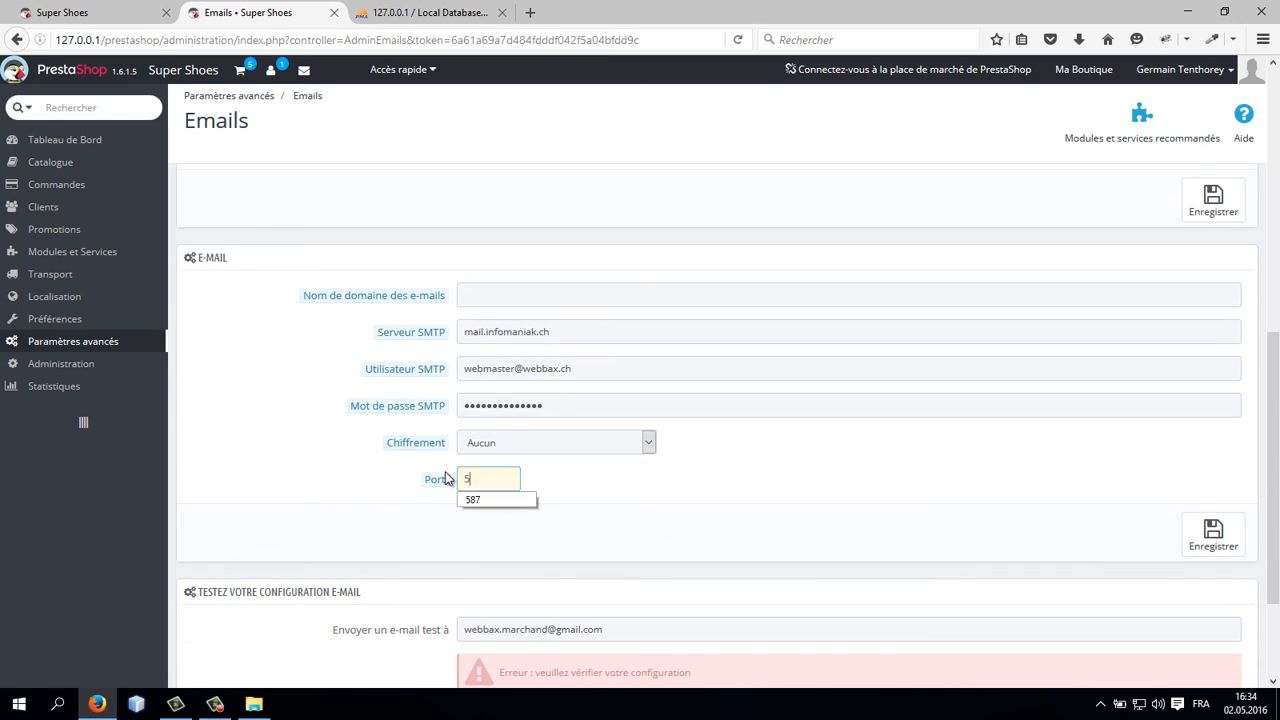
{"action": "left_click", "coordinate": [480, 500]}
{"action": "left_click", "coordinate": [1190, 536]}
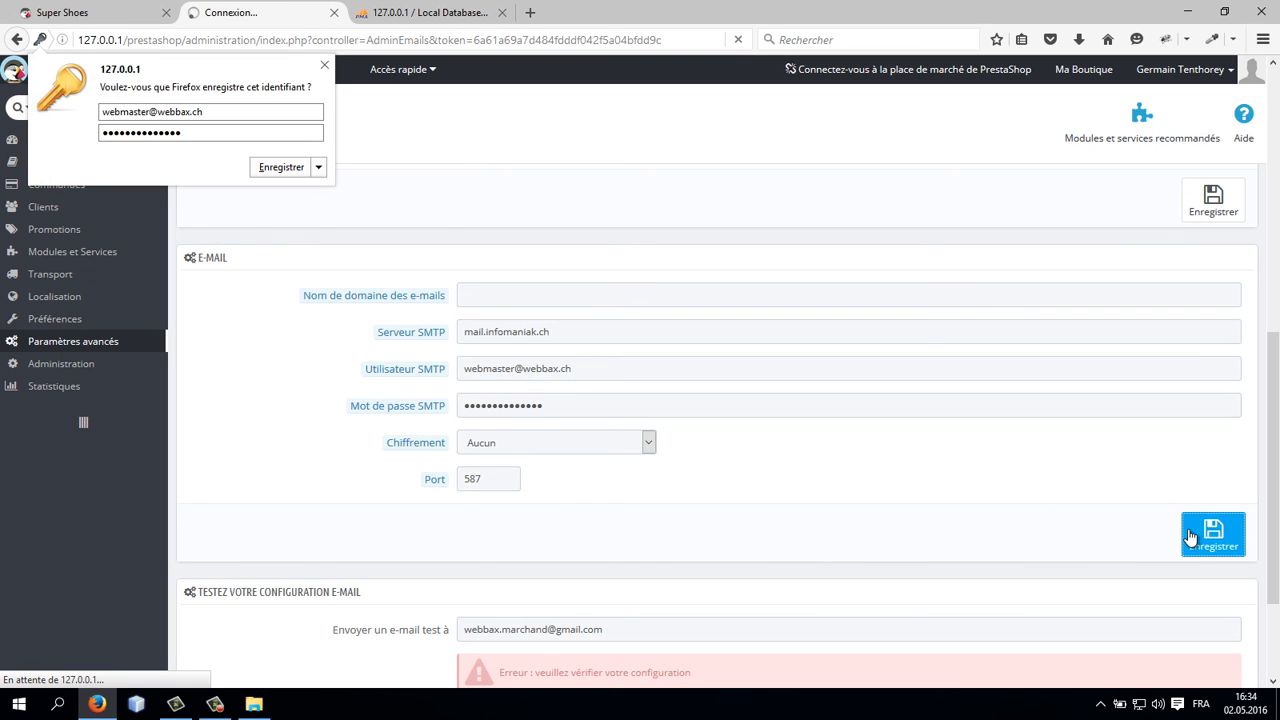
Step: Send a test e-mail with the new SMTP settings and review the saved e-mail configuration
{"action": "scroll", "coordinate": [968, 508], "scroll_direction": "down", "scroll_amount": 10}
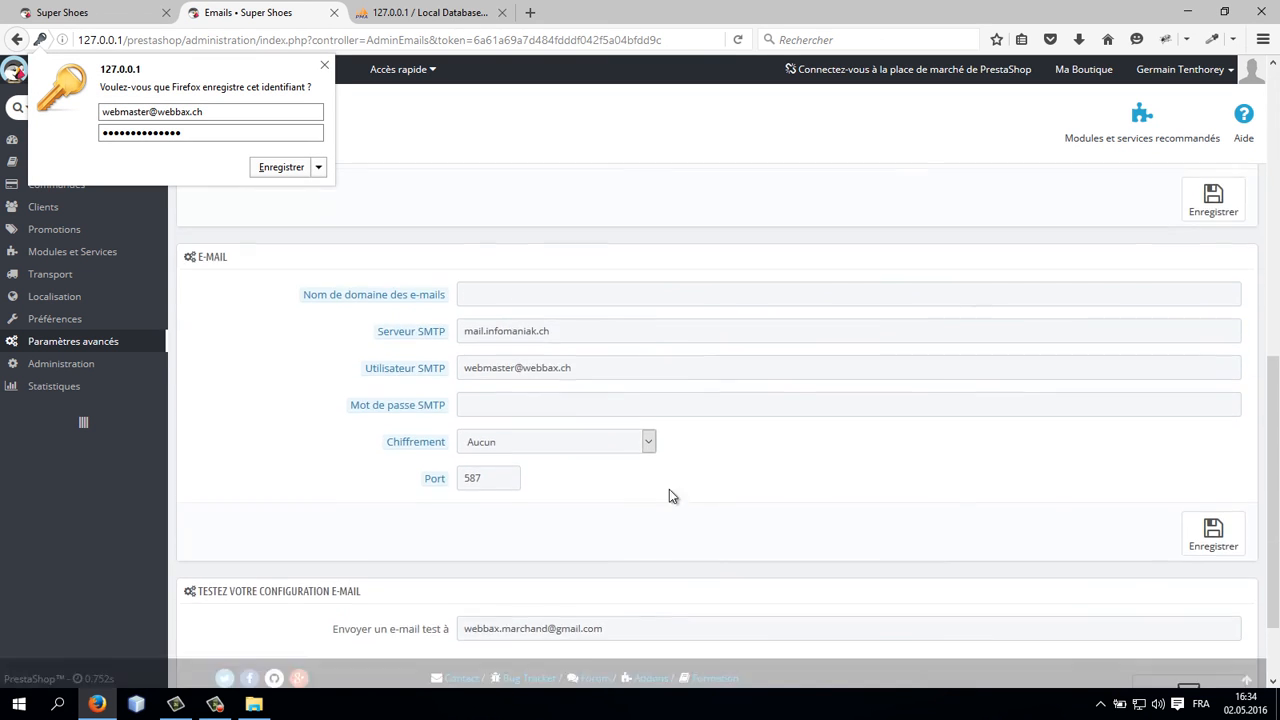
{"action": "left_click", "coordinate": [662, 524]}
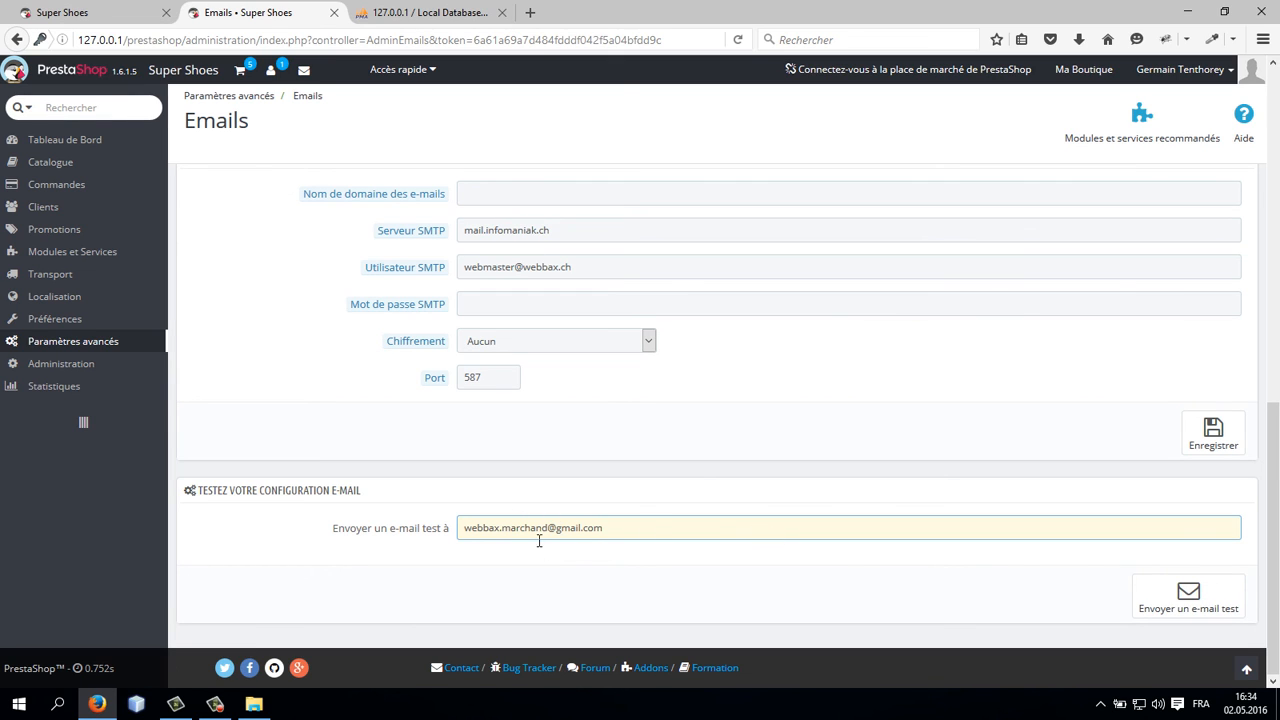
{"action": "left_click", "coordinate": [1189, 595]}
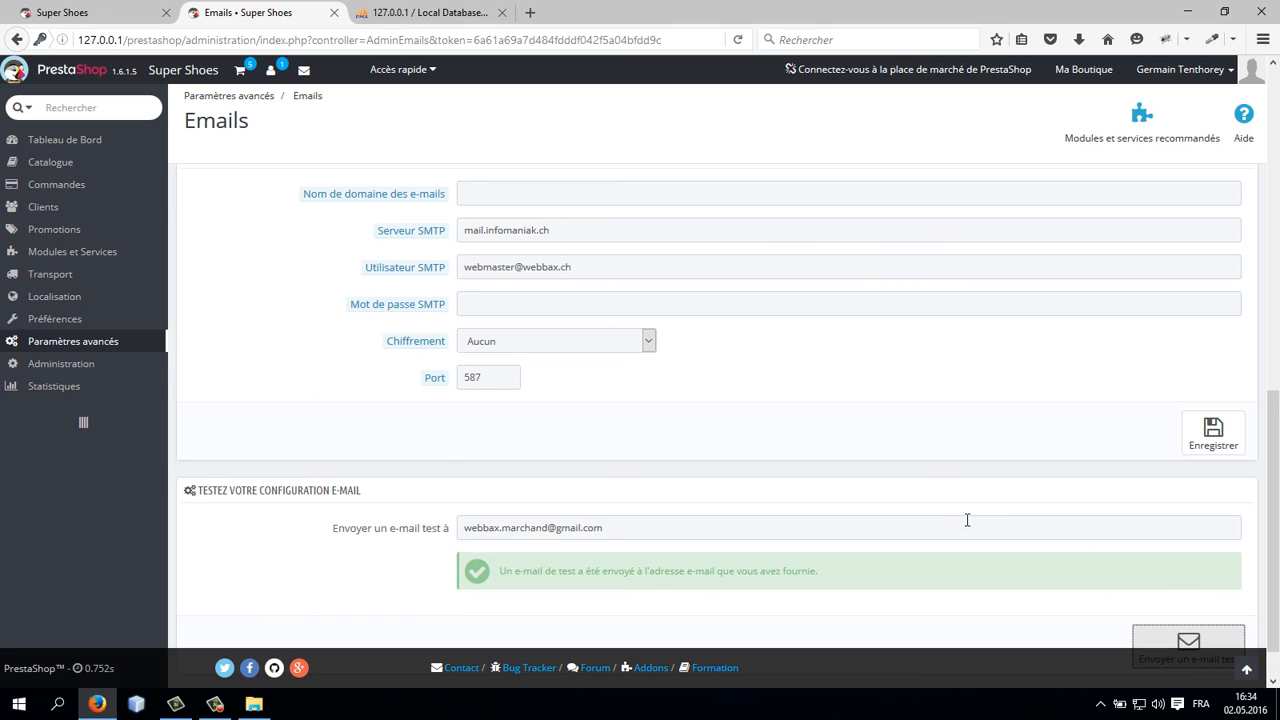
{"action": "scroll", "coordinate": [940, 520], "scroll_direction": "up", "scroll_amount": 3}
{"action": "scroll", "coordinate": [612, 443], "scroll_direction": "up", "scroll_amount": 4}
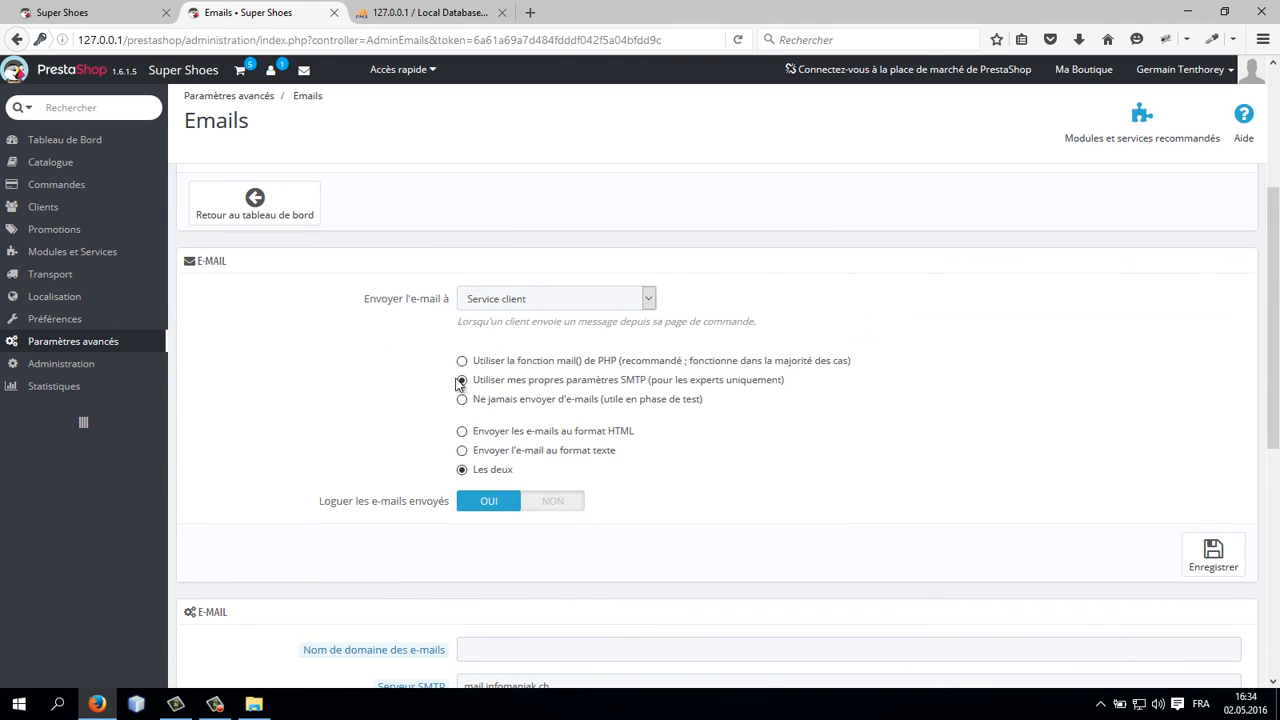
{"action": "scroll", "coordinate": [490, 410], "scroll_direction": "down", "scroll_amount": 3}
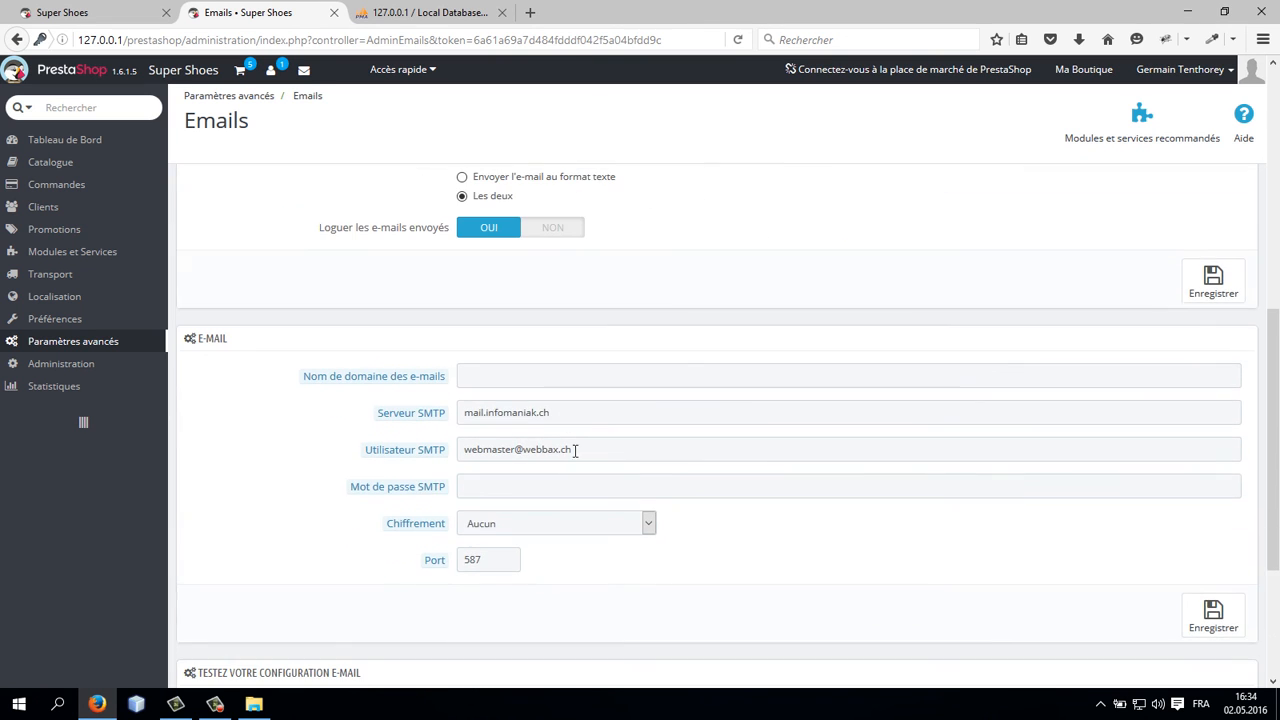
Step: Highlight the test e-mail confirmation message and scroll back up over the SMTP settings
{"action": "scroll", "coordinate": [893, 554], "scroll_direction": "down", "scroll_amount": 3}
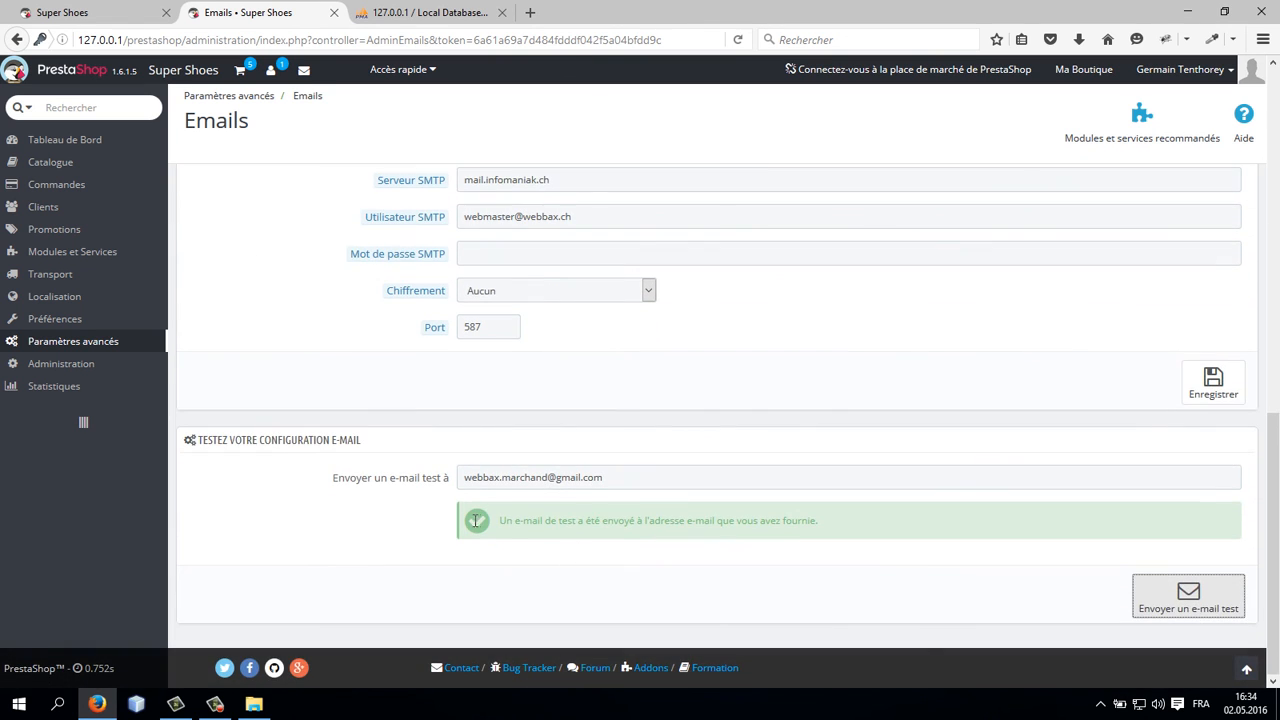
{"action": "left_click_drag", "start_coordinate": [500, 521], "coordinate": [966, 528]}
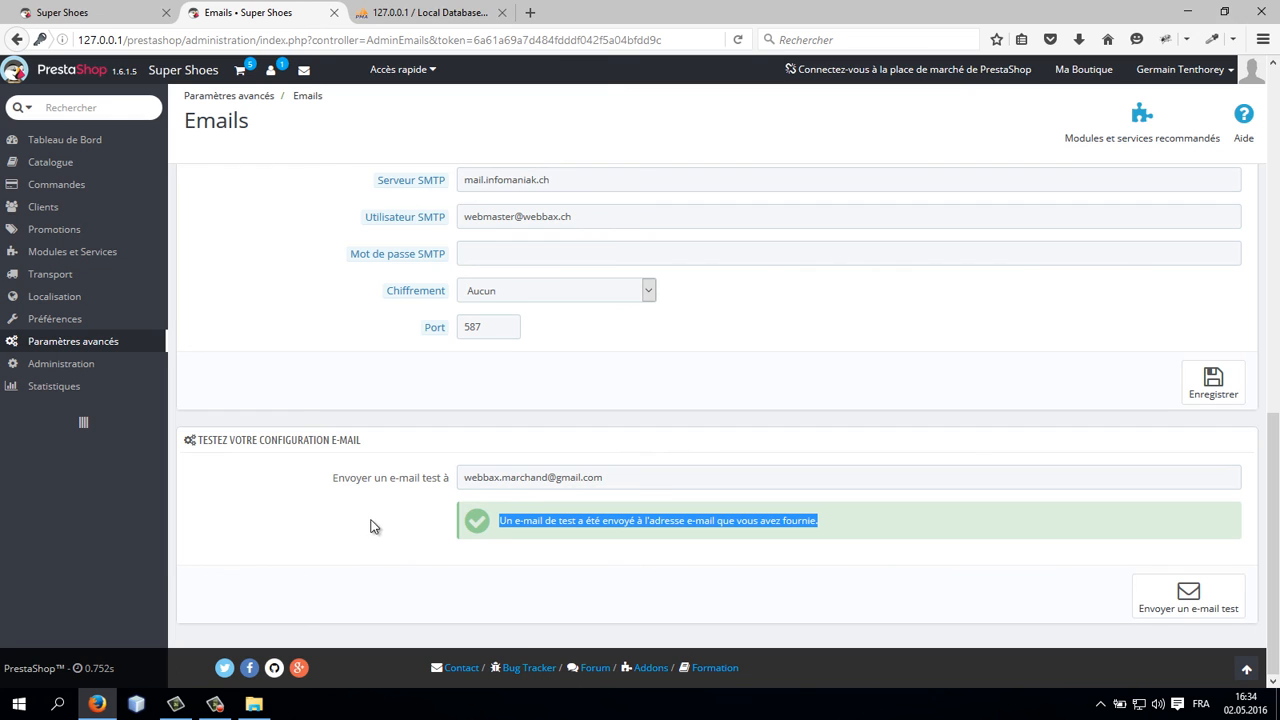
{"action": "left_click", "coordinate": [418, 508]}
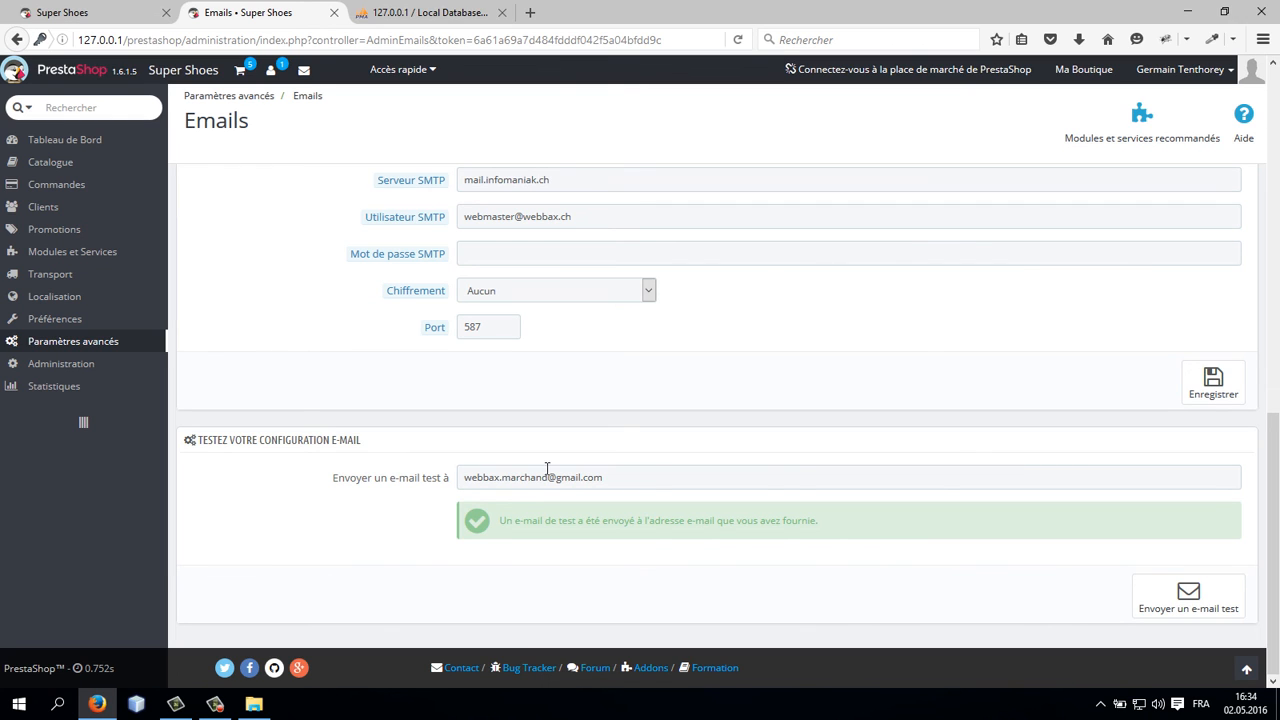
{"action": "scroll", "coordinate": [542, 465], "scroll_direction": "up", "scroll_amount": 2}
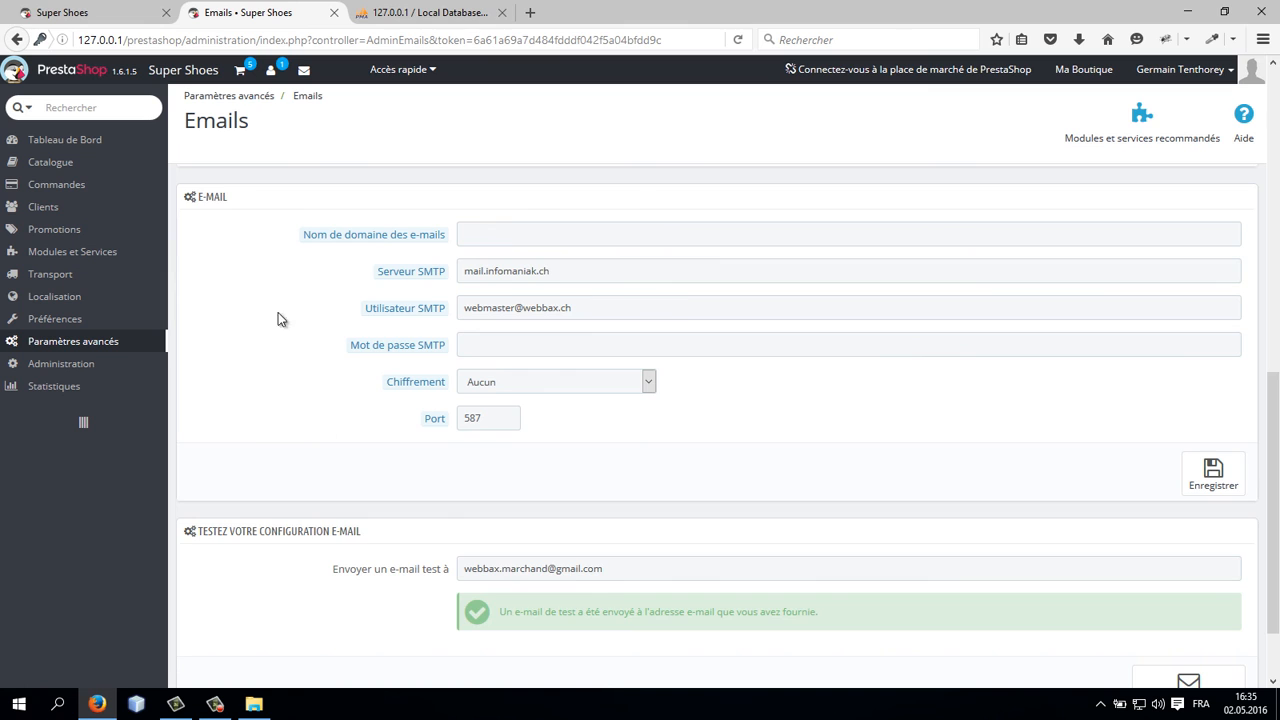
{"action": "scroll", "coordinate": [278, 315], "scroll_direction": "up", "scroll_amount": 3}
Step: Switch to the storefront tab to view the shop's home page, then return to the back-office Emails tab
{"action": "left_click", "coordinate": [172, 16]}
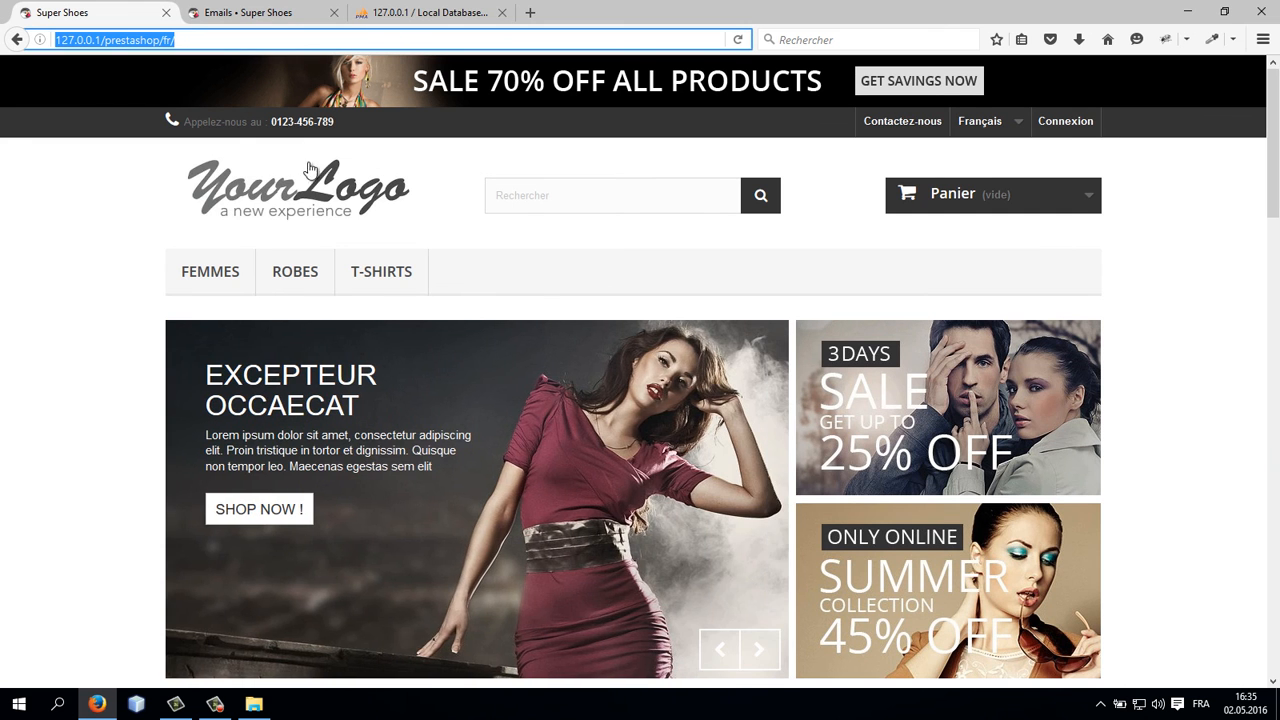
{"action": "left_click", "coordinate": [327, 182]}
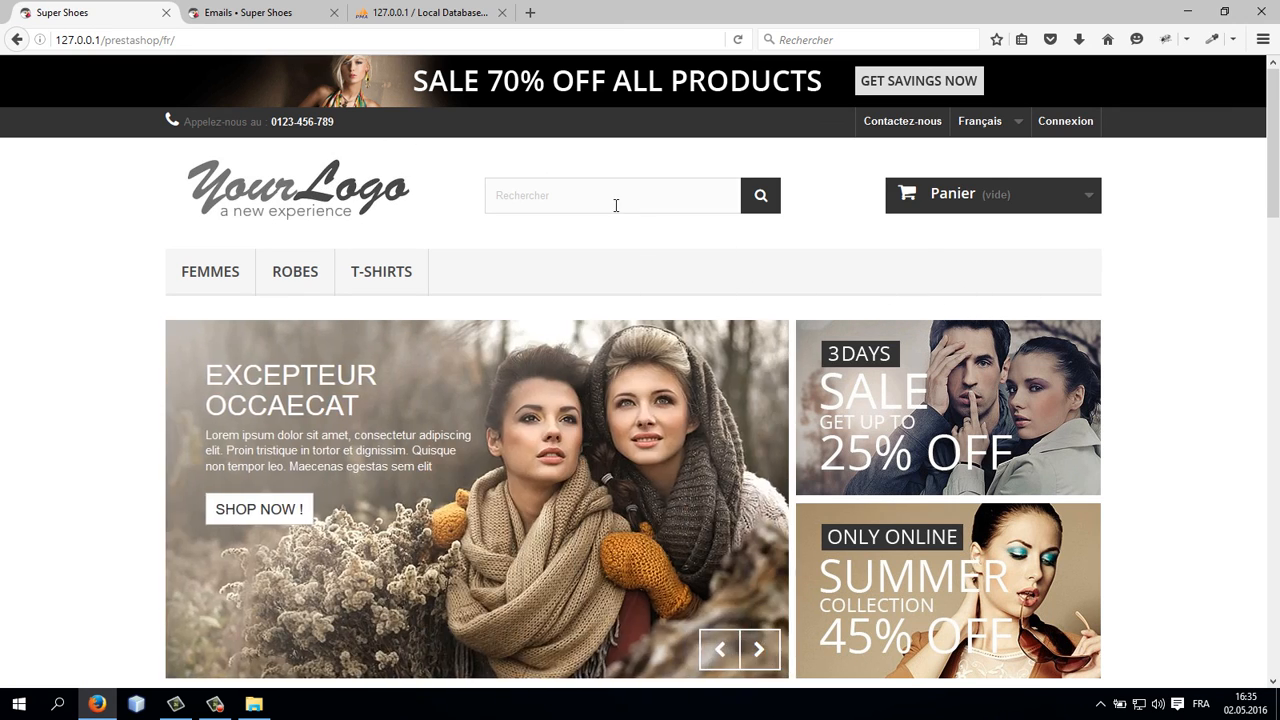
{"action": "scroll", "coordinate": [154, 190], "scroll_direction": "down", "scroll_amount": 2}
{"action": "scroll", "coordinate": [154, 194], "scroll_direction": "up", "scroll_amount": 2}
{"action": "left_click", "coordinate": [226, 13]}
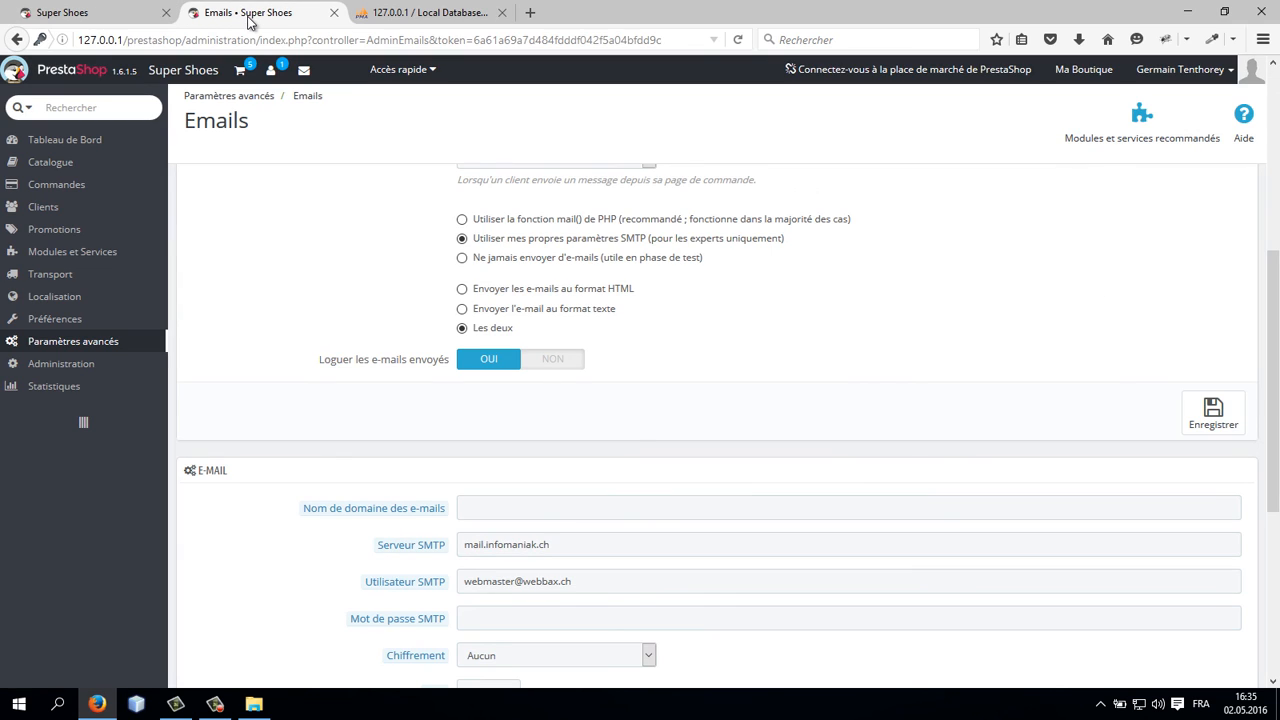